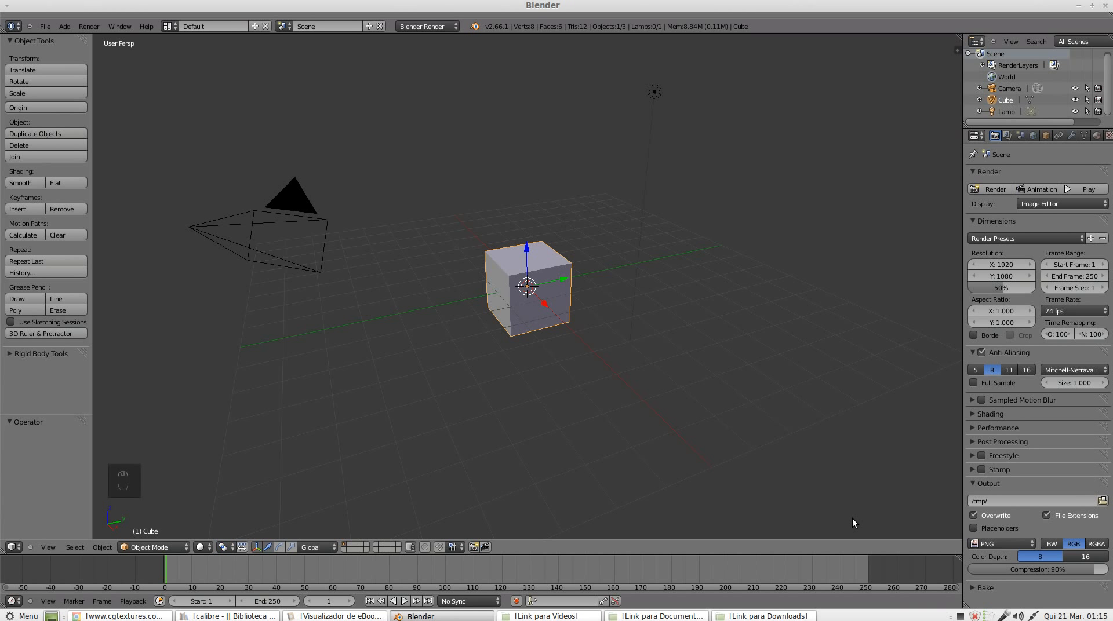
Step: Delete the default cube and add a Bezier curve at the origin
key(Delete)
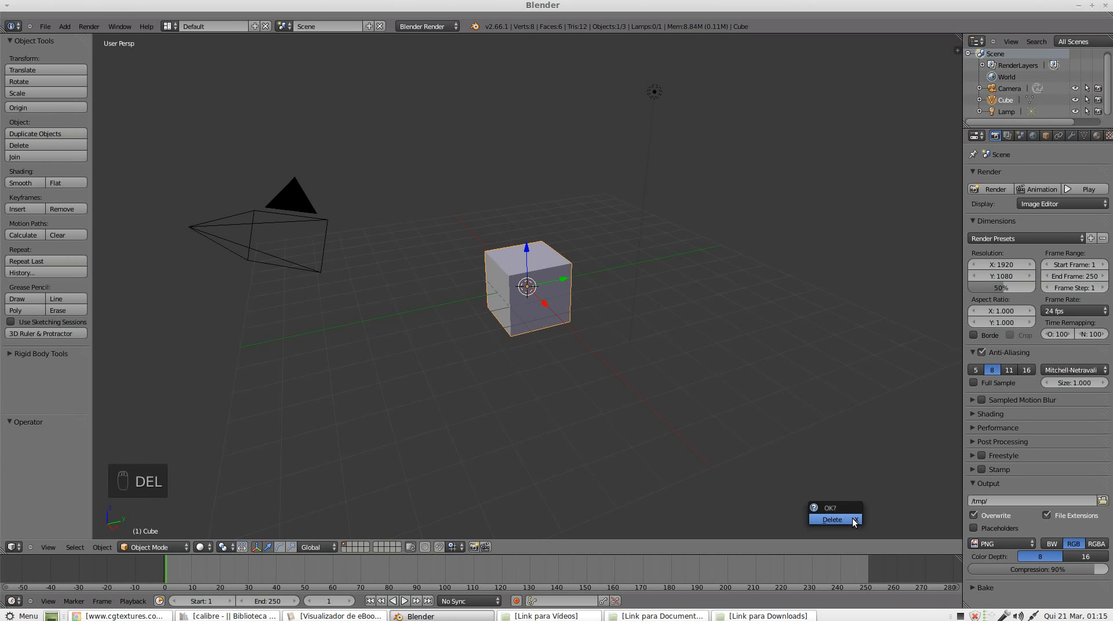
click(851, 519)
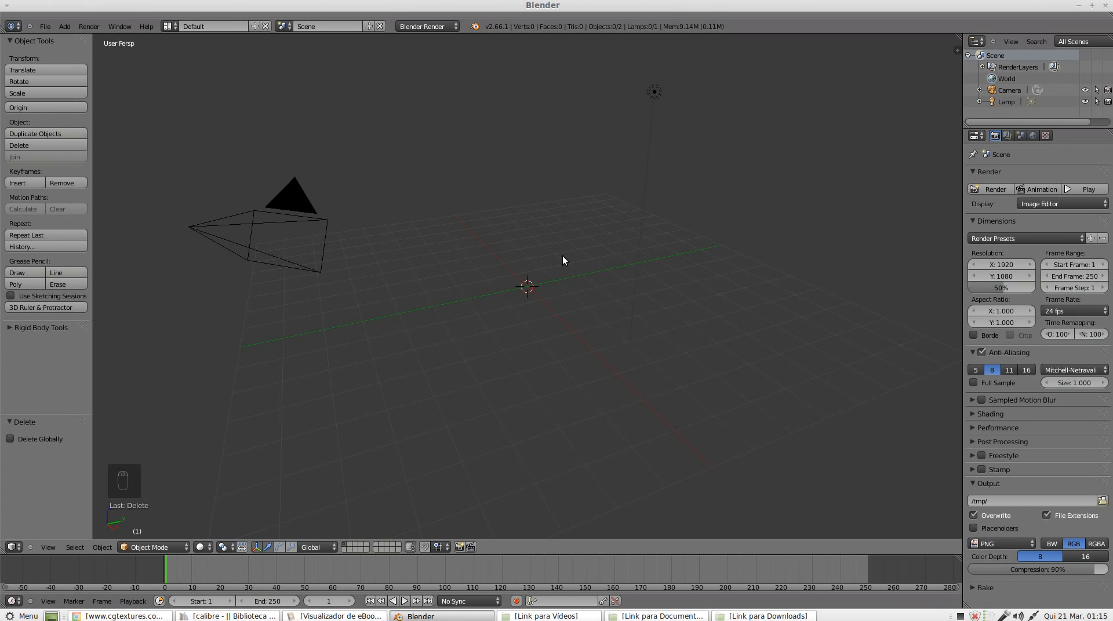
key(shift+a)
mouse_move(564, 260)
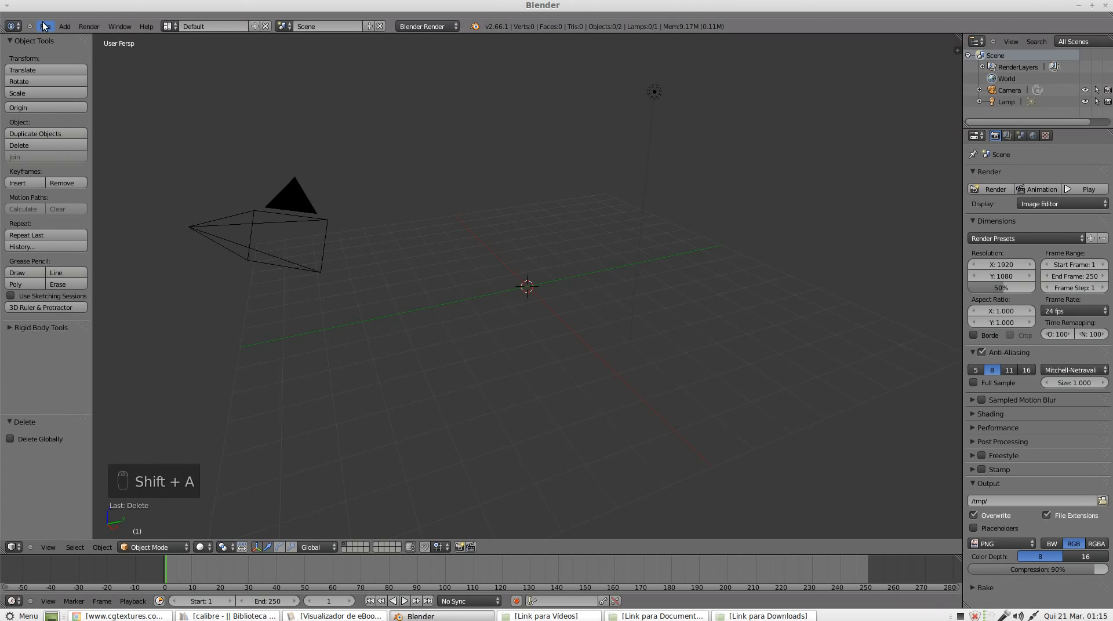
click(64, 26)
mouse_move(99, 49)
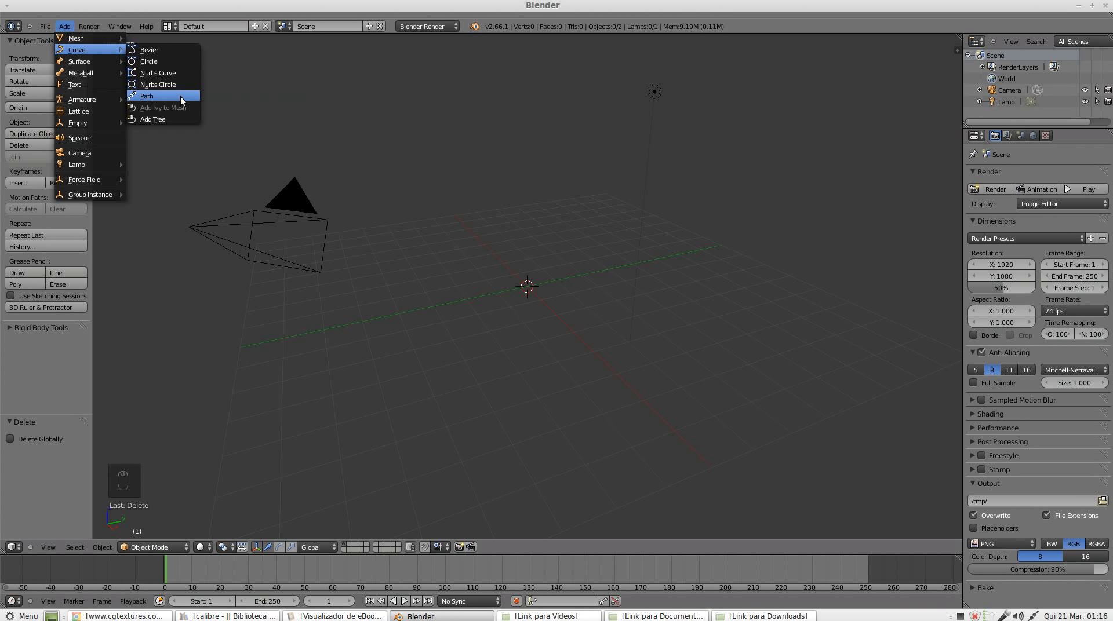
click(184, 50)
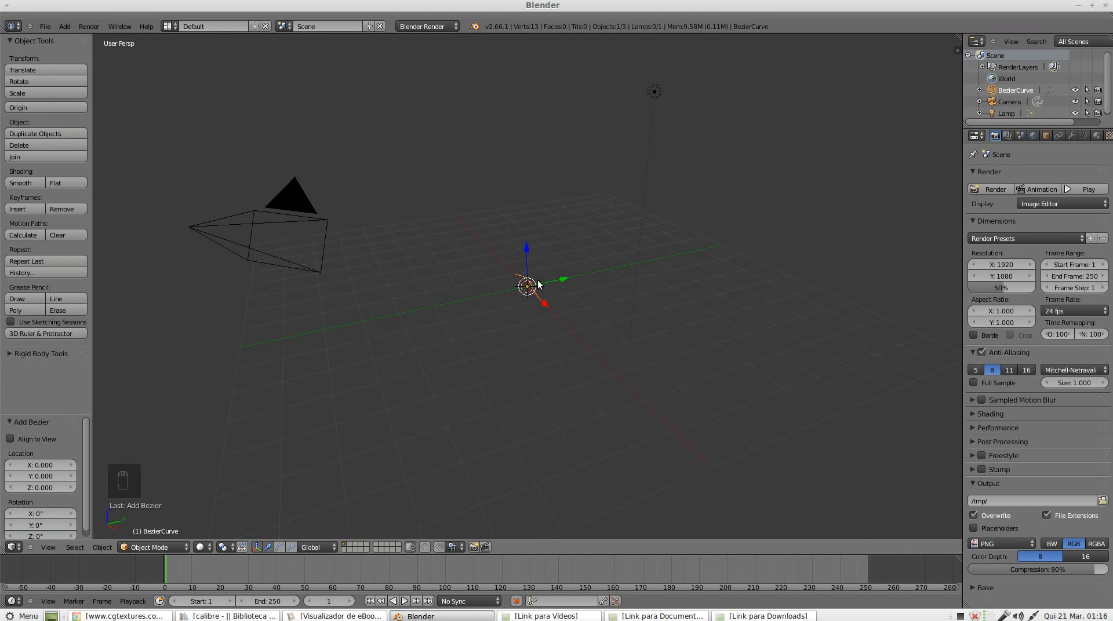
Step: Widen the properties area and show the Bezier curve's object data settings
scroll(554, 297, up, 4)
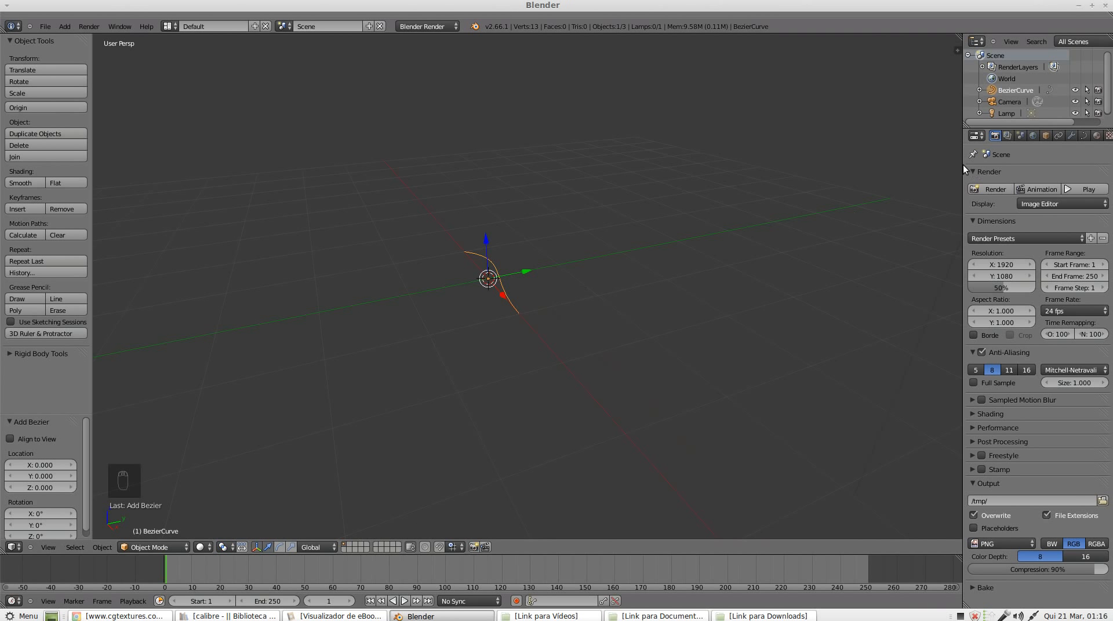
drag(962, 164, 801, 163)
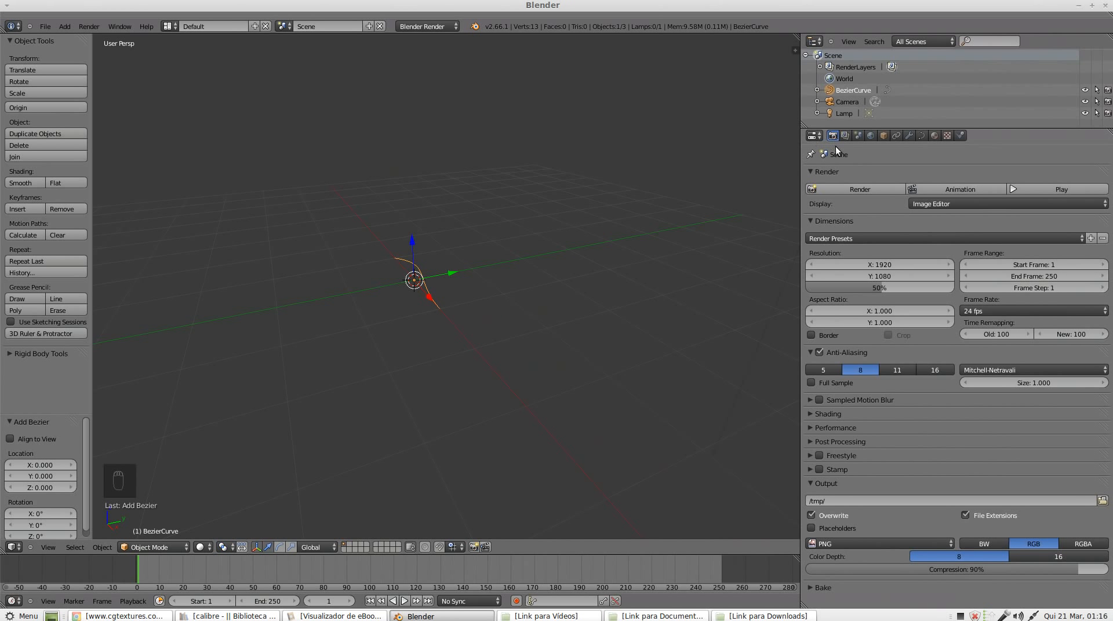
click(921, 136)
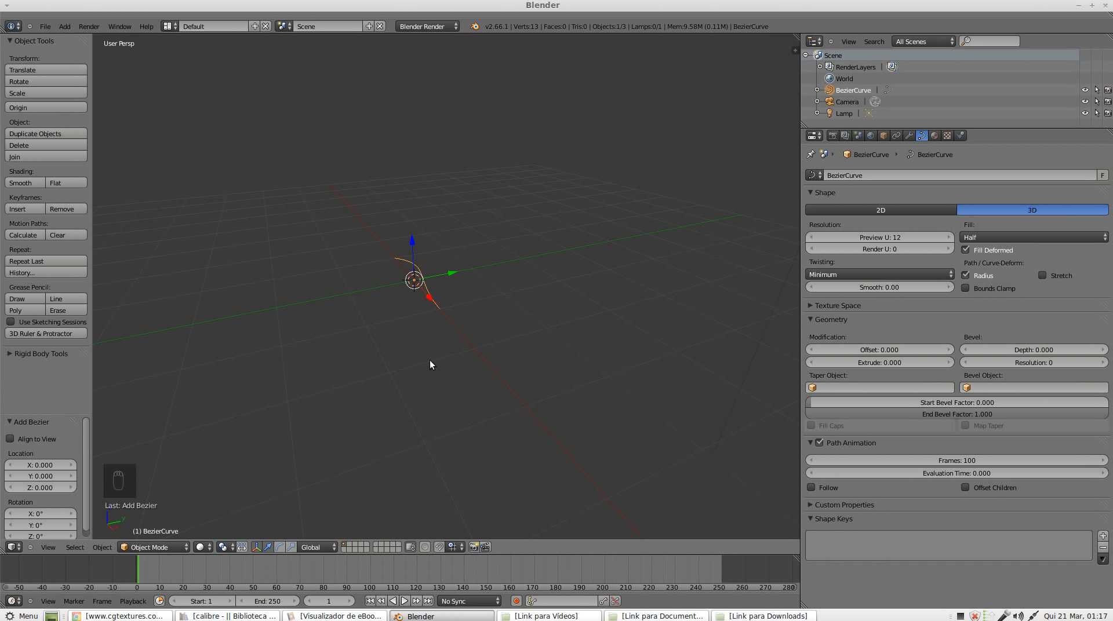
key(s)
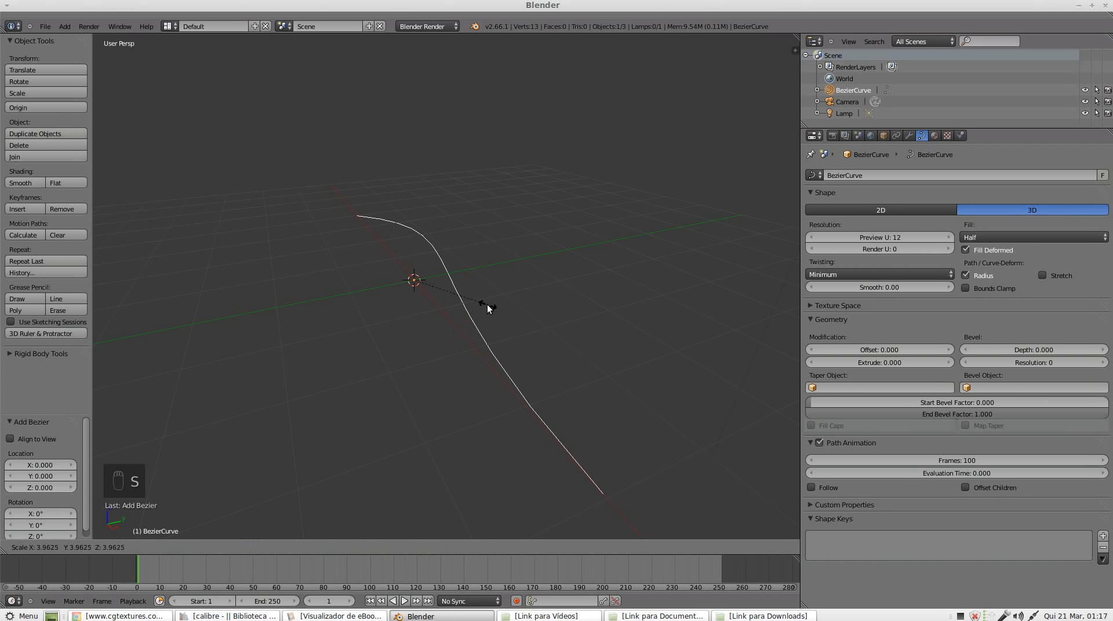
click(448, 291)
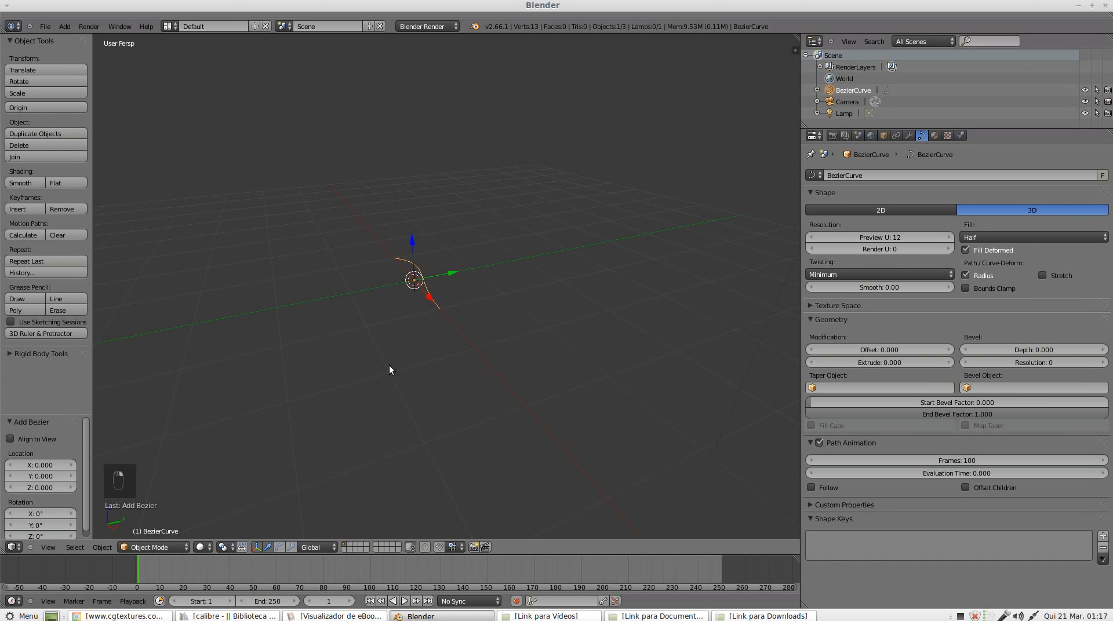
key(r)
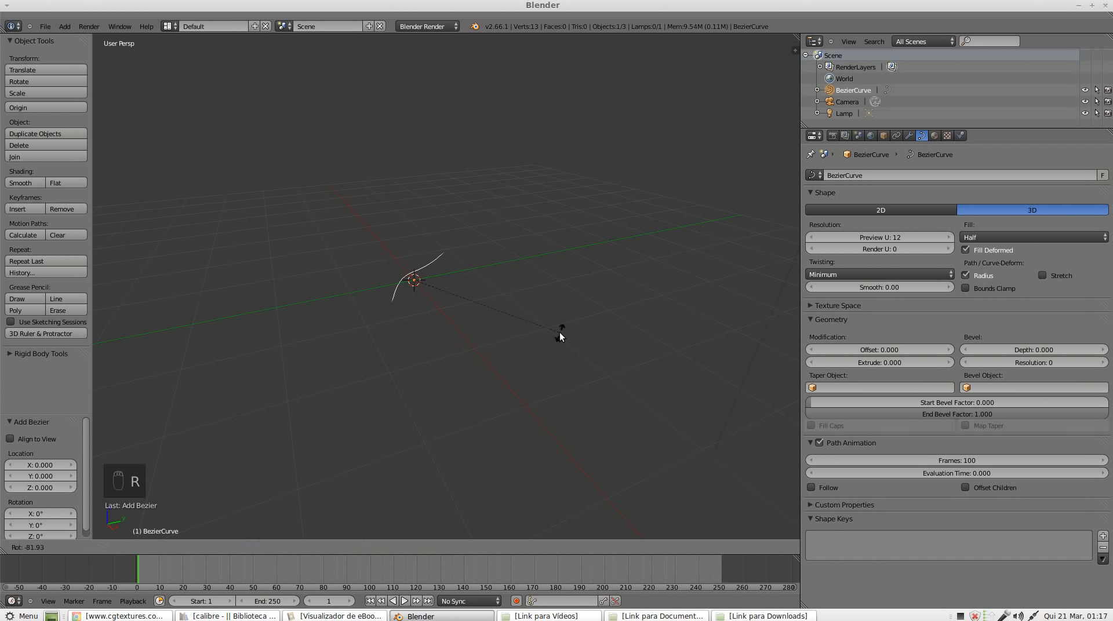
right_click(551, 334)
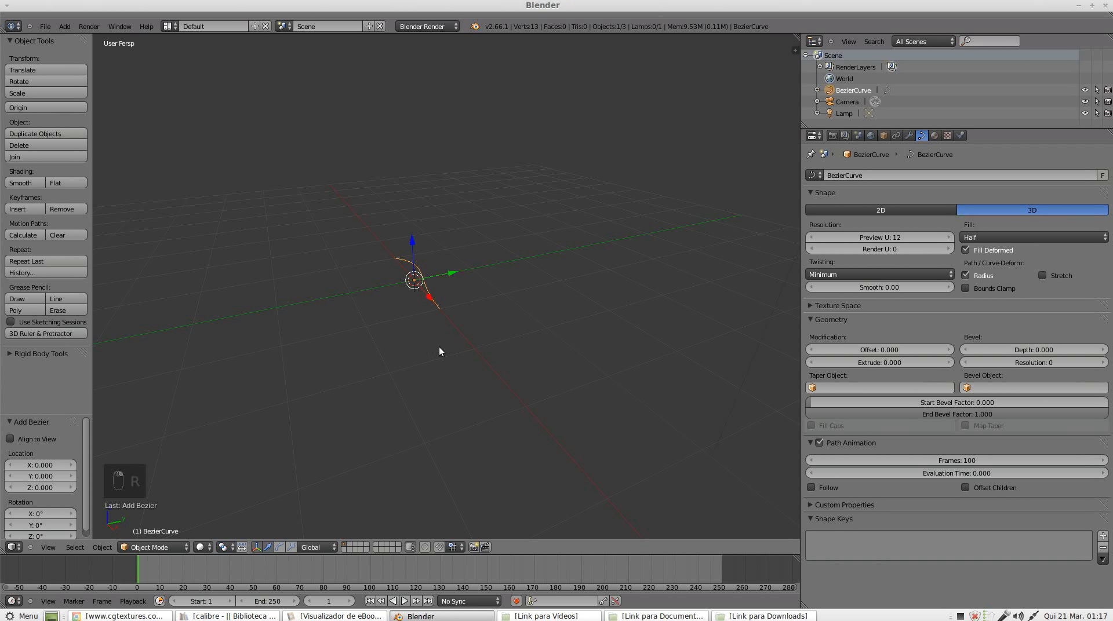
key(x)
key(g)
right_click(480, 288)
Step: Enter Edit Mode on the Bezier curve to expose its control points and handles
scroll(489, 325, up, 4)
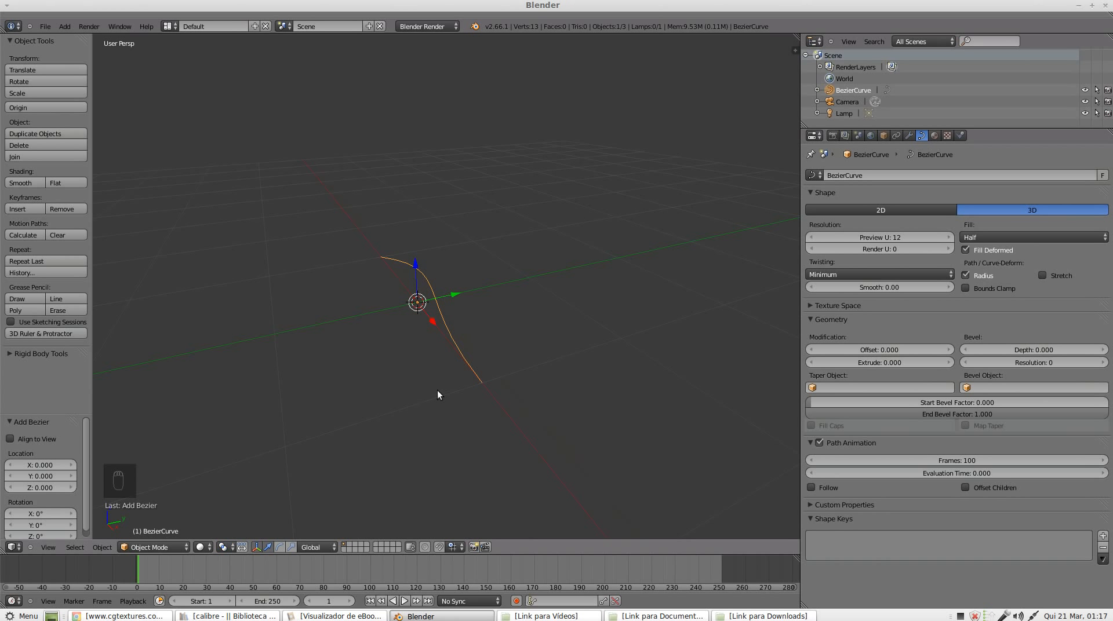
key(Tab)
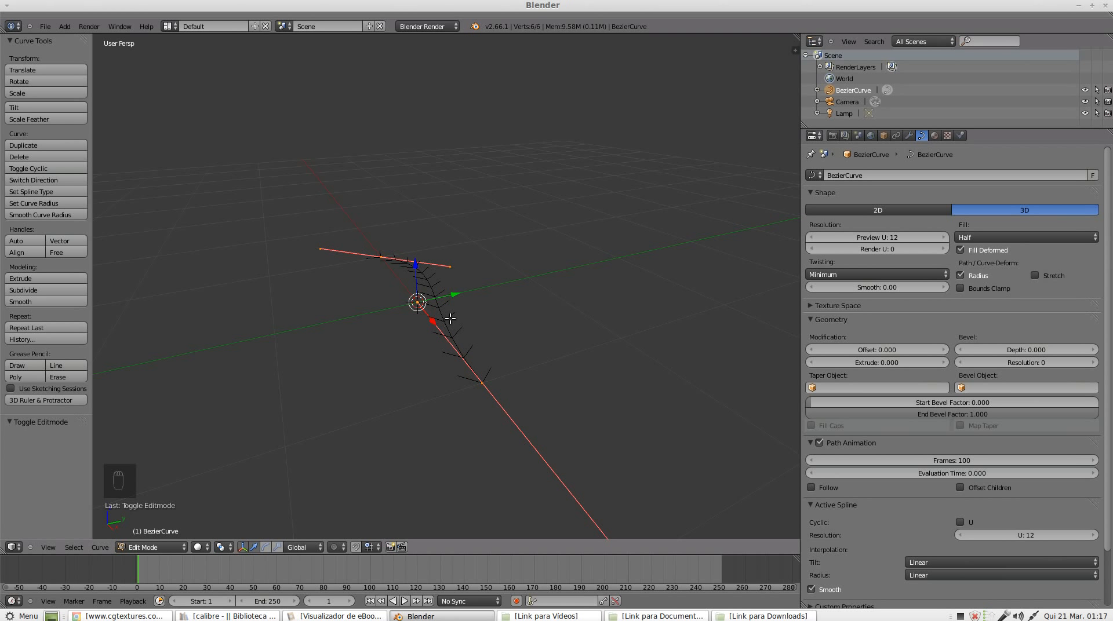
scroll(442, 318, down, 2)
middle_drag(442, 319, 403, 317)
scroll(427, 323, down, 6)
scroll(403, 316, up, 4)
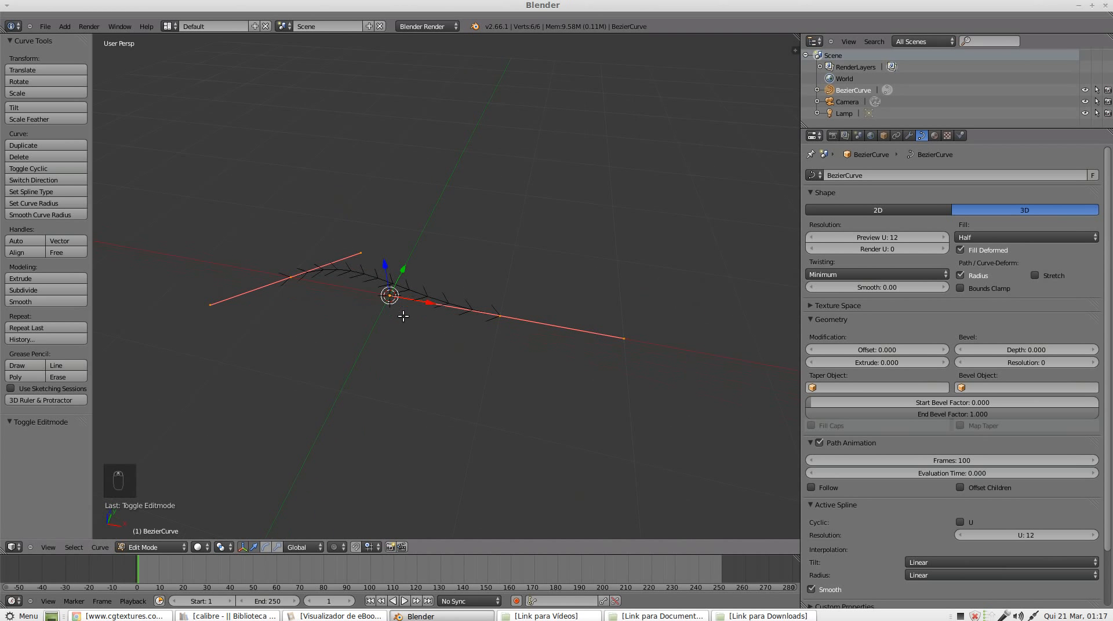
Step: Hide the 3D transform manipulator and bring it back
key(ctrl+space)
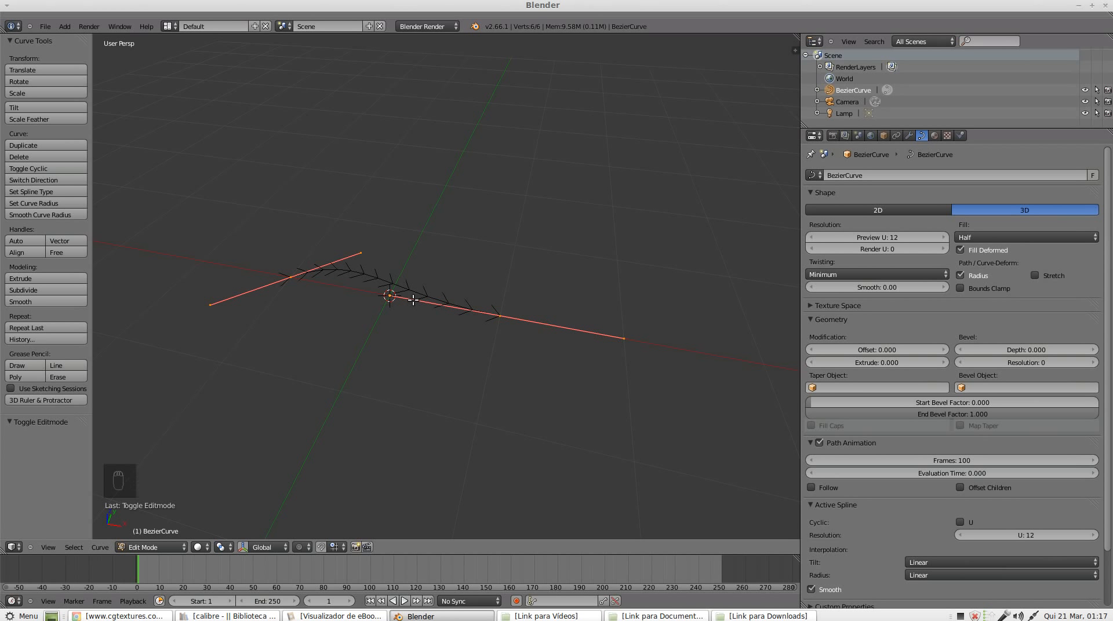
middle_drag(413, 299, 452, 293)
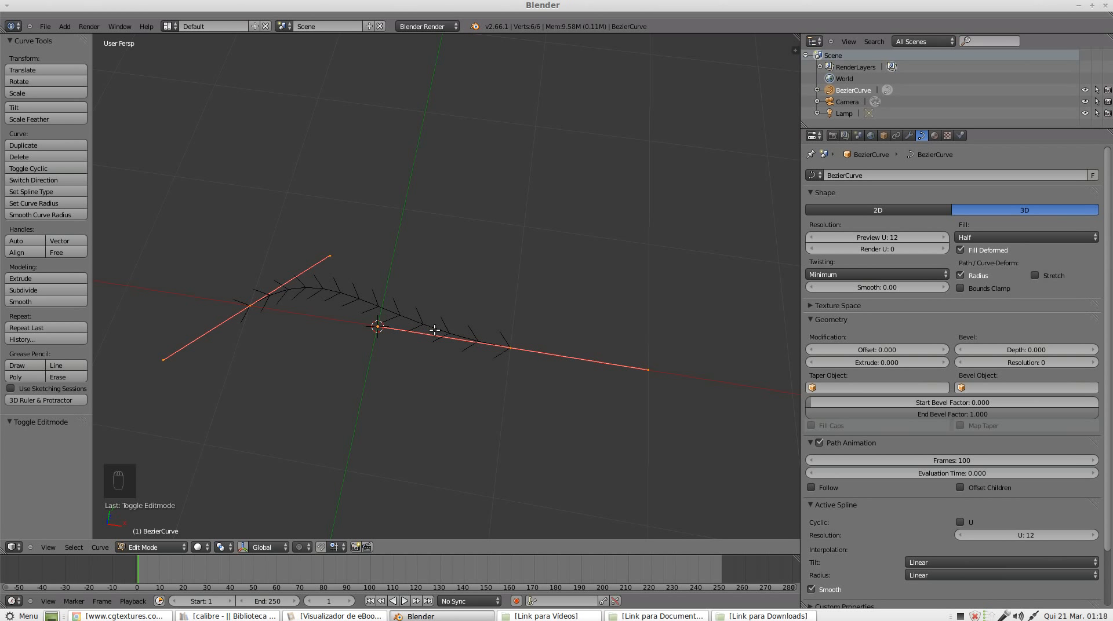
key(ctrl+space)
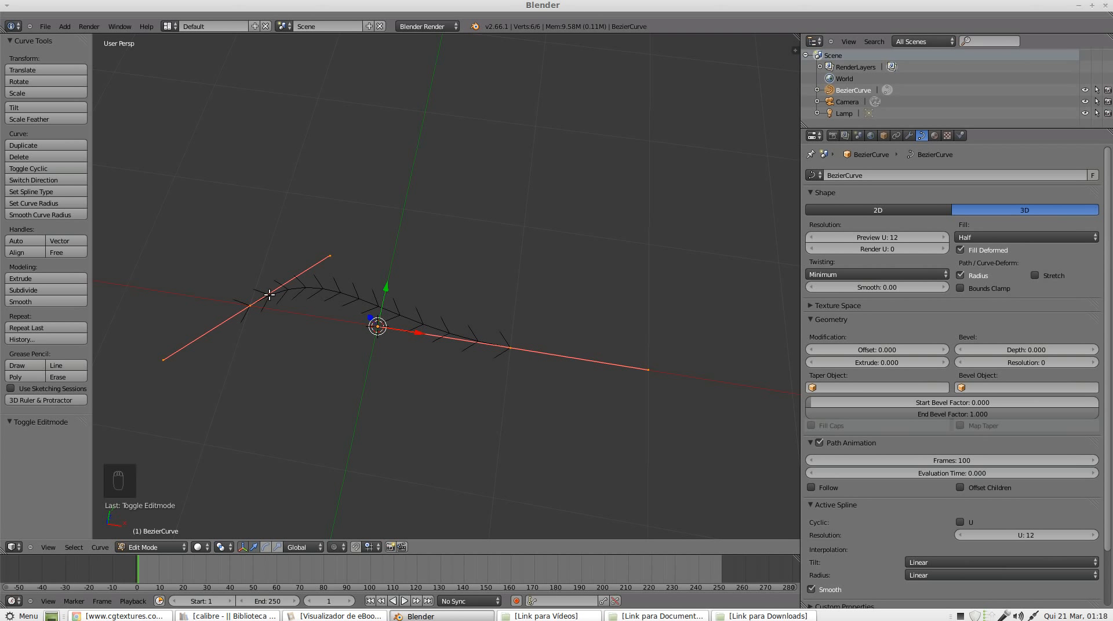
Step: Select only the control point at the curve's negative X end and move it about -0.71 along X
right_click(251, 304)
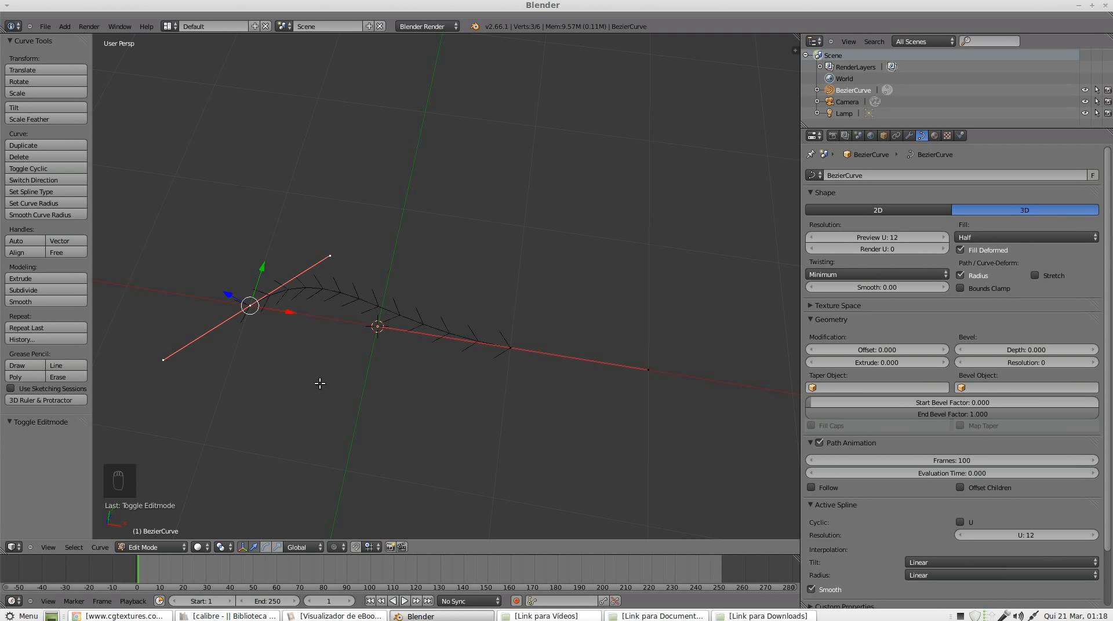
key(a)
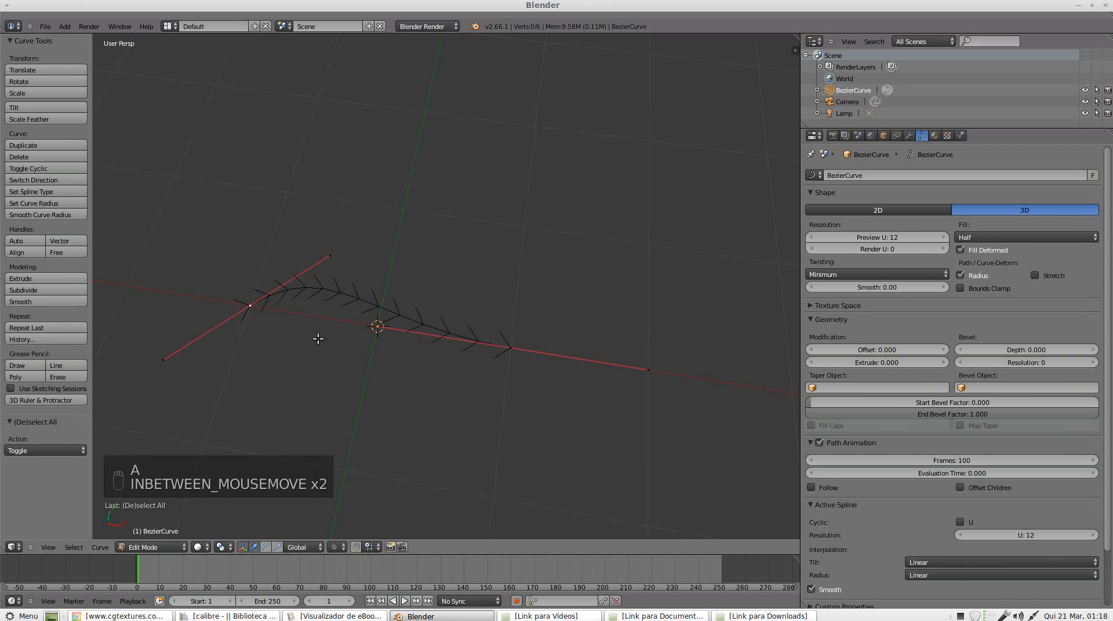
right_click(252, 309)
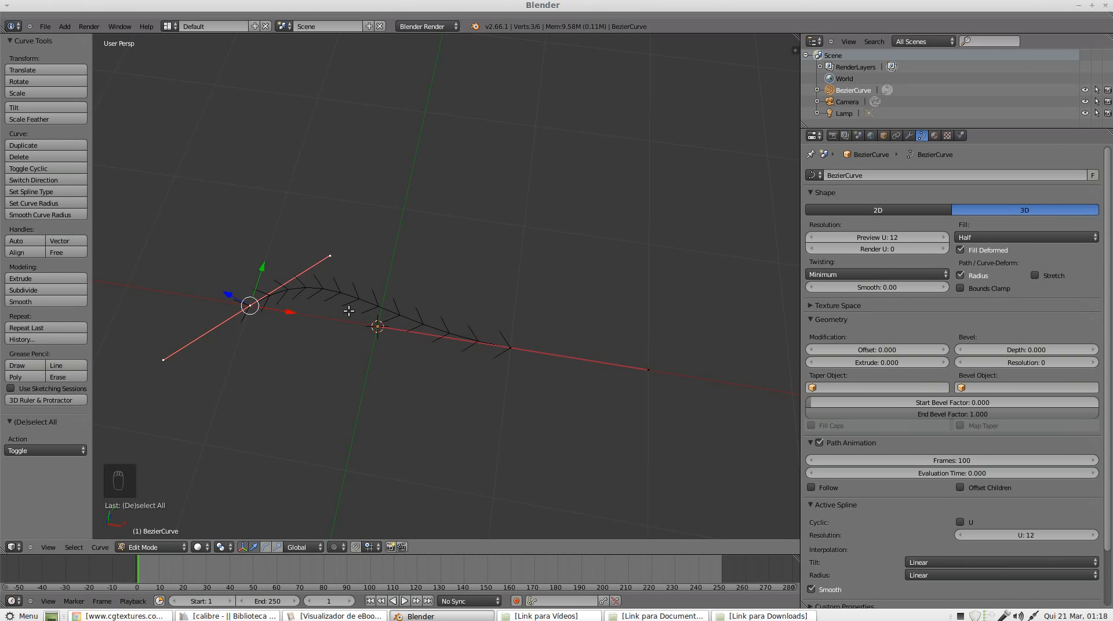
drag(291, 313, 199, 292)
scroll(200, 294, down, 6)
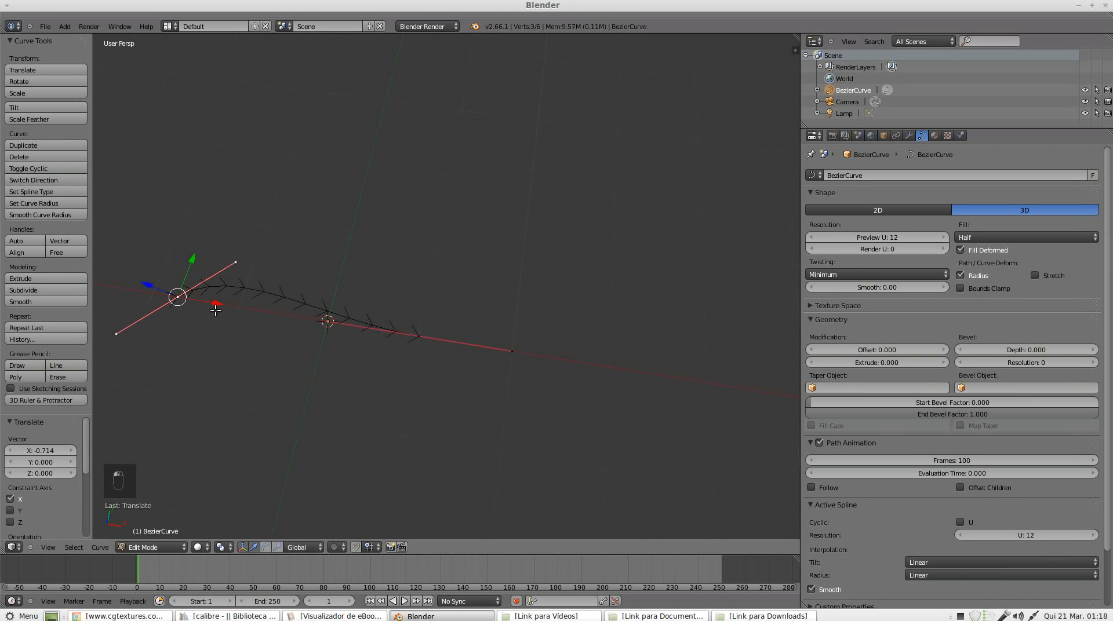
Step: Move the same end control point about 1.53 along the Y axis
shift+middle_drag(240, 313, 307, 321)
drag(291, 310, 313, 303)
right_drag(287, 296, 339, 244)
middle_drag(339, 244, 286, 255)
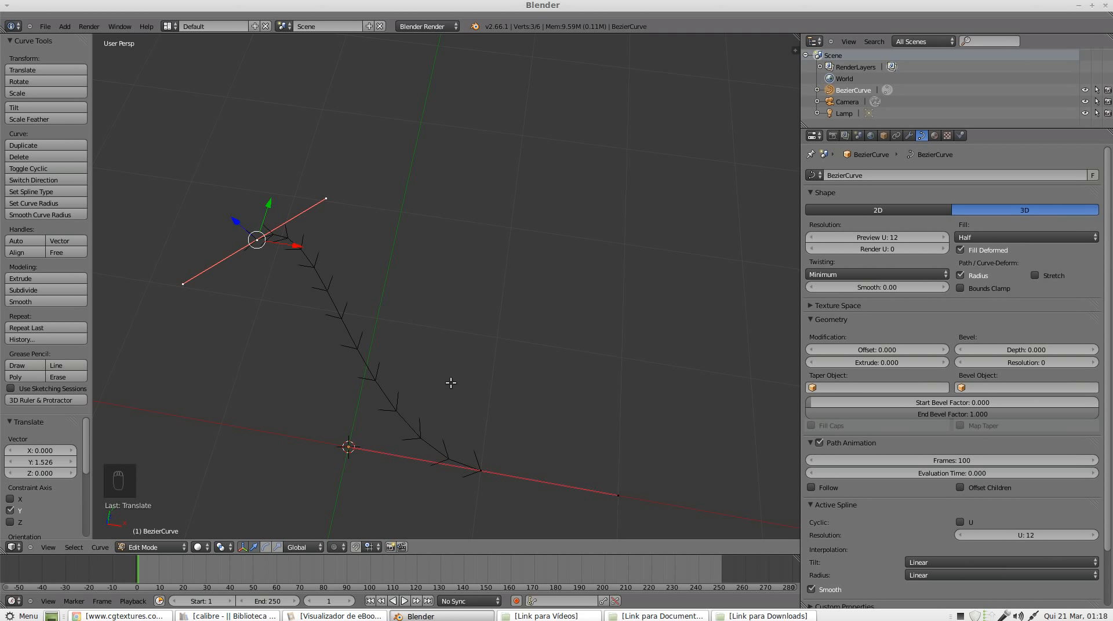
Step: Try rotating the selected control point's handles about -153° around the global Z axis
key(r)
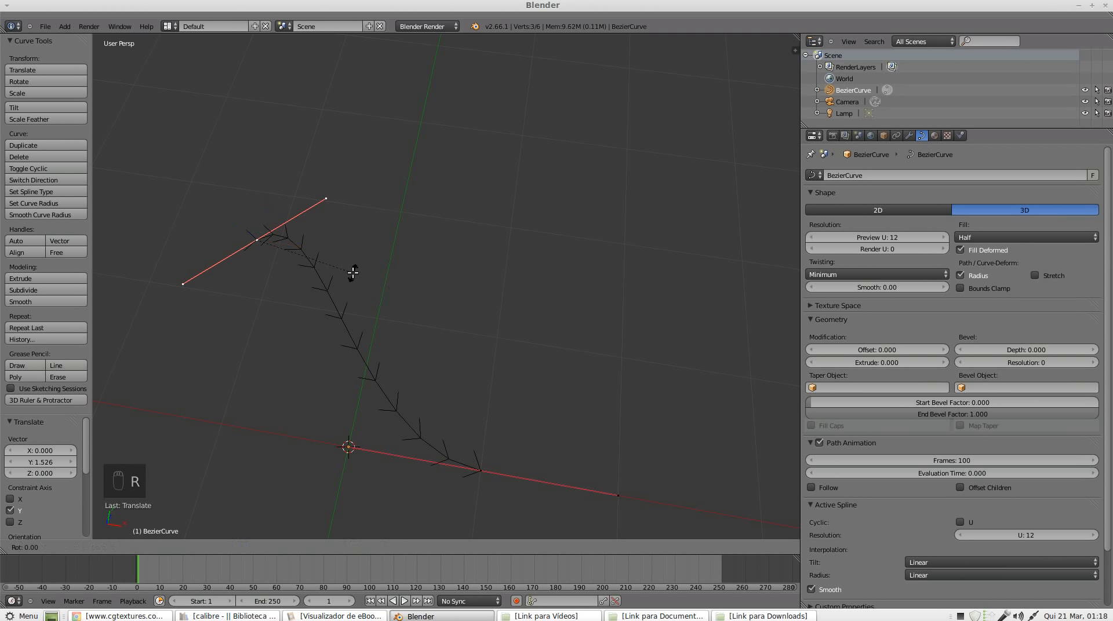
key(z)
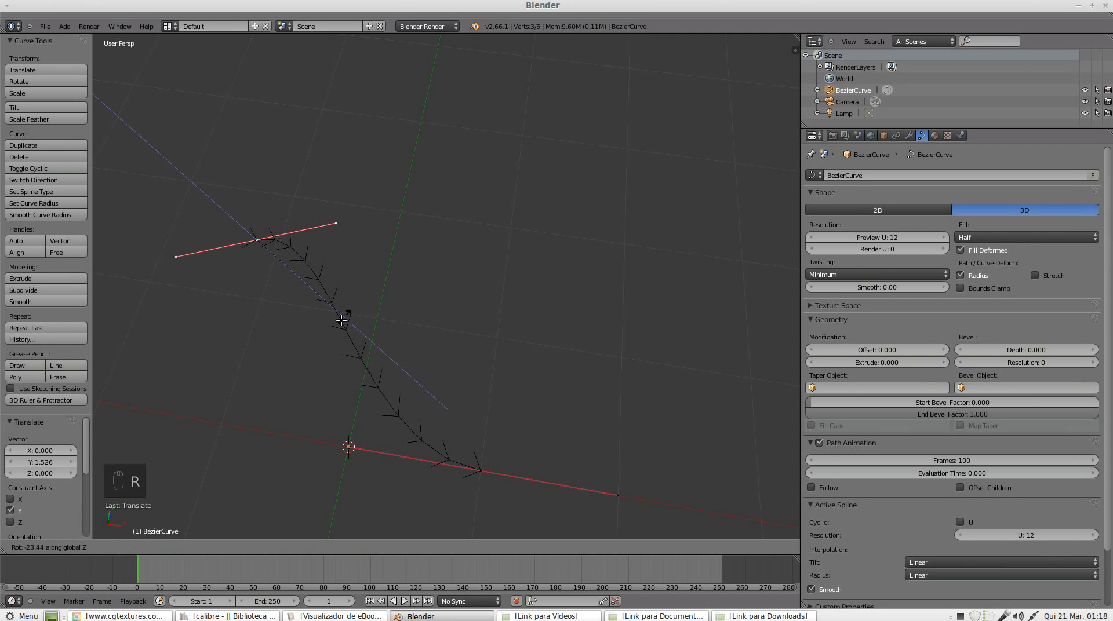
click(211, 248)
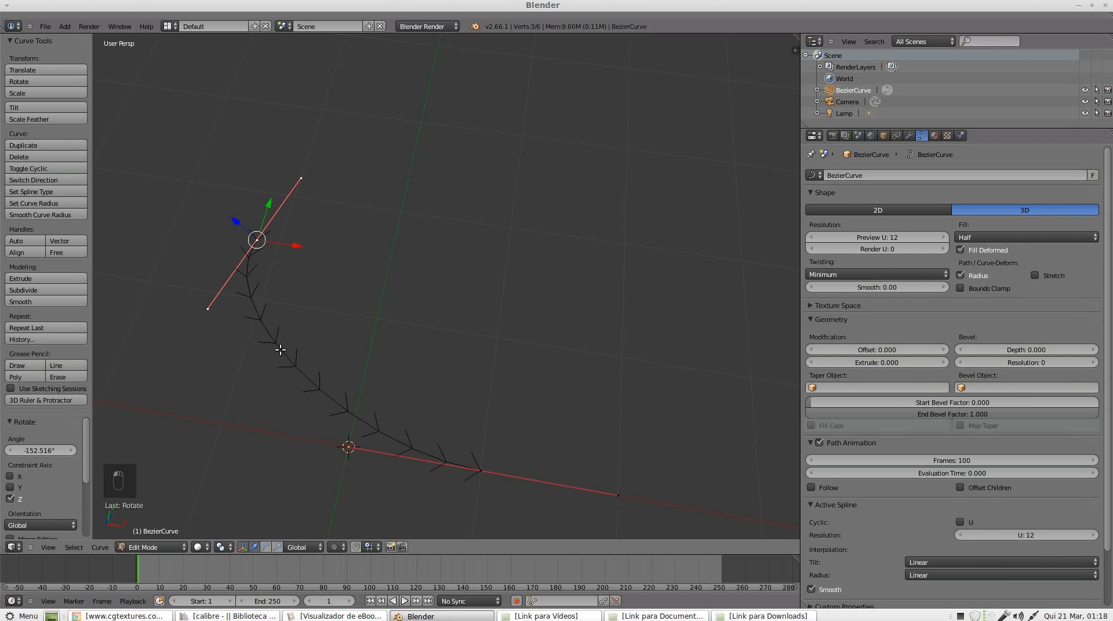
Step: Try rotating the handles about 168° around the global X axis
key(r)
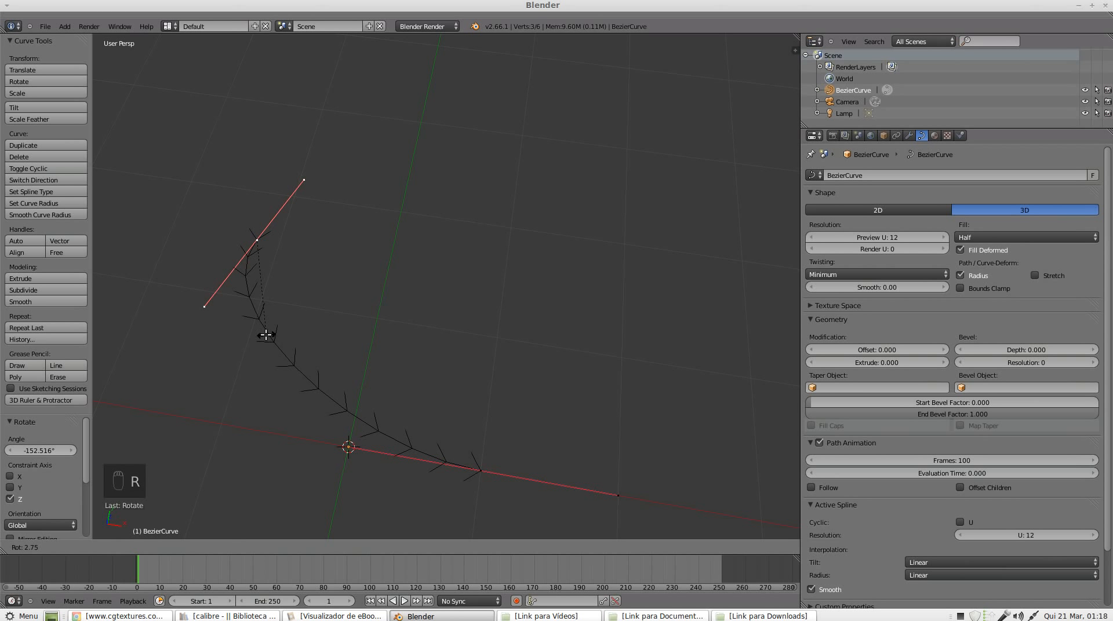
key(x)
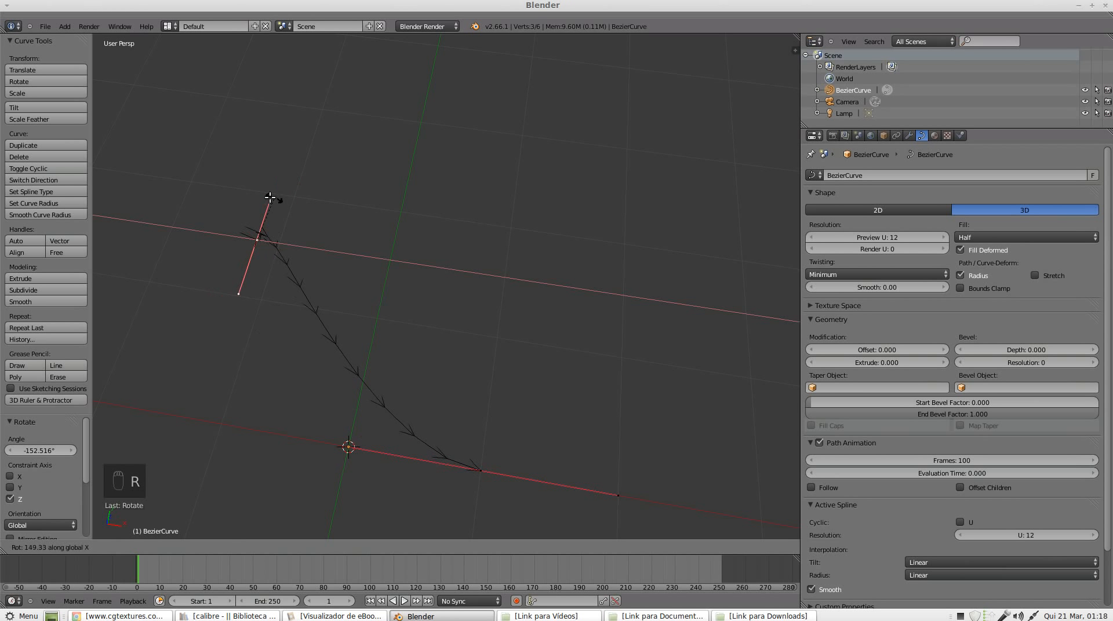
click(259, 197)
Step: Try a free rotation of the handles and undo all the rotations of this control point
middle_drag(274, 343, 282, 323)
key(r)
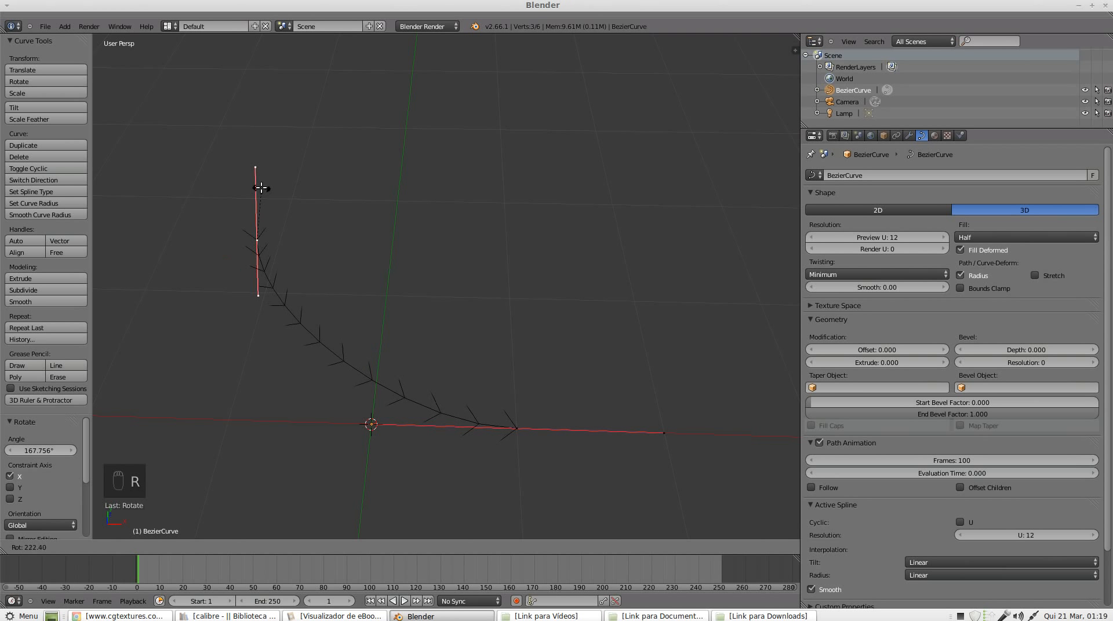
click(261, 181)
key(ctrl+z)
key(ctrl+z)
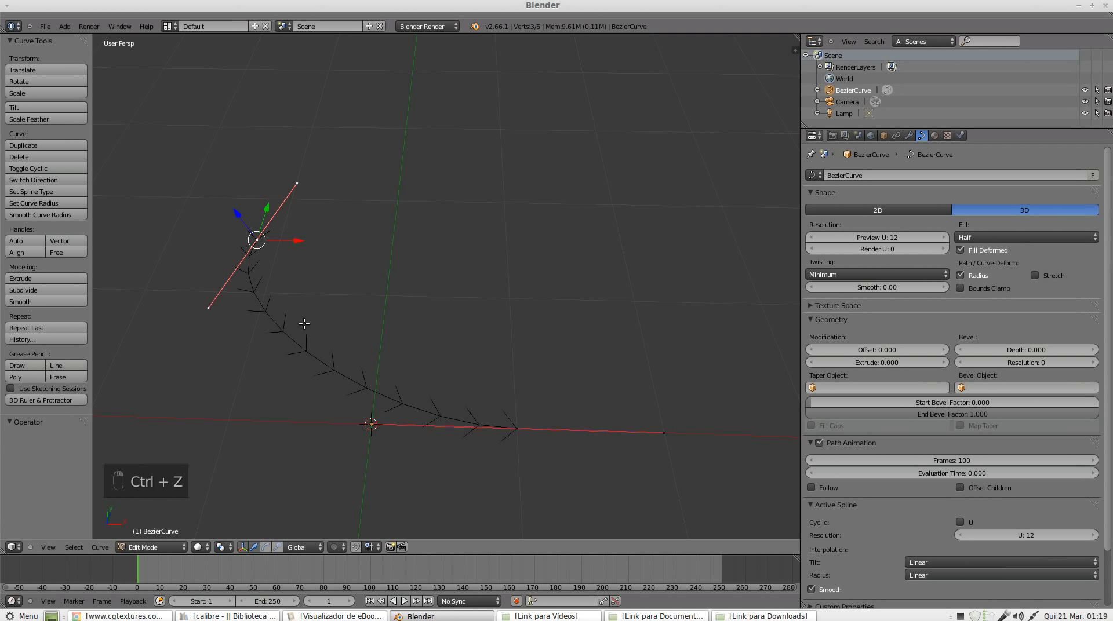
Step: Try moving the curve's end control point on the X axis and its outer handle freely
scroll(264, 239, up, 4)
scroll(268, 246, down, 1)
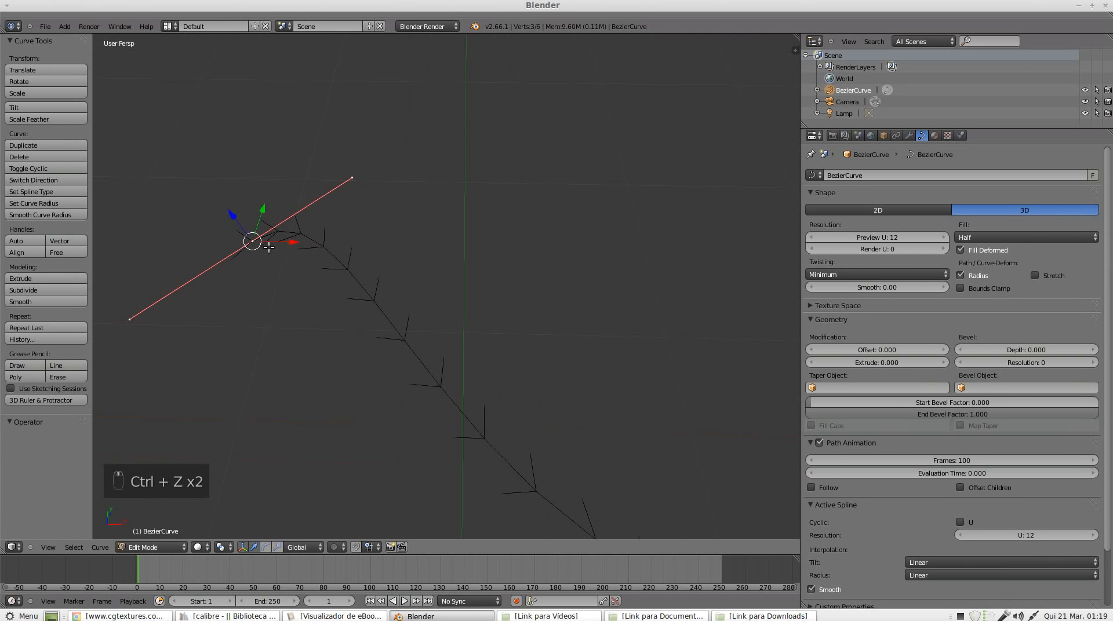
scroll(483, 405, down, 2)
scroll(485, 404, down, 4)
shift+middle_drag(552, 434, 441, 354)
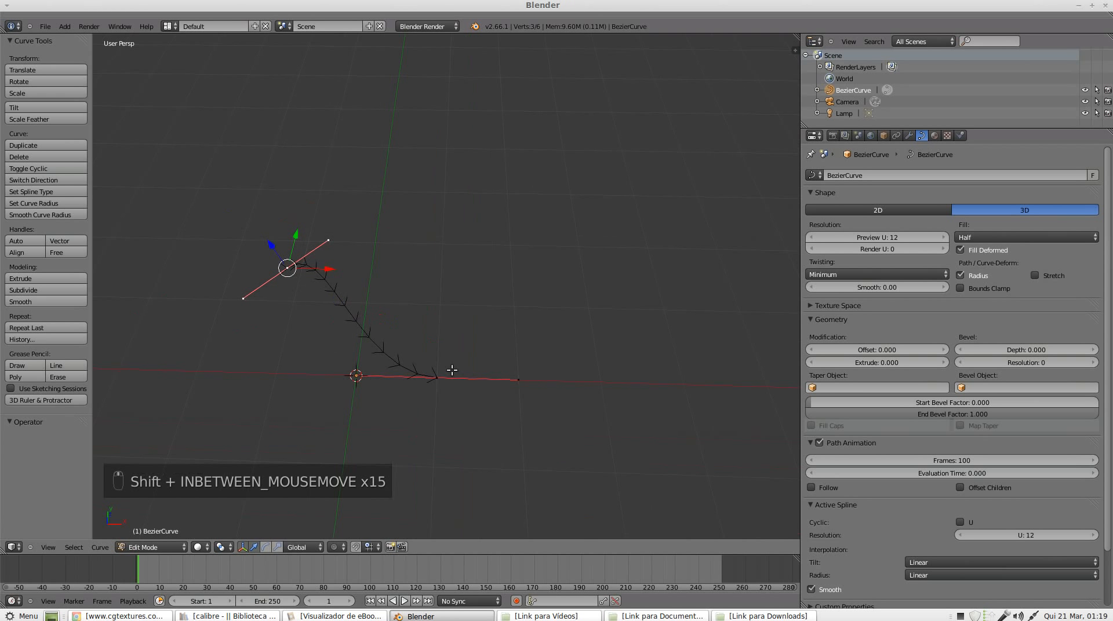
right_click(456, 374)
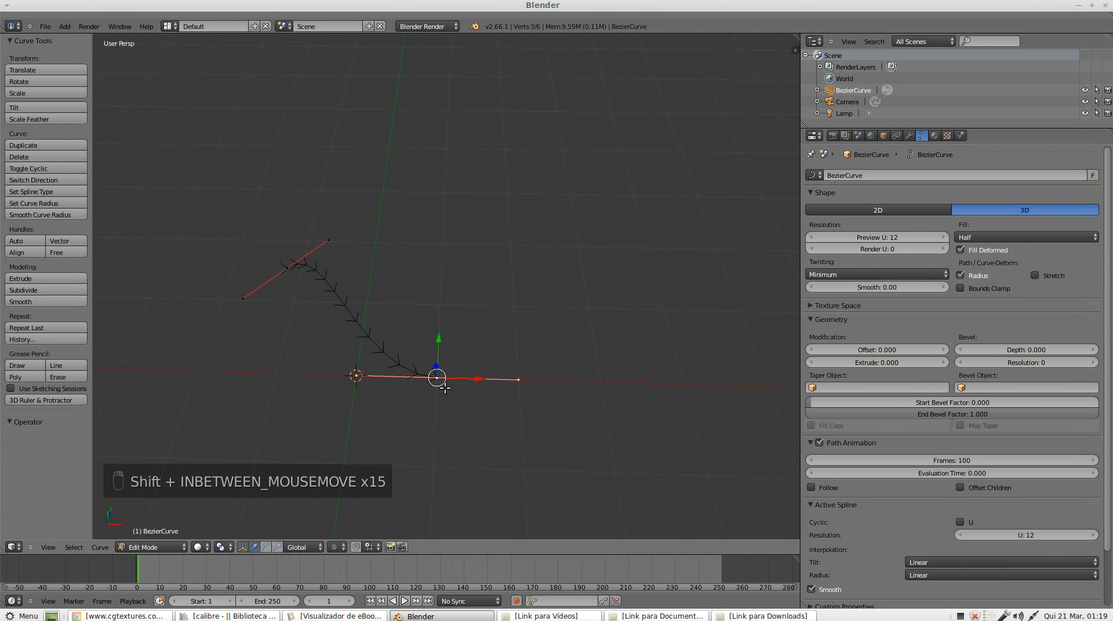
middle_drag(444, 386, 434, 384)
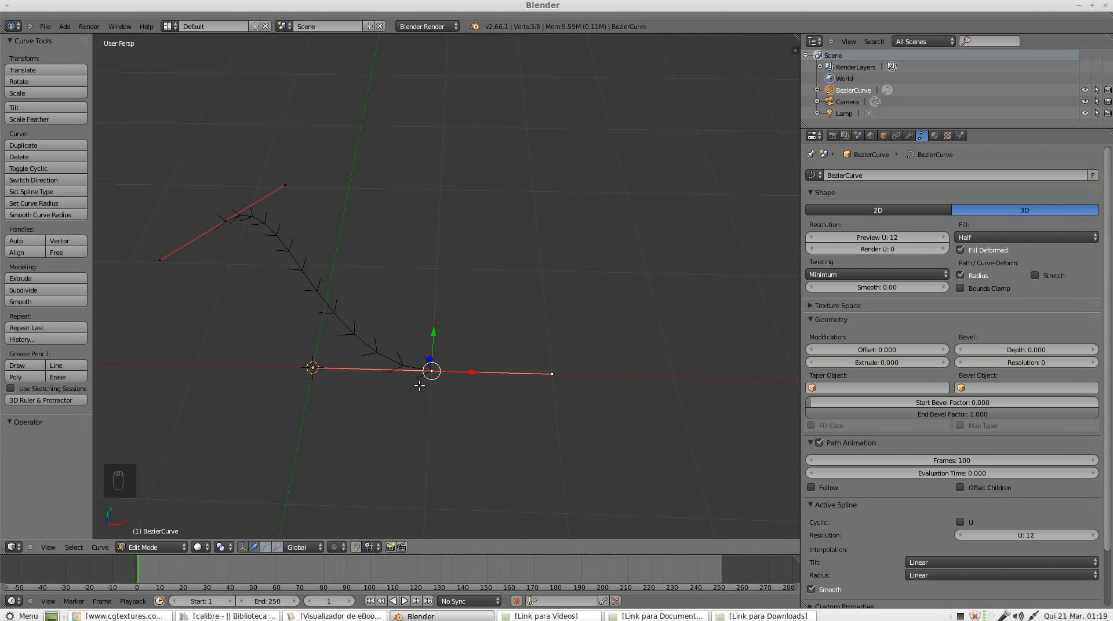
key(g)
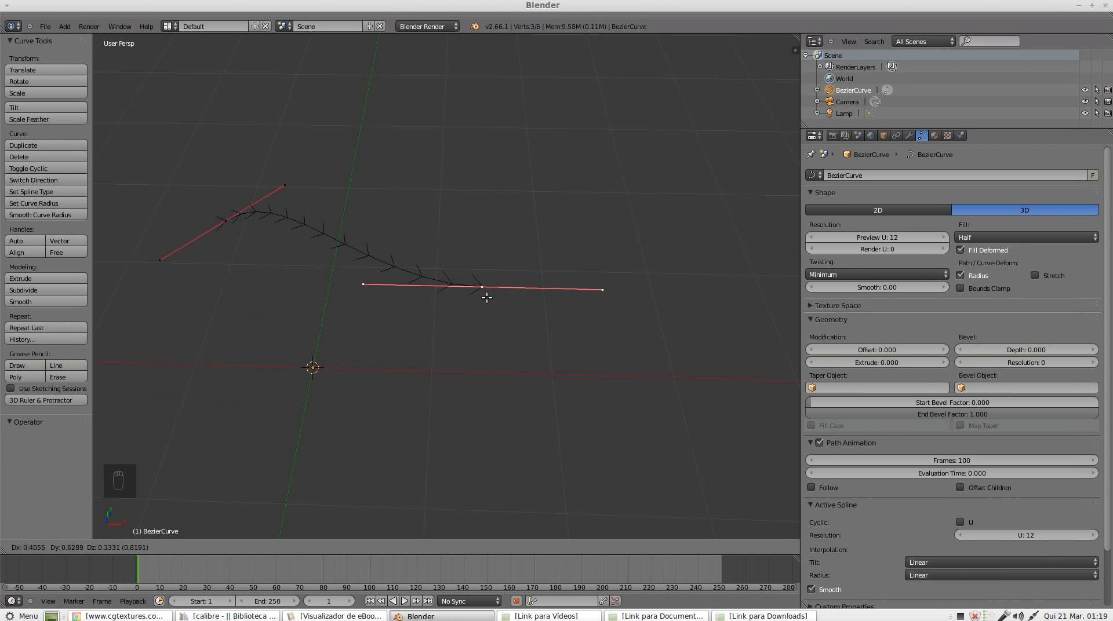
click(452, 390)
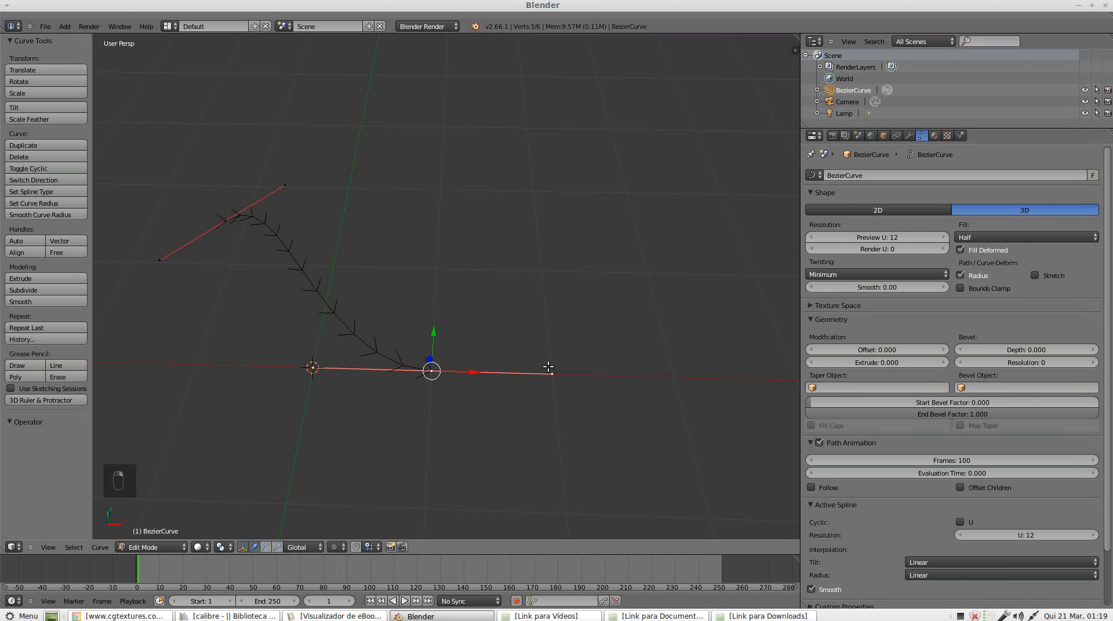
right_drag(548, 367, 638, 371)
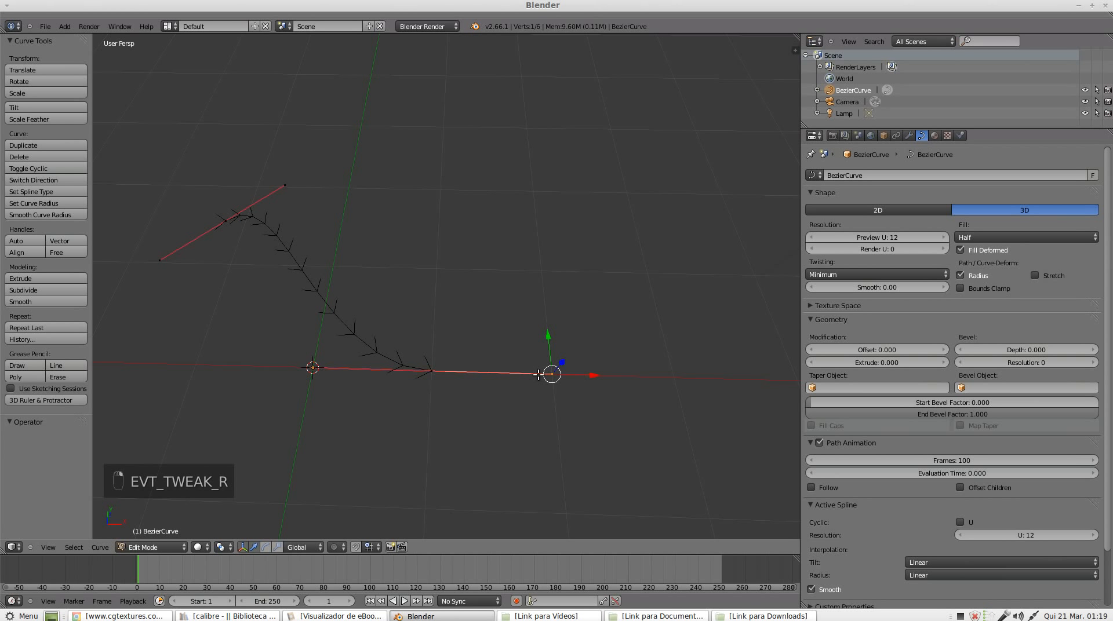
Step: Move the handle at the 3D cursor about -0.95 along the Y axis
right_click(313, 367)
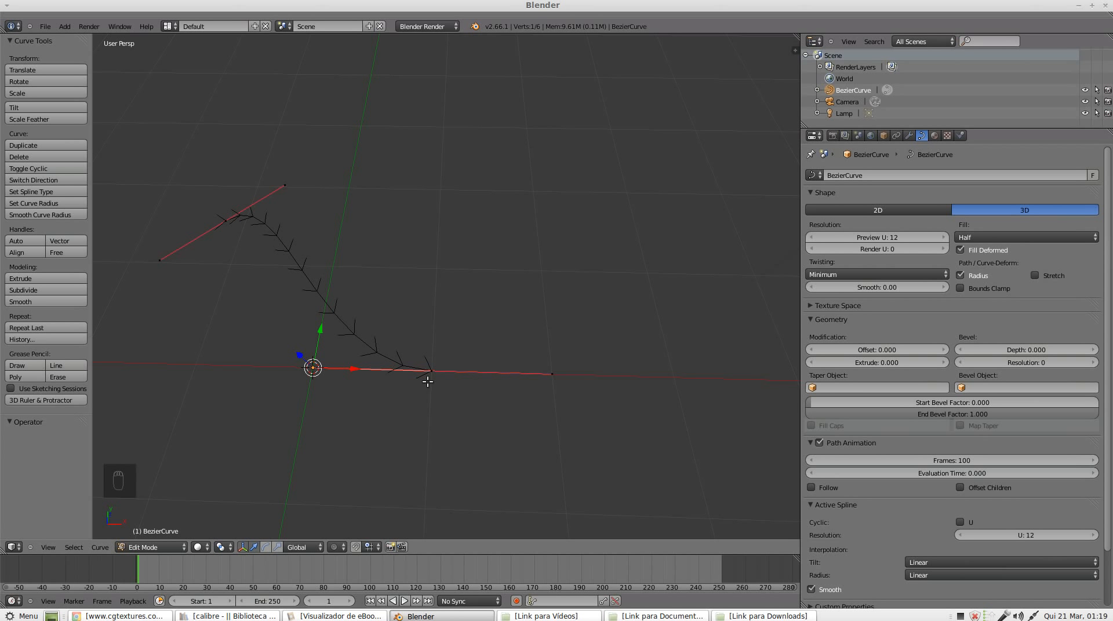
key(g)
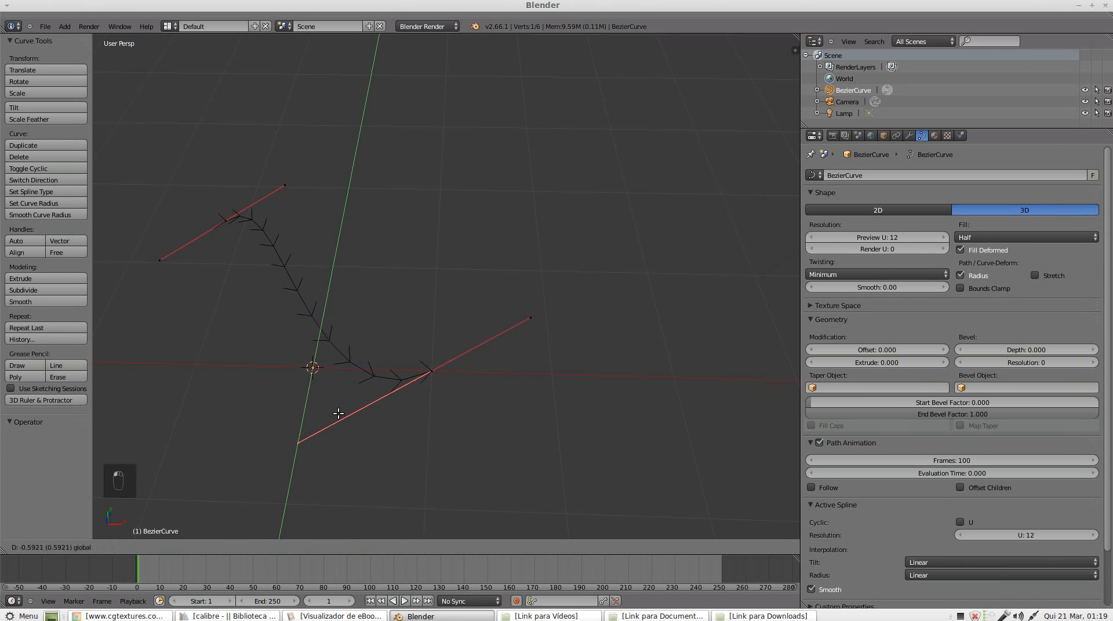
click(372, 456)
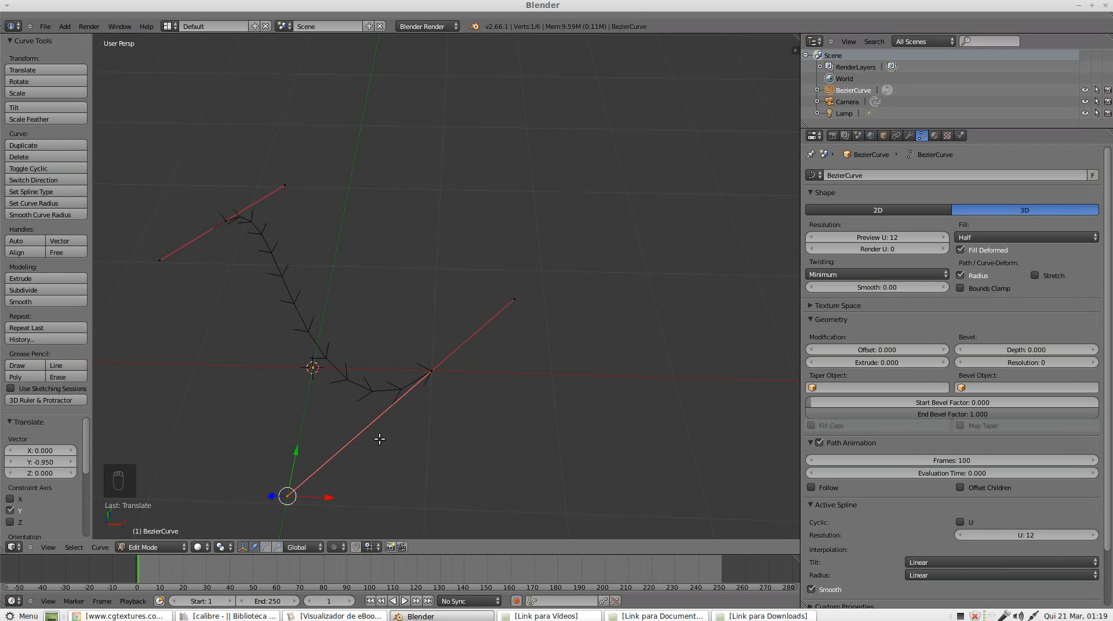
Step: Move the same handle about 0.578 along the X axis
middle_drag(377, 440, 334, 368)
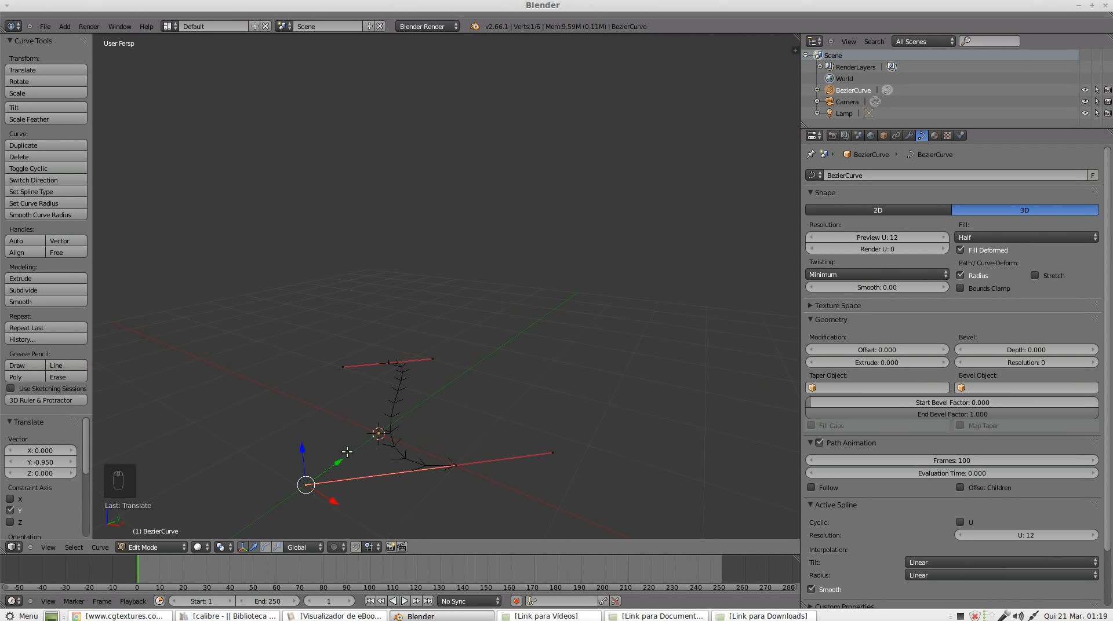
shift+middle_drag(339, 459, 339, 338)
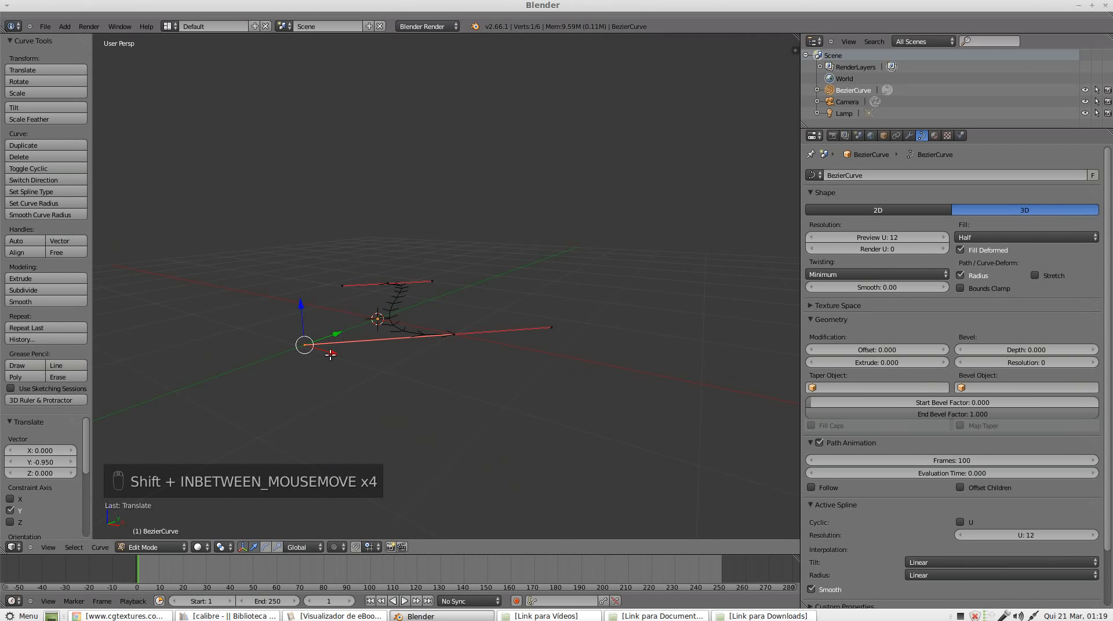
key(g)
key(x)
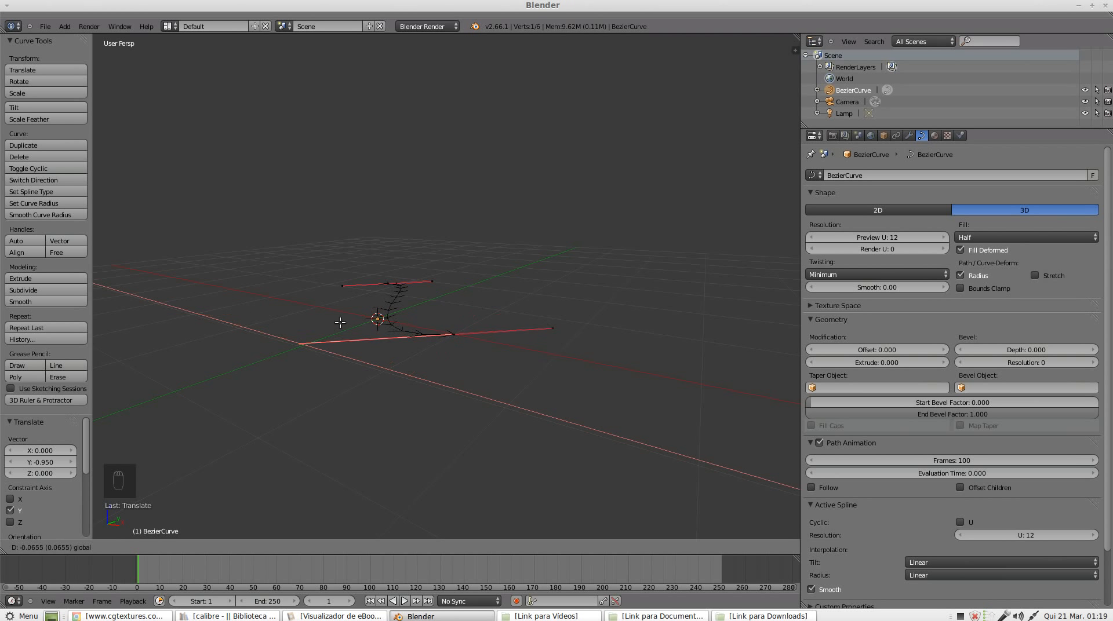
click(390, 336)
Step: Raise the same handle about 1.478 along the Z axis
shift+middle_drag(340, 283, 309, 257)
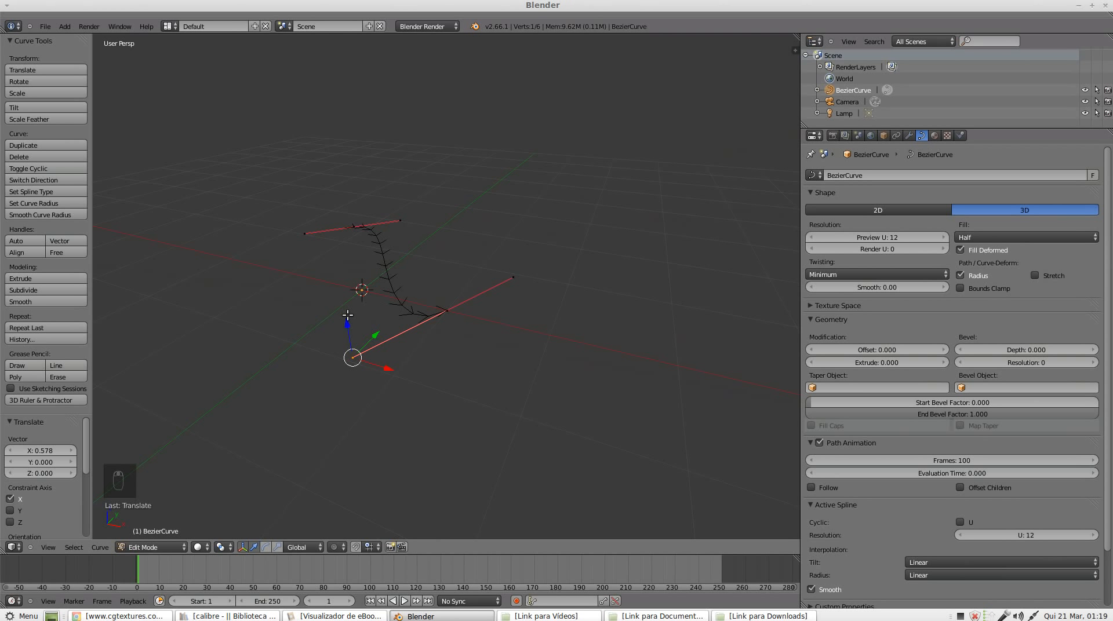
drag(347, 317, 375, 134)
middle_drag(317, 315, 368, 302)
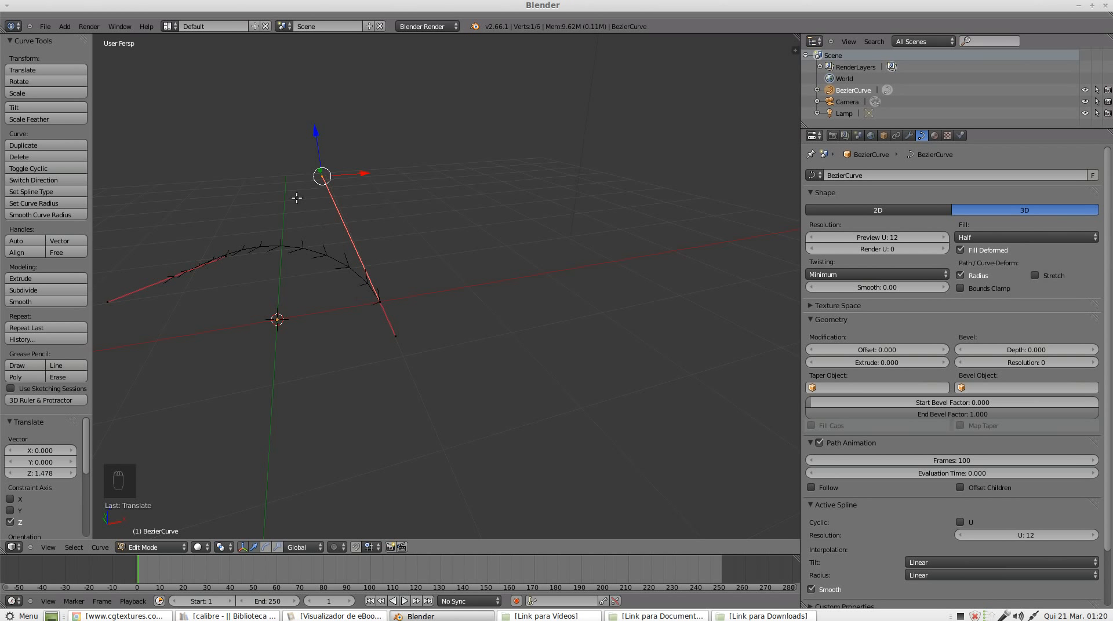
Step: Lower the handle along the Z axis to below its control point, and move that control point about 0.28 along X
drag(321, 132, 353, 353)
right_click(379, 300)
drag(412, 296, 441, 304)
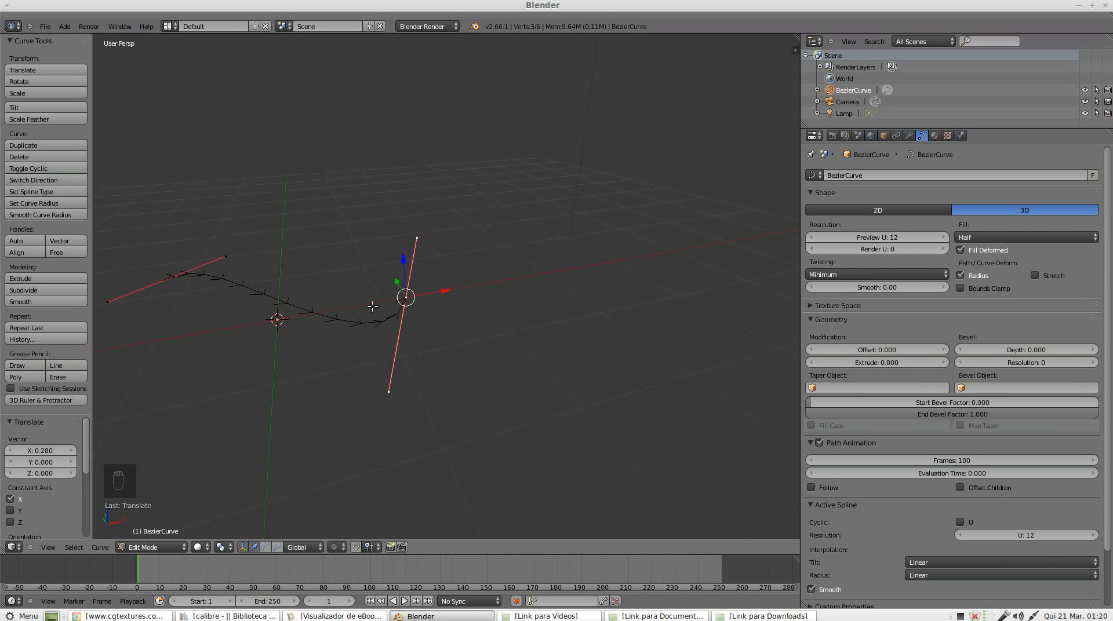
Step: Try moving the inner handle of the opposite end control point freely to below the curve
right_click(226, 256)
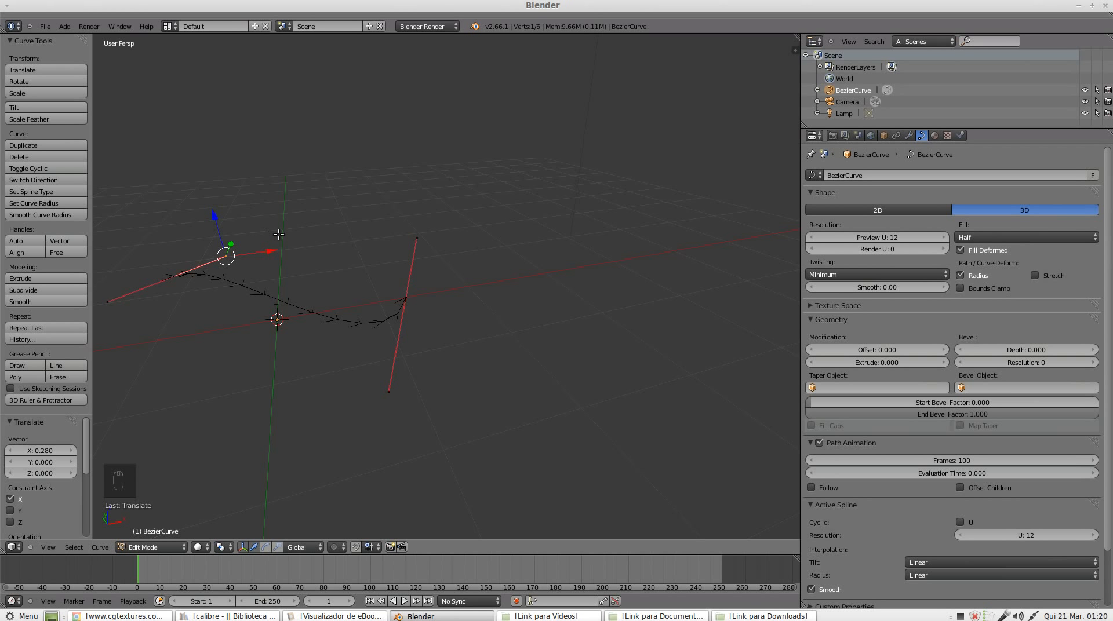
key(g)
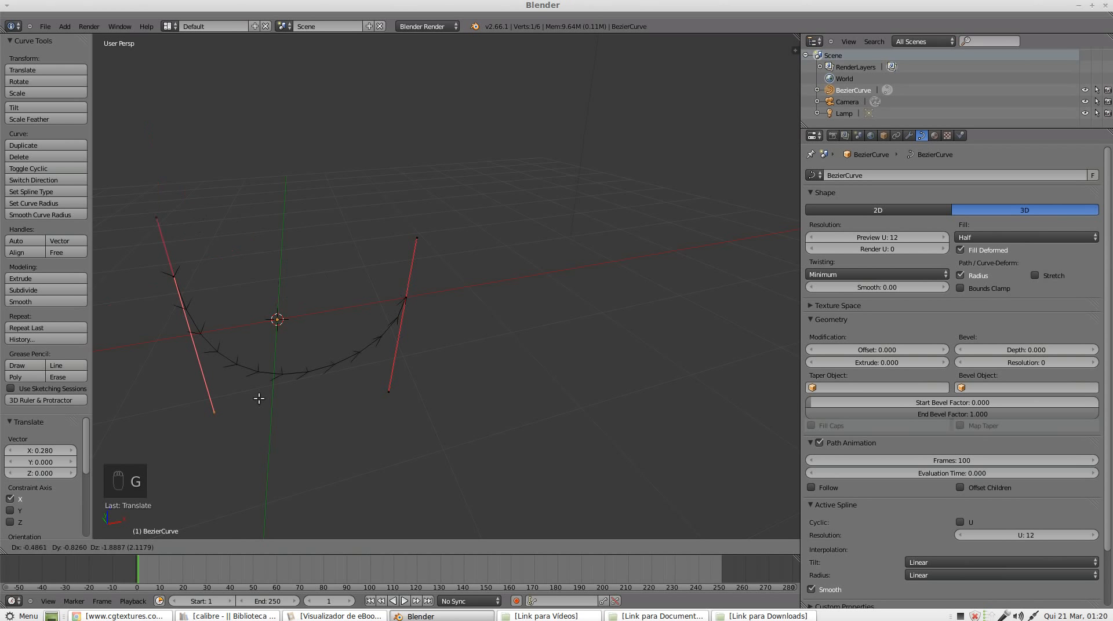
right_click(284, 204)
Step: Try moving the outer handle of that control point freely and along the global Z, X and Y axes
right_click(110, 301)
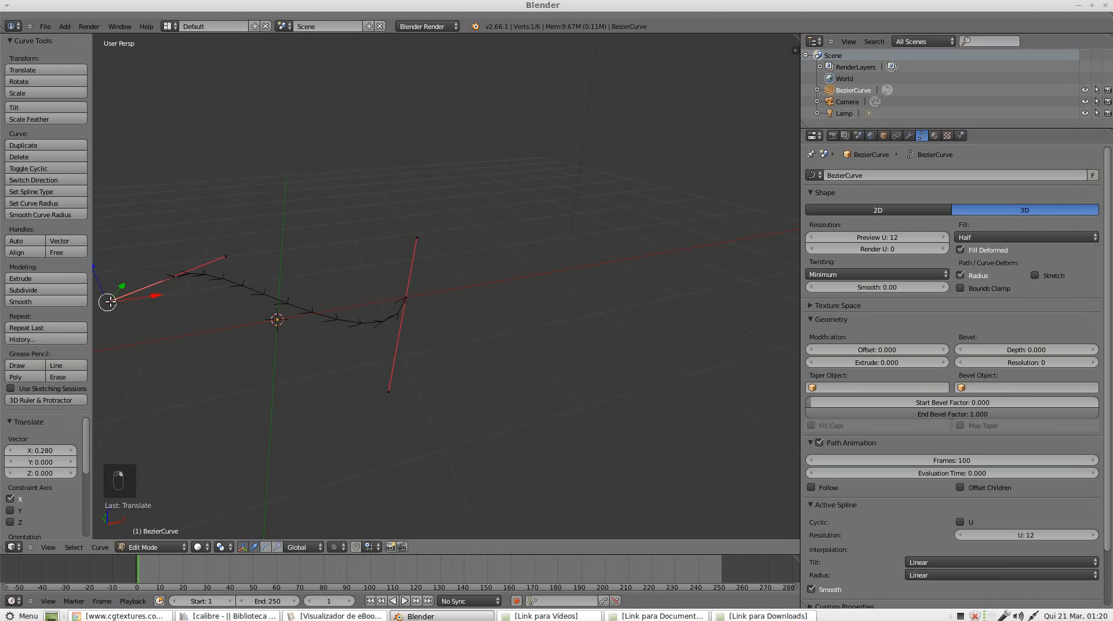
key(g)
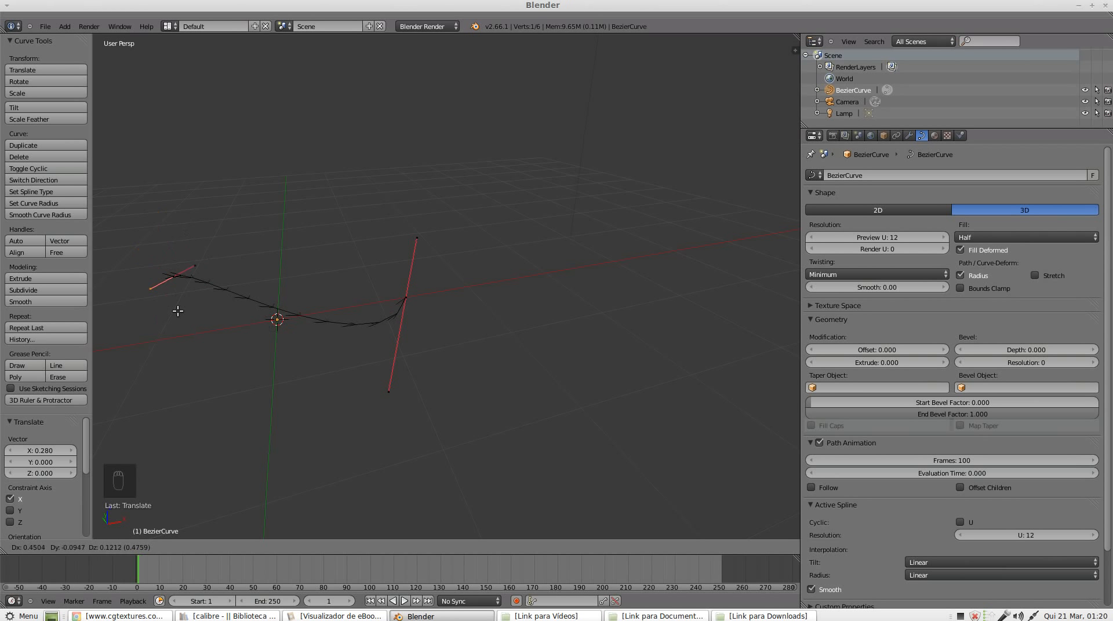
key(z)
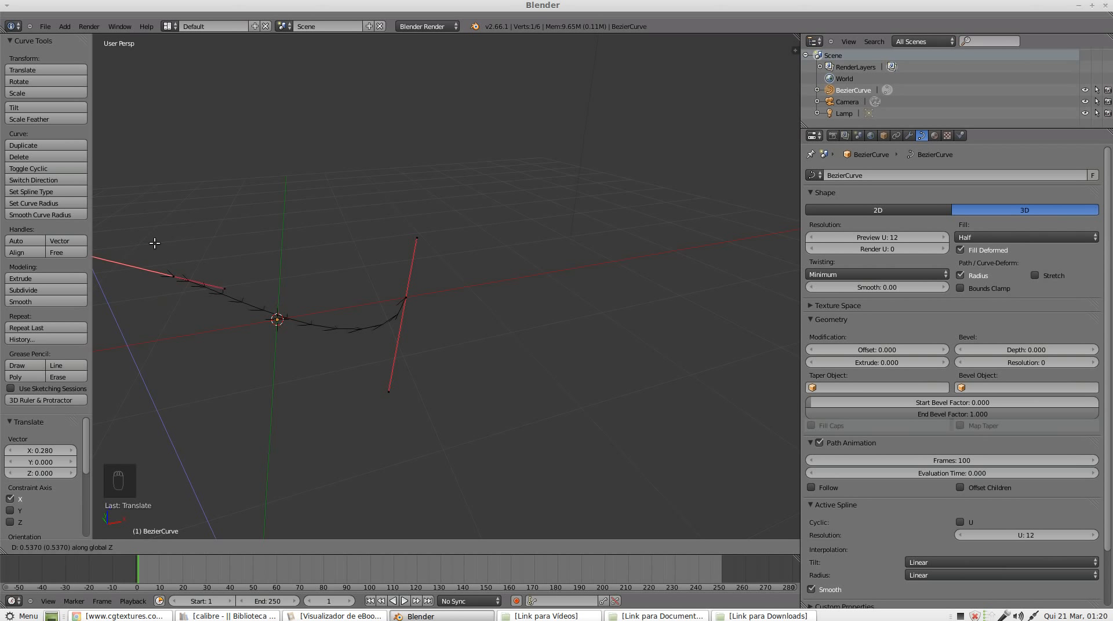
key(x)
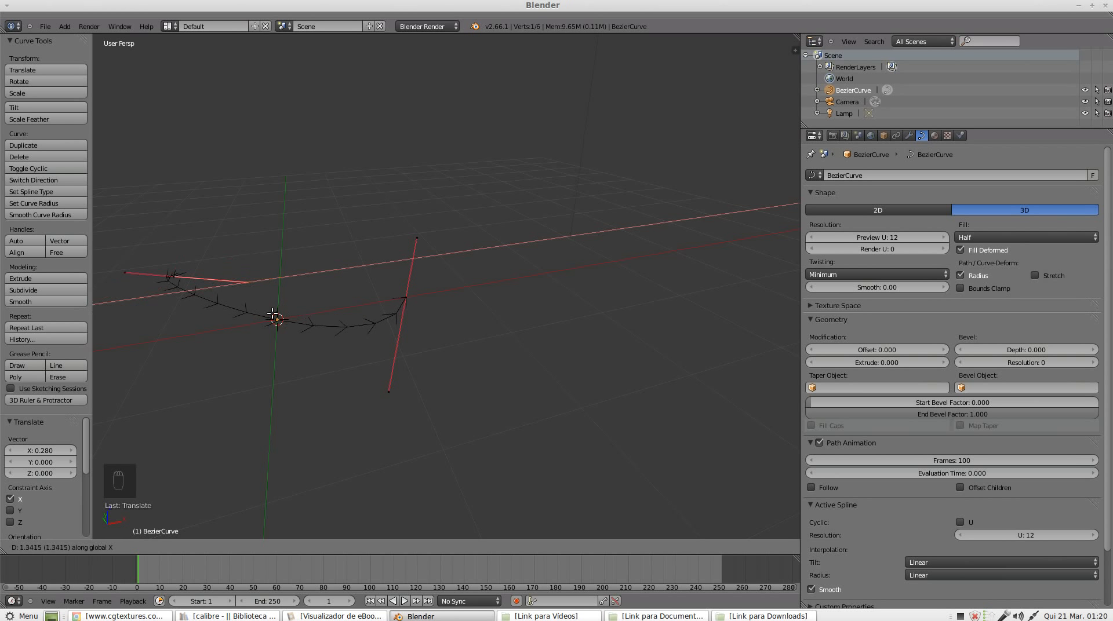
key(y)
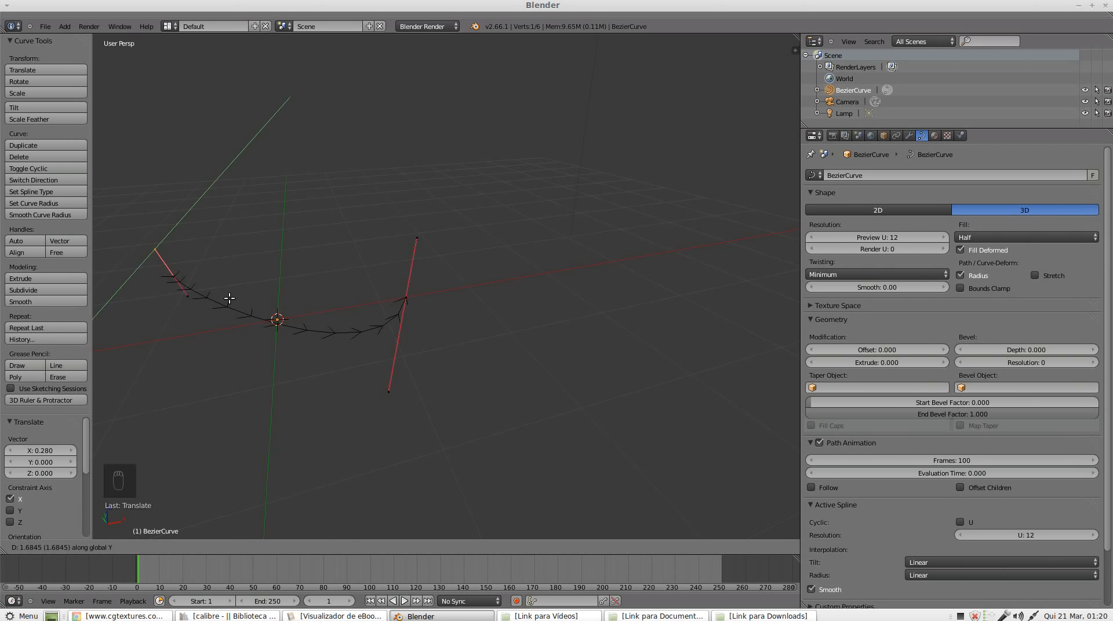
right_click(229, 298)
Step: Extrude a new control point from the curve's end opposite the steep handles, by about X -2.394, Y 1.035, Z 0.362
middle_drag(366, 373, 480, 307)
right_click(394, 281)
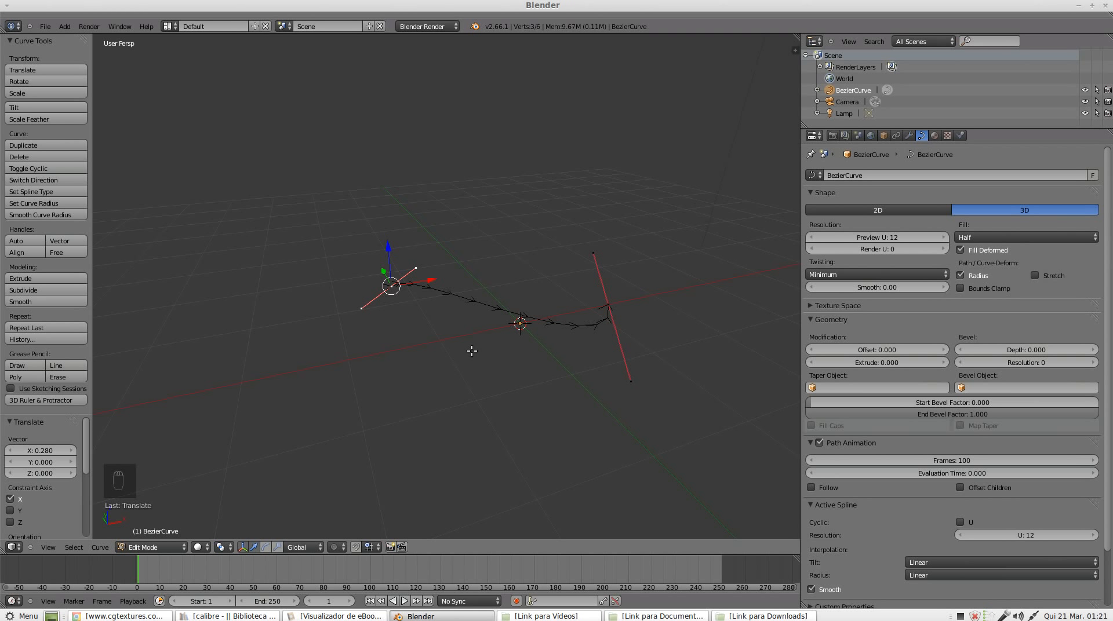
key(e)
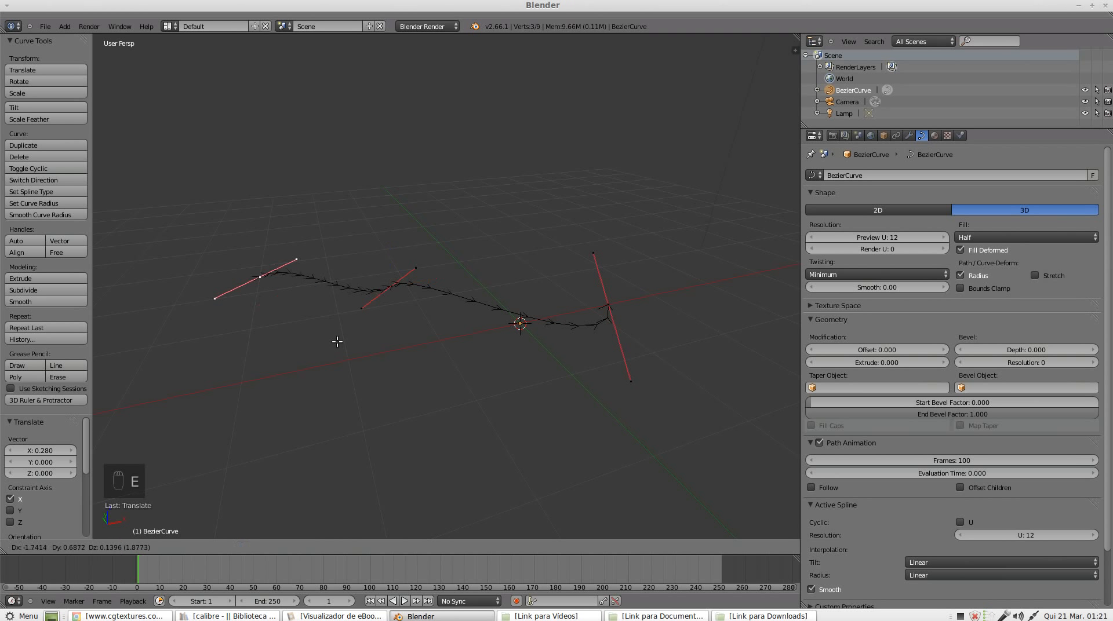
click(289, 324)
Step: Extrude another control point from the new end, by about X 2.402, Y -4.262, Z -1.289
middle_drag(323, 328, 371, 234)
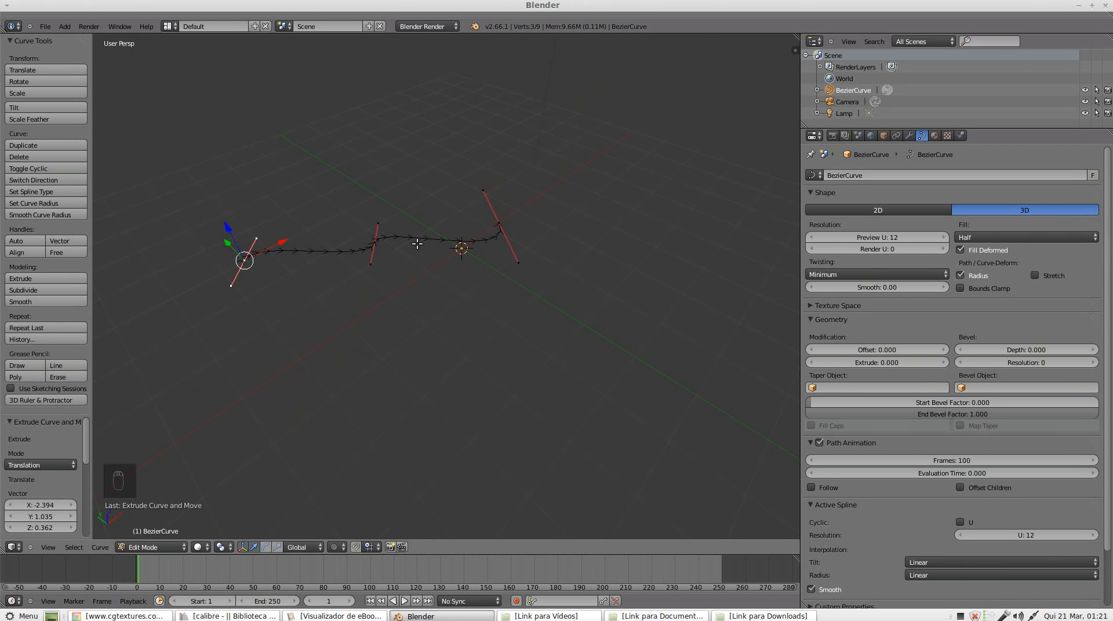
key(e)
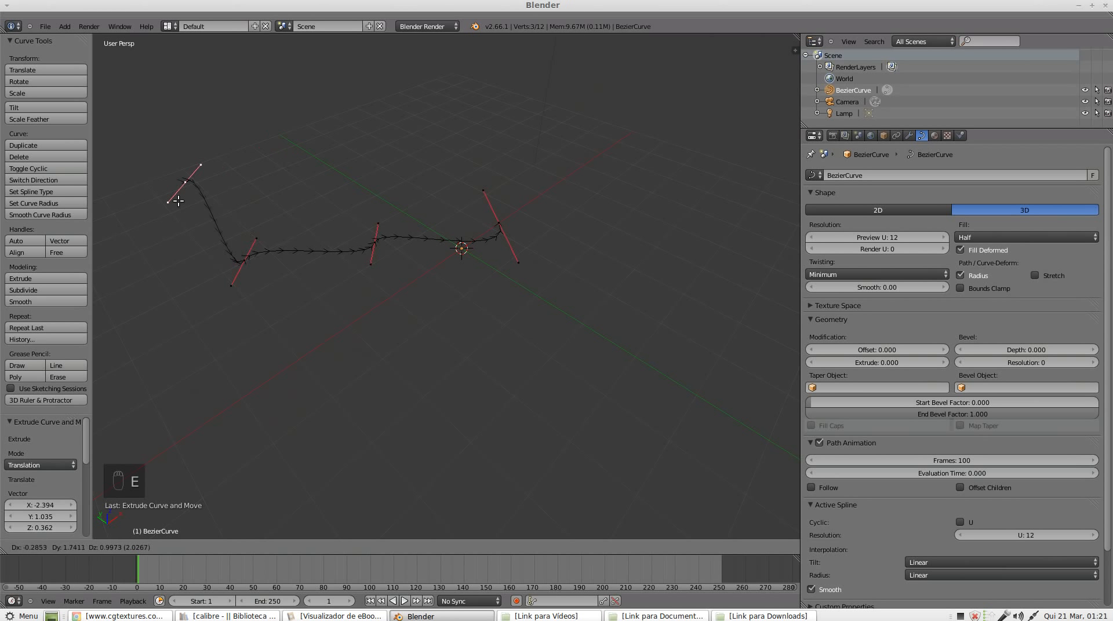
click(496, 358)
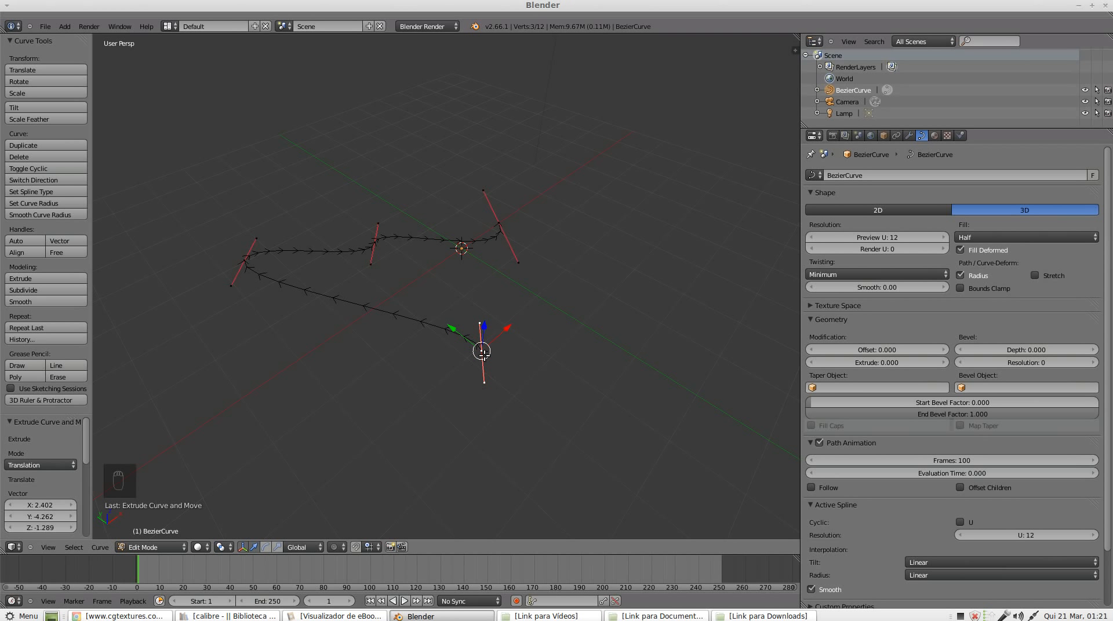
Step: Rotate the last extruded point's handles about 153° around the global Z axis
key(r)
key(z)
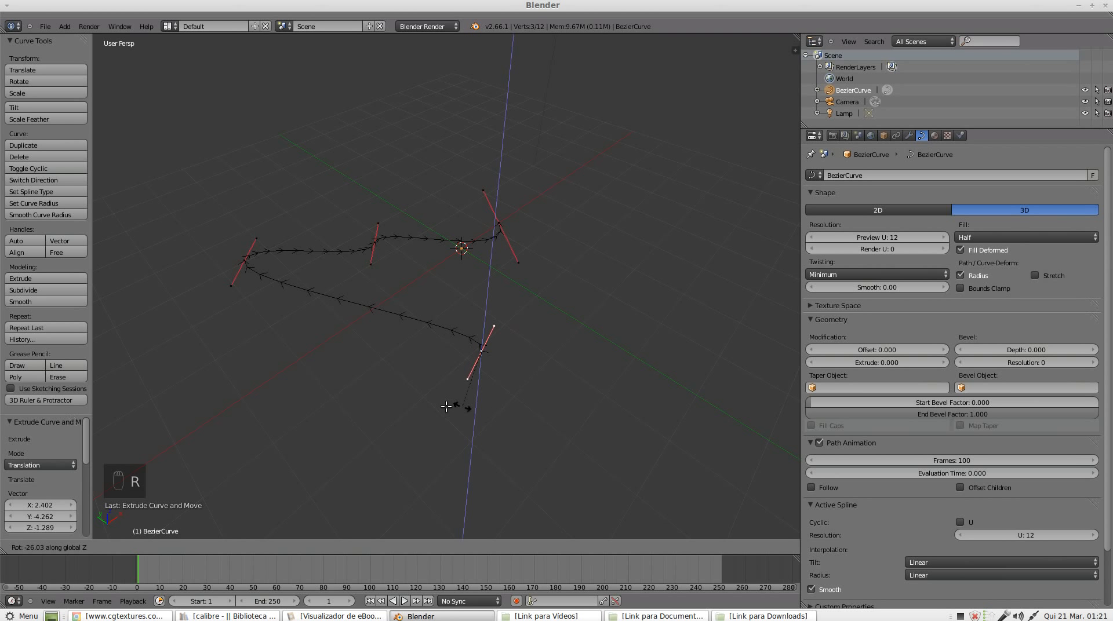
click(527, 220)
Step: Move the first extruded control point, at the curve's bend, about -0.912 along the X axis
right_click(261, 252)
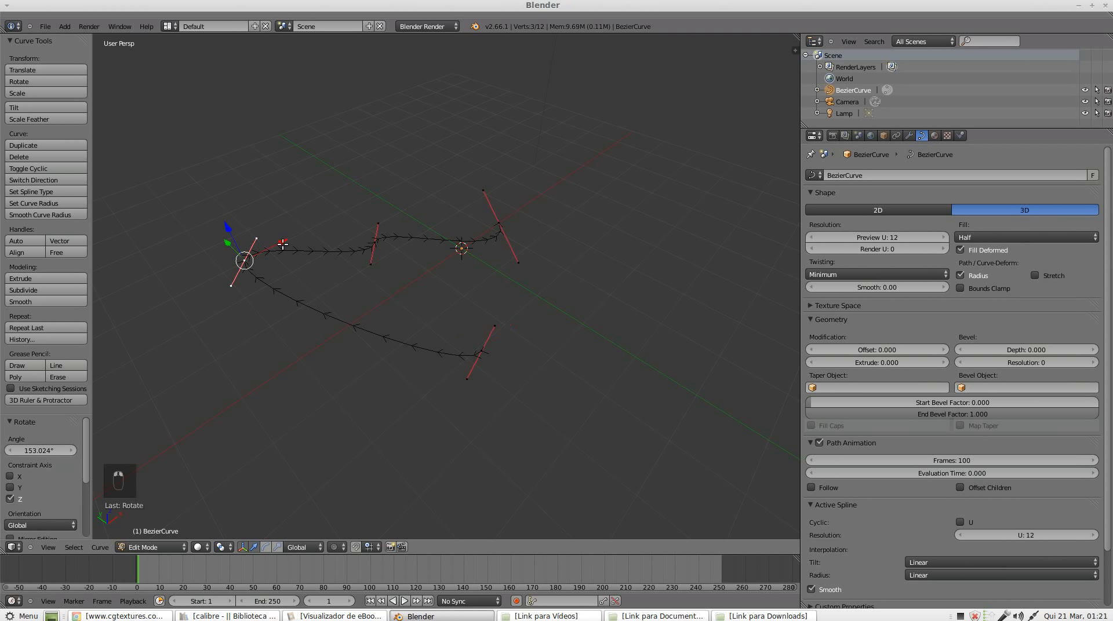
drag(282, 243, 236, 268)
Step: Rotate the handles of the control point between the bend and the original end about 156° freely
right_click(367, 244)
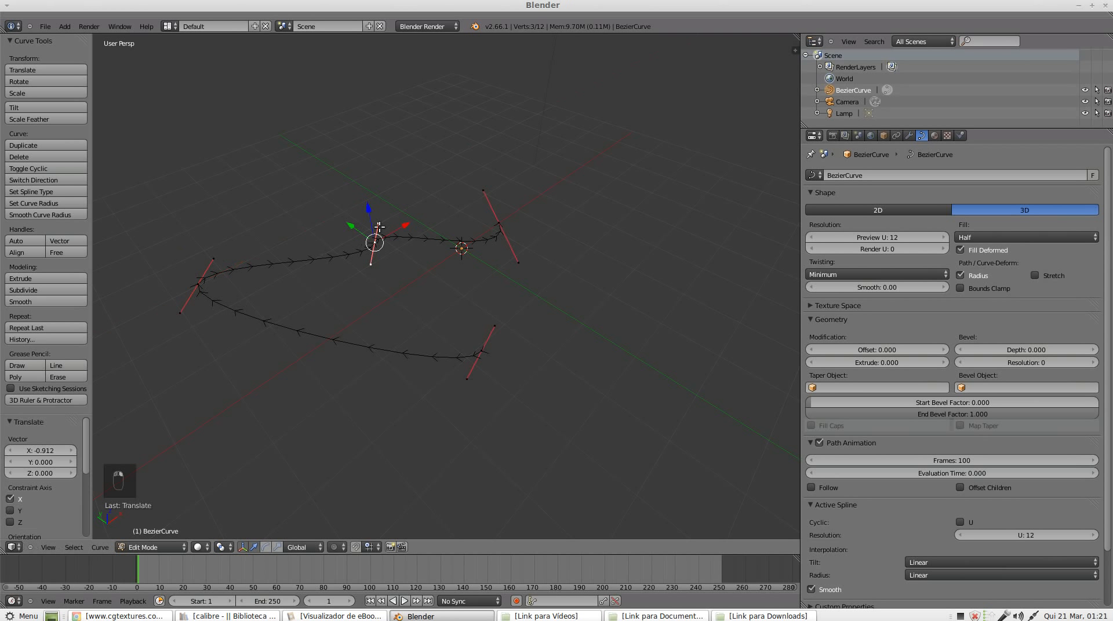
key(r)
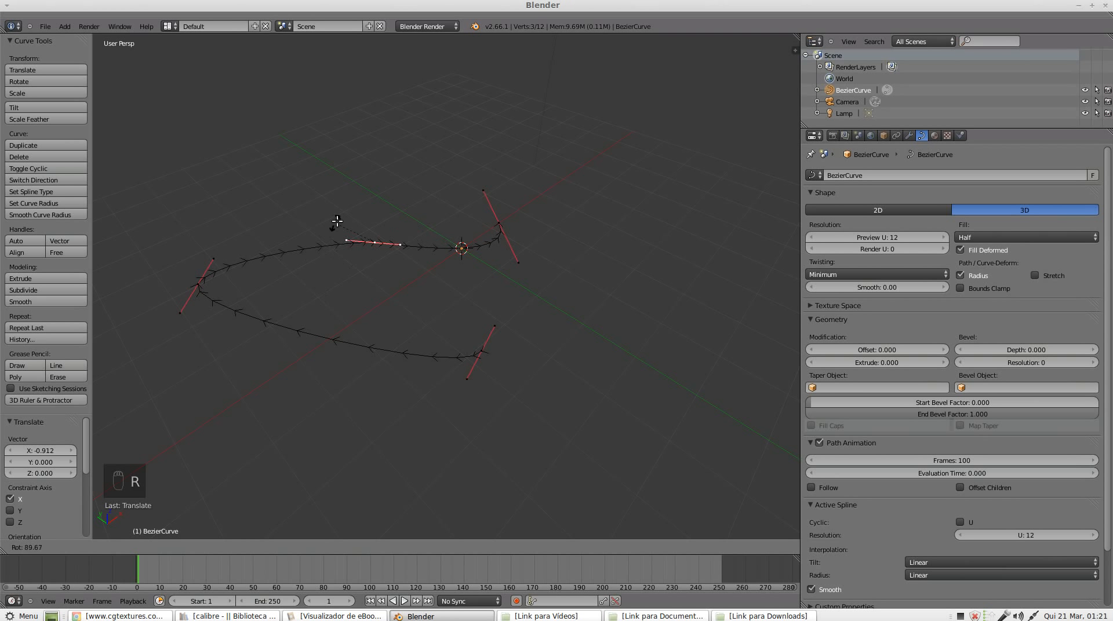
click(375, 235)
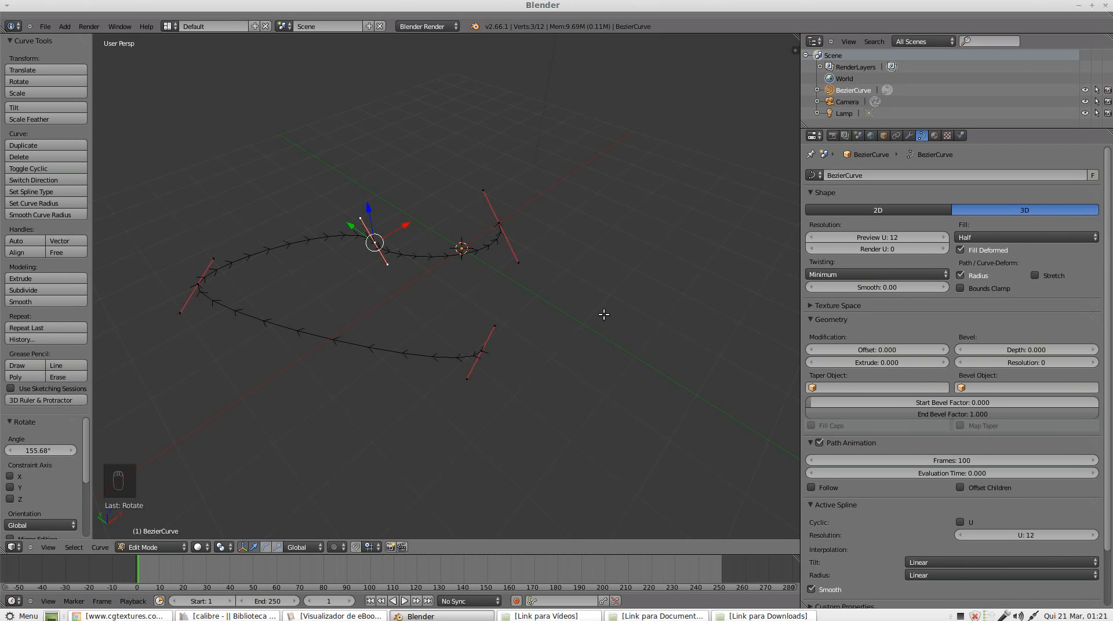
Step: Select all control points of the curve
key(a)
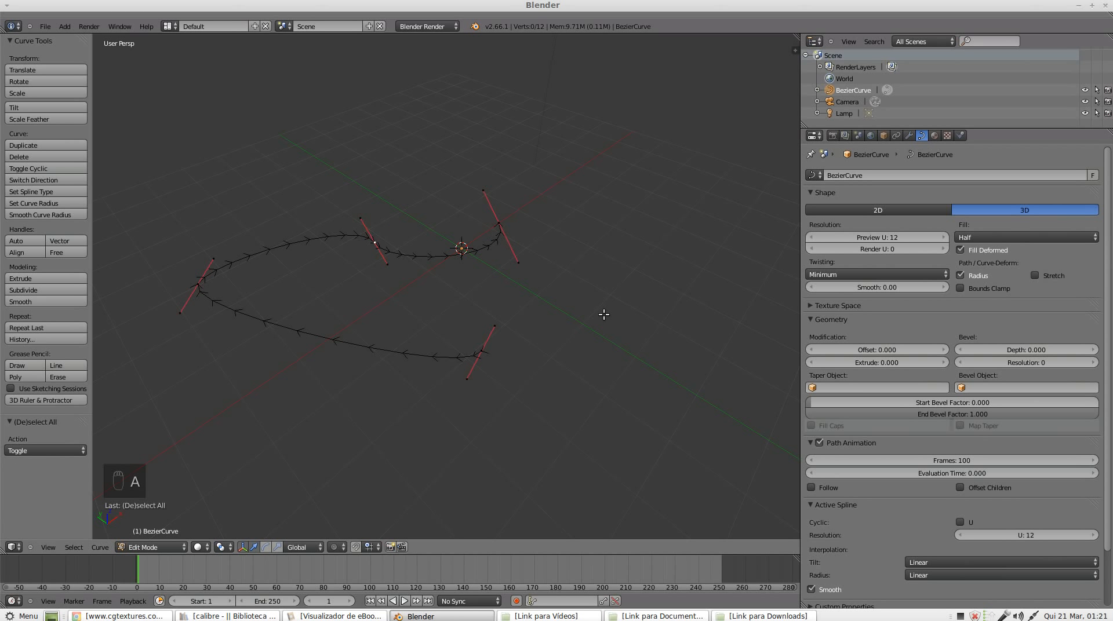
key(a)
key(a)
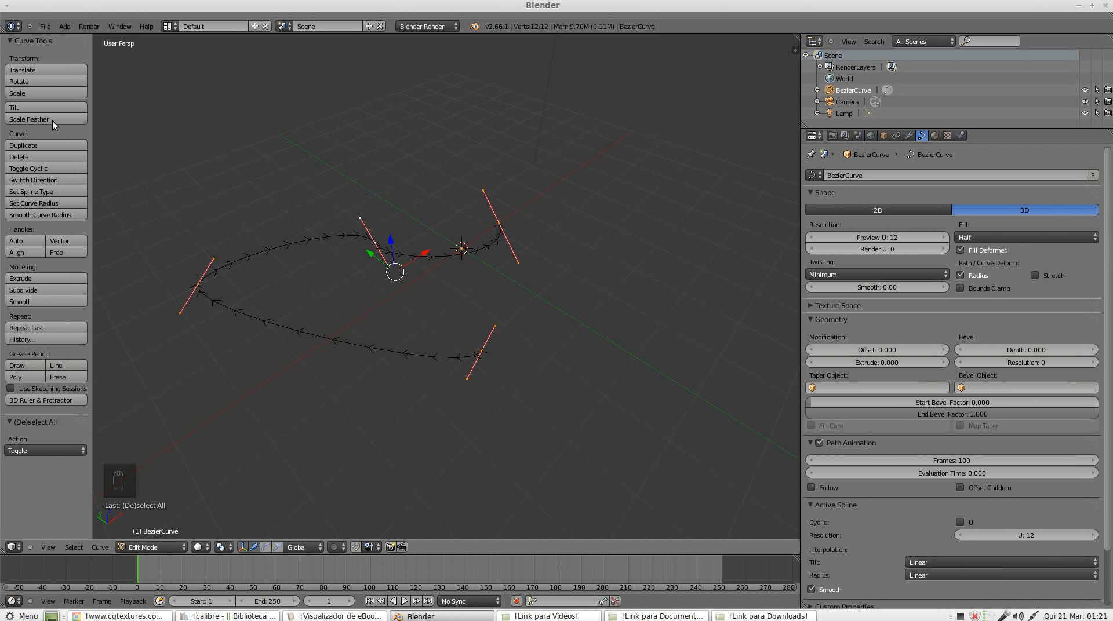
Step: Subdivide the whole curve with one cut and move the new control point of the lower segment about -1.043 along the X axis
click(34, 291)
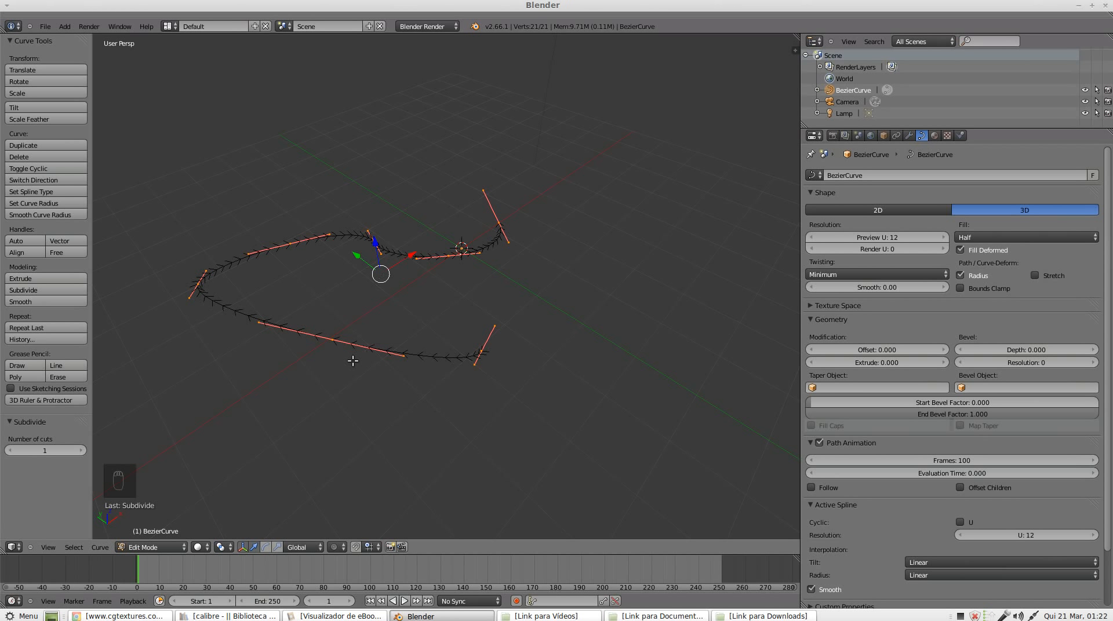
right_click(347, 323)
key(g)
key(x)
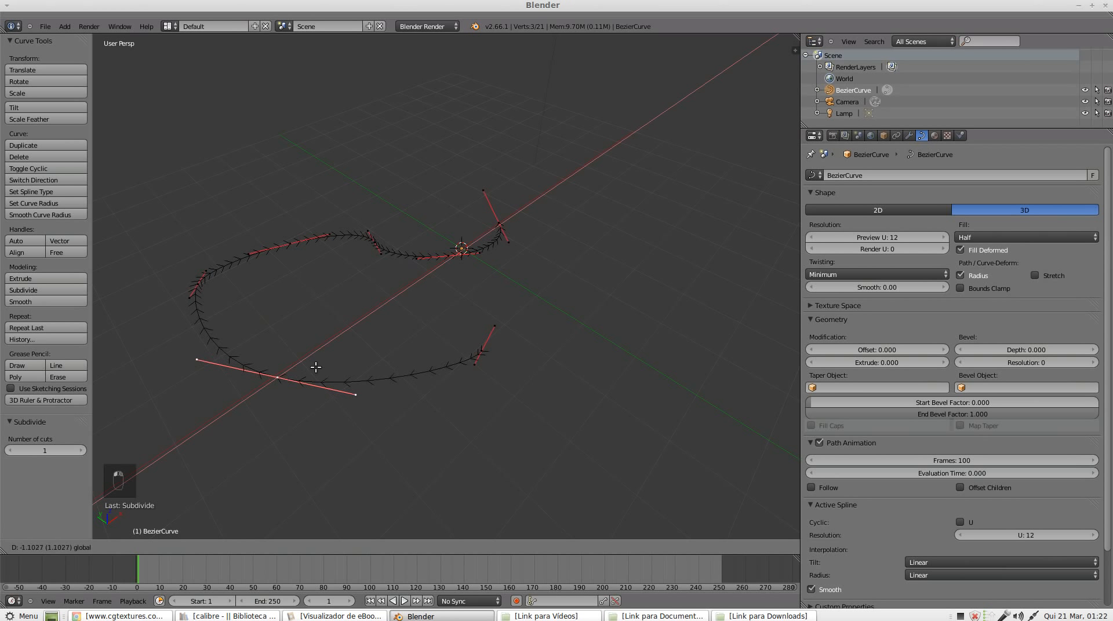
click(336, 380)
Step: Rotate the handles of the moved lower-segment control point about 45.6° around the global Z axis
key(r)
key(z)
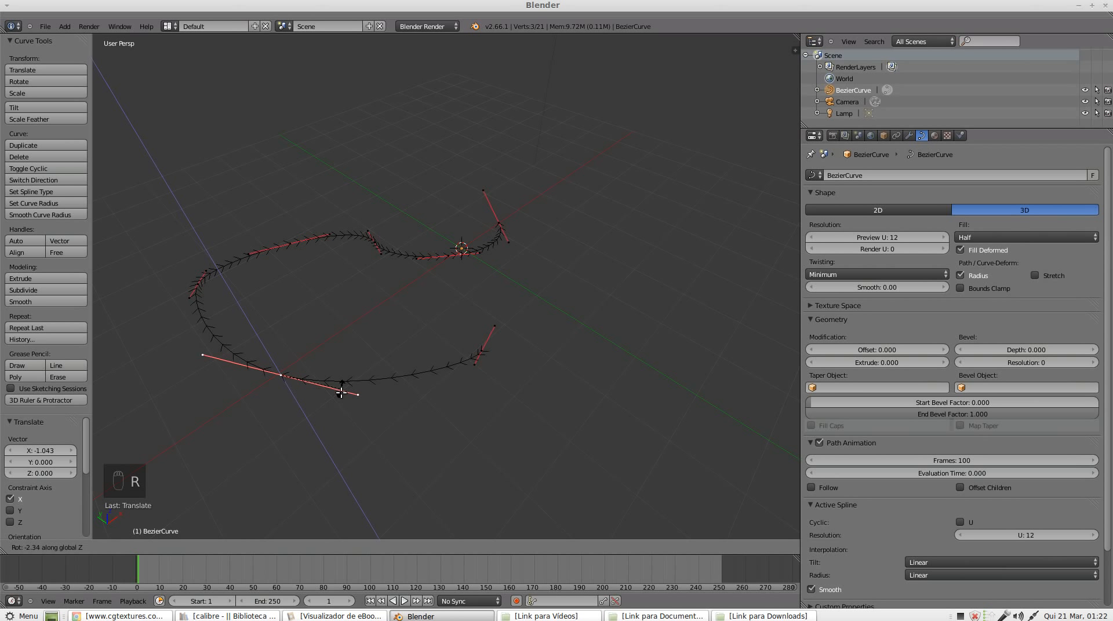
click(321, 346)
right_click(212, 285)
key(r)
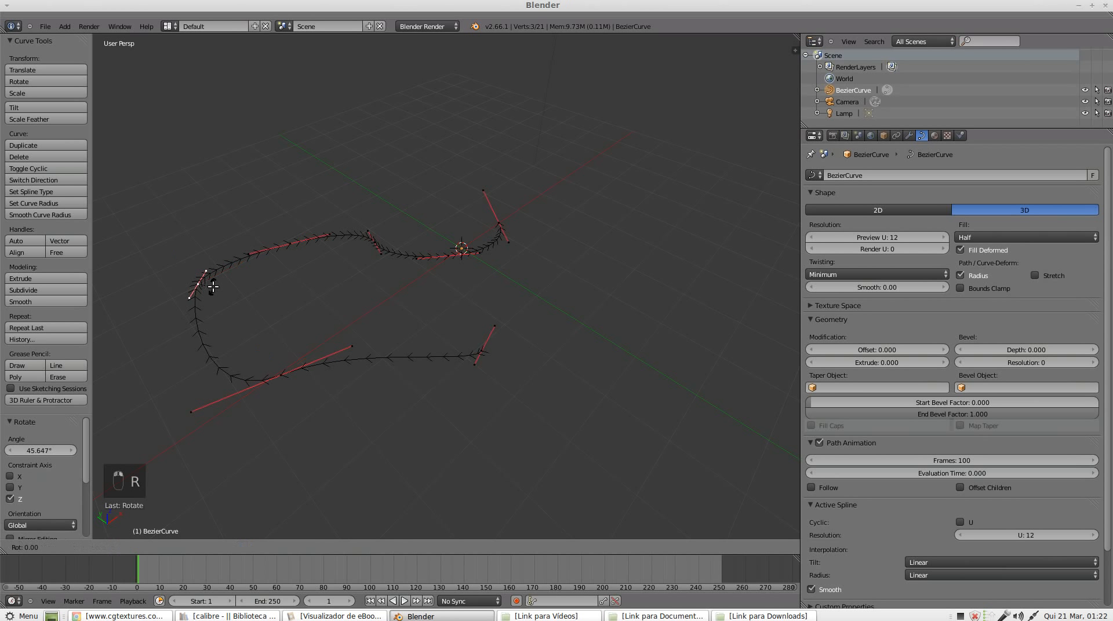
key(z)
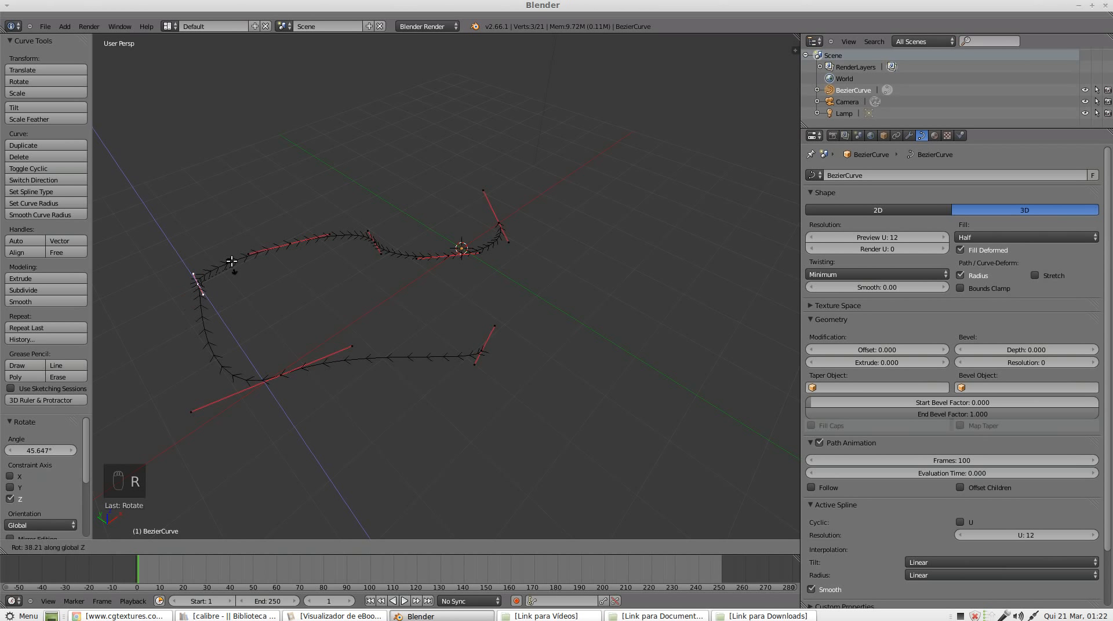
right_click(210, 294)
right_click(451, 256)
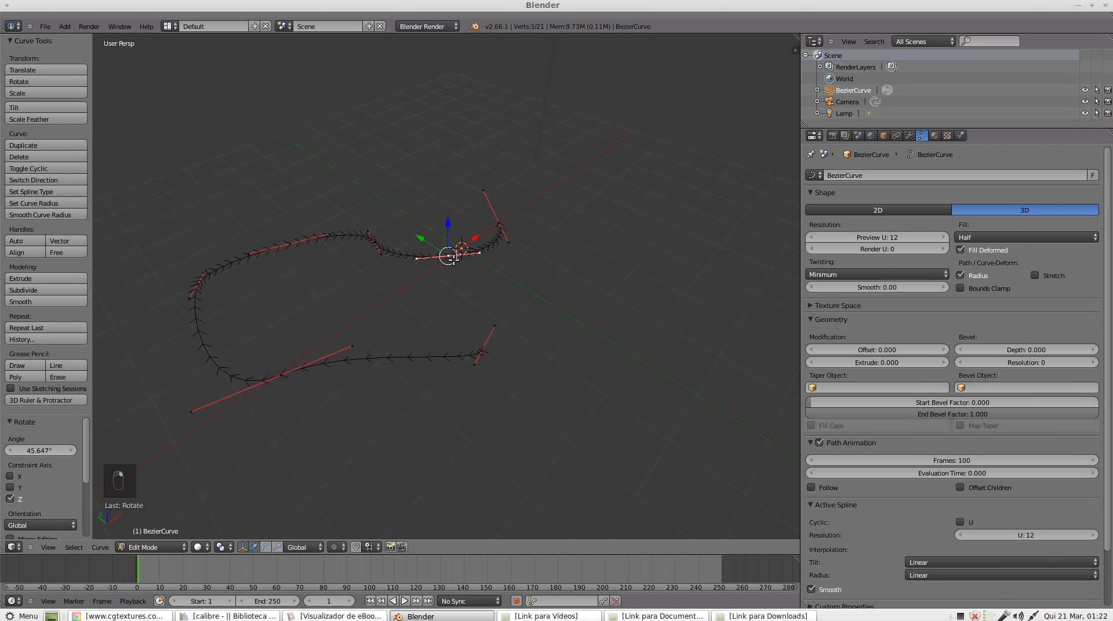
key(r)
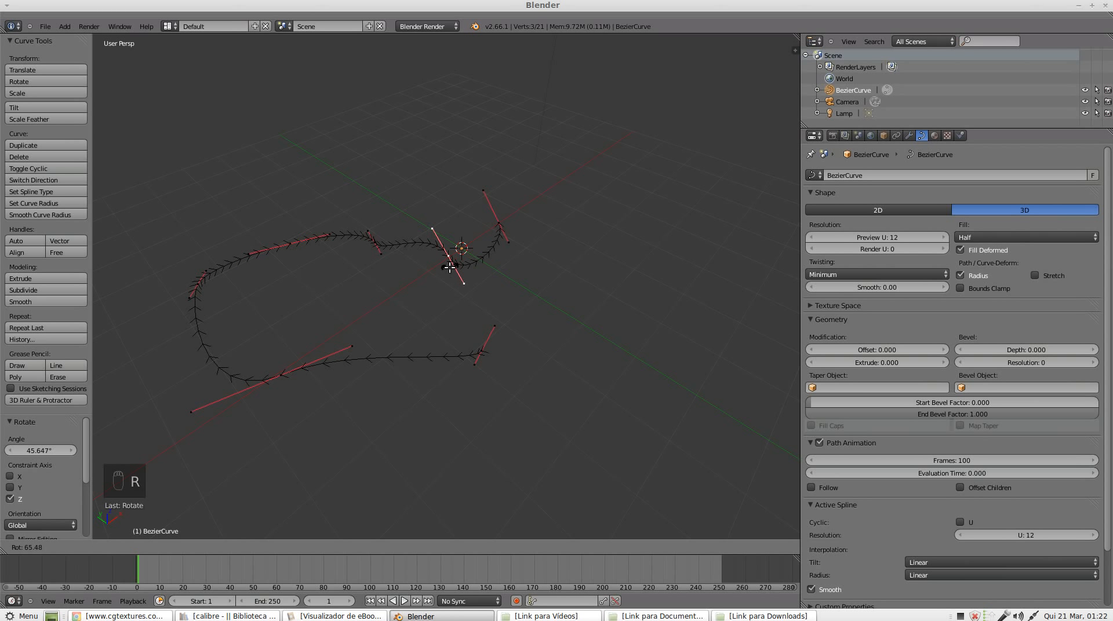
right_click(467, 271)
Step: Select all control points and subdivide every segment of the curve again with one cut
key(a)
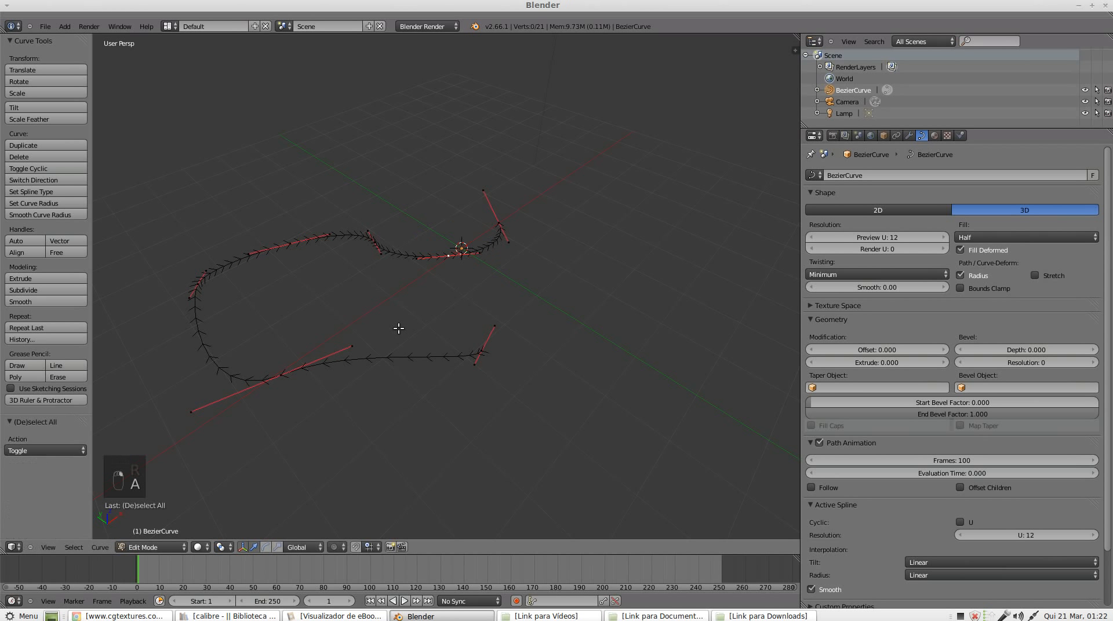
key(a)
key(a)
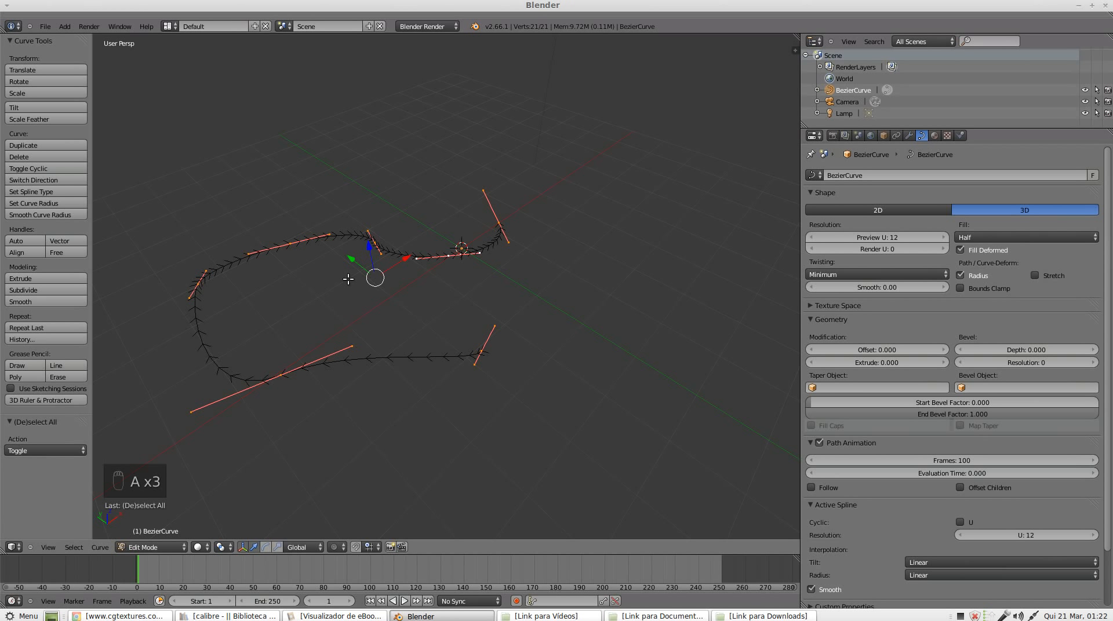
key(w)
key(w)
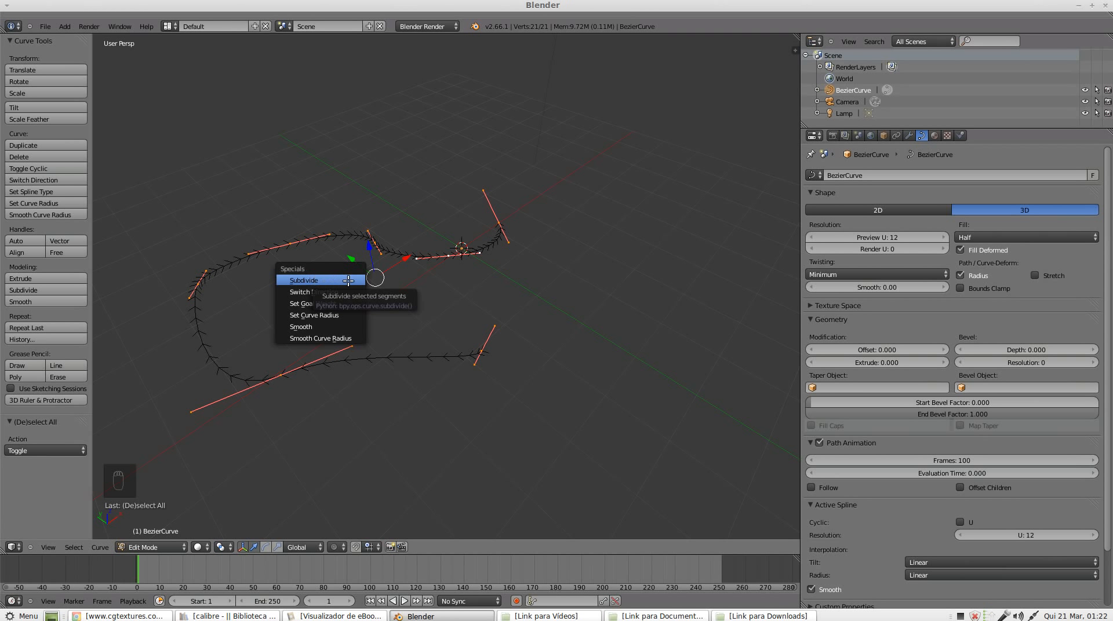
click(348, 281)
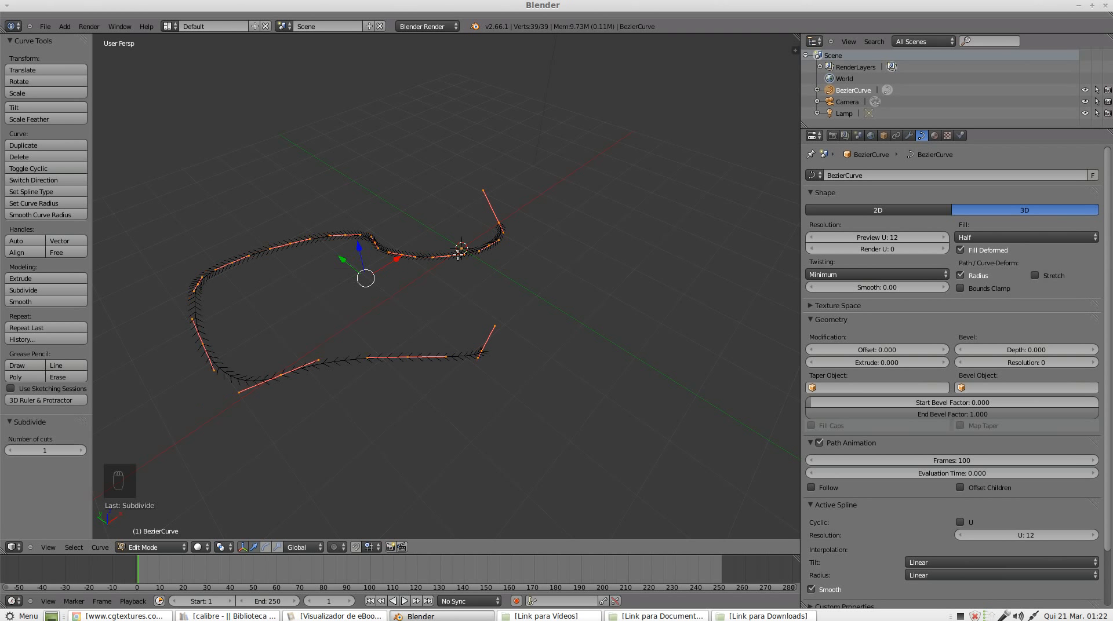
Step: Move the new control point just past the curve's left bend, on the upper branch, about -1.231 along the Y axis
right_click(230, 263)
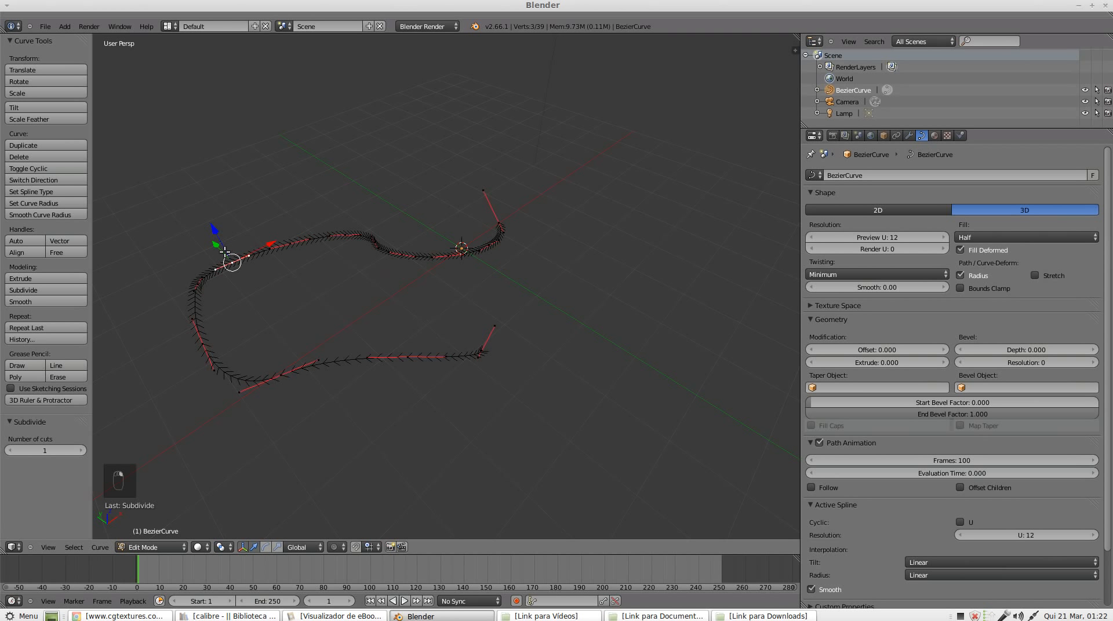
middle_drag(225, 252, 228, 308)
key(g)
key(y)
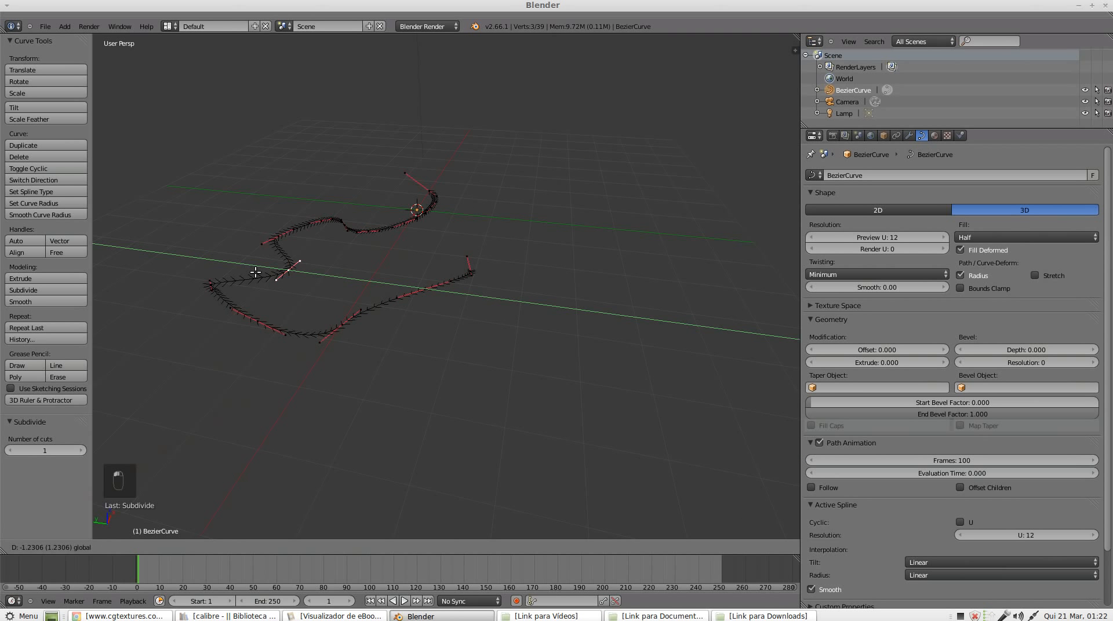
drag(256, 272, 255, 272)
Step: Move the inner handle of the control point midway along the lower branch about 1.075 along the Y axis
middle_drag(256, 272, 284, 287)
right_click(372, 358)
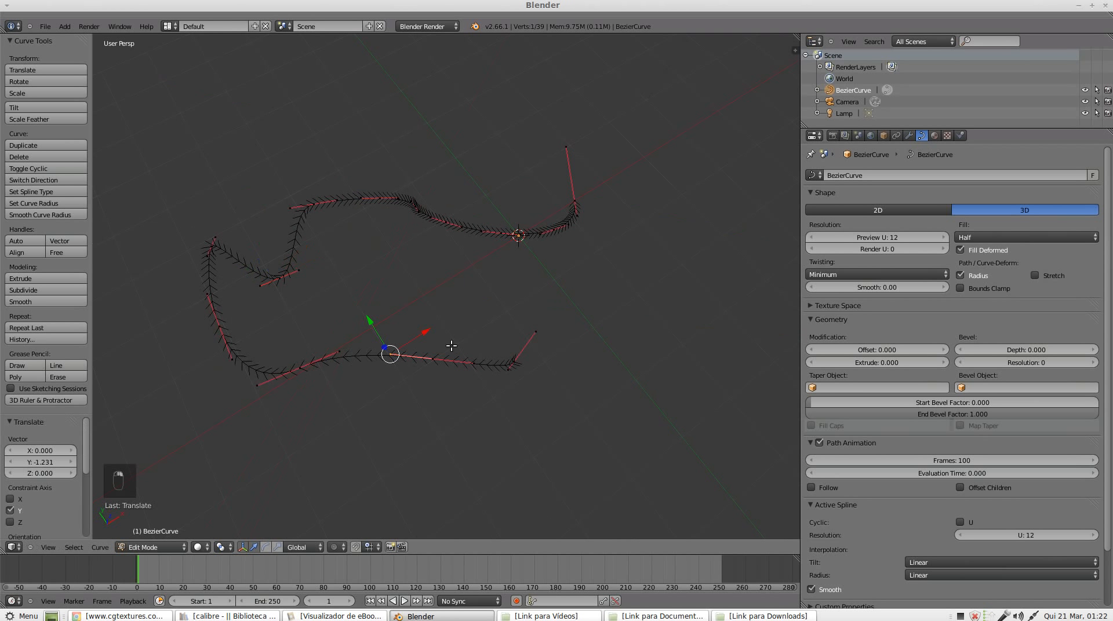
key(g)
key(y)
click(348, 268)
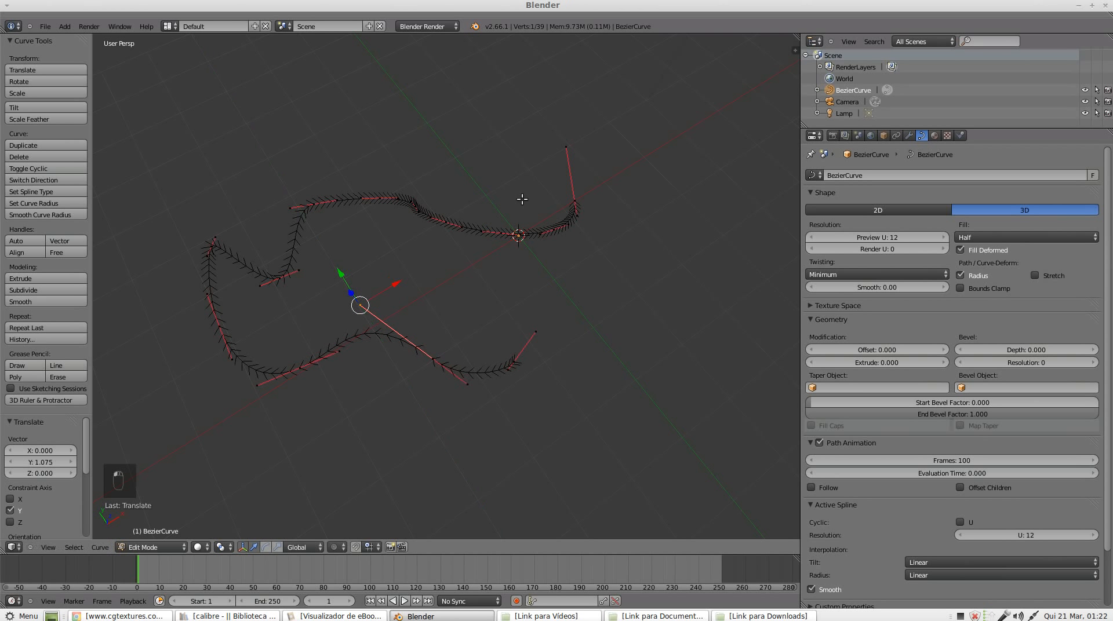
Step: On the upper branch, move a handle near the curve's origin about -1.798 and one near the end point about -1.062 along Y
right_click(519, 223)
click(501, 195)
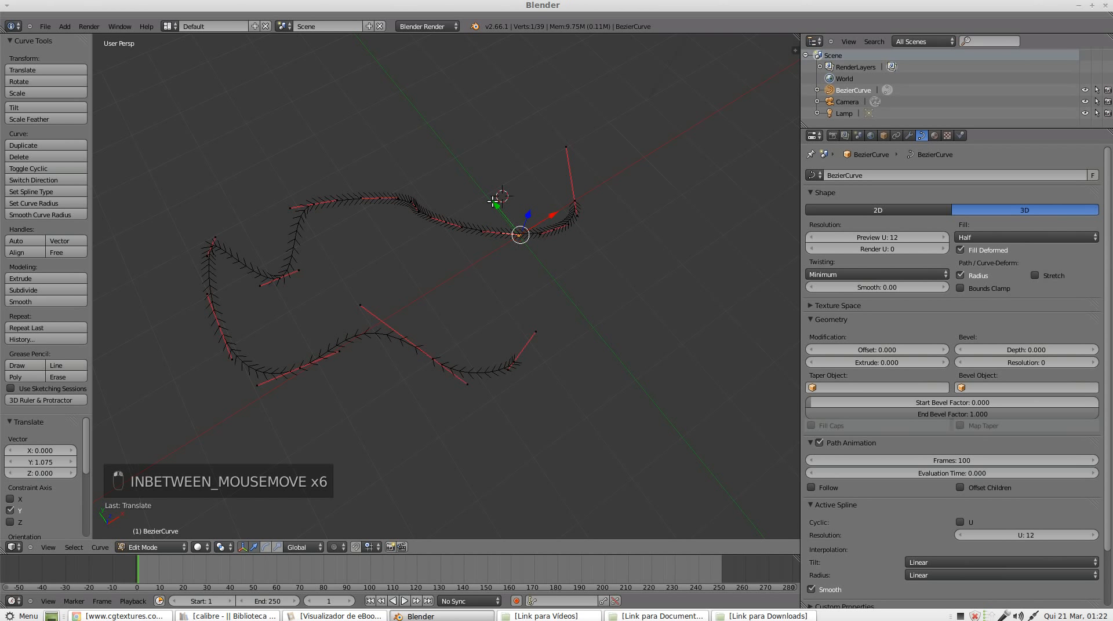
drag(493, 202, 551, 290)
right_click(564, 216)
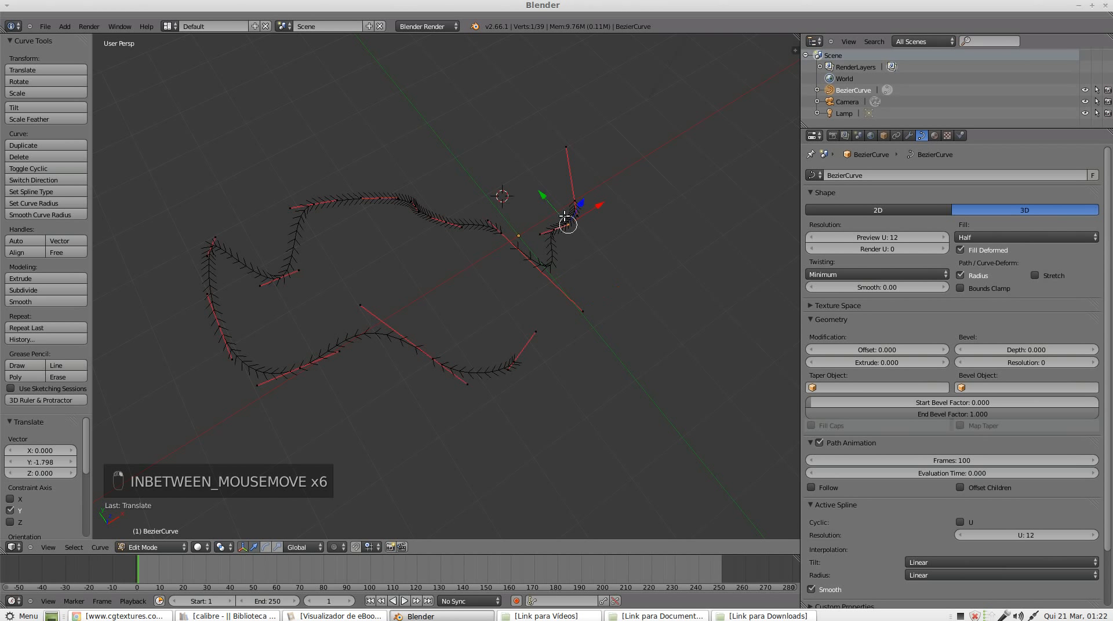
drag(562, 216, 600, 261)
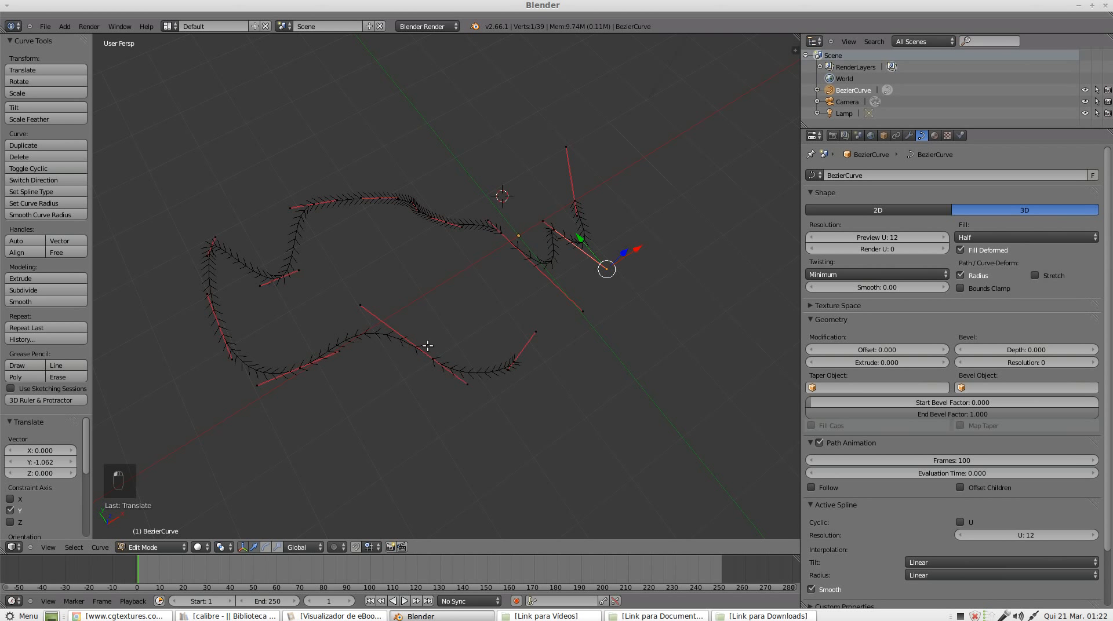
Step: Leave Edit Mode and delete the shaped Bezier curve from the scene
middle_drag(439, 363, 486, 292)
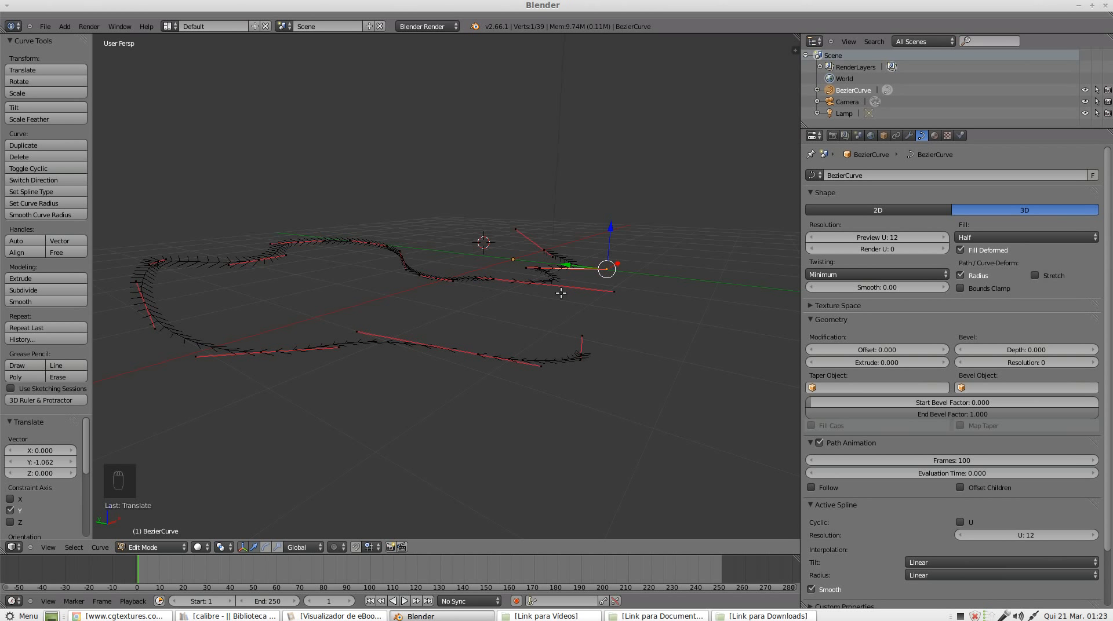
scroll(482, 256, down, 2)
middle_drag(471, 265, 464, 293)
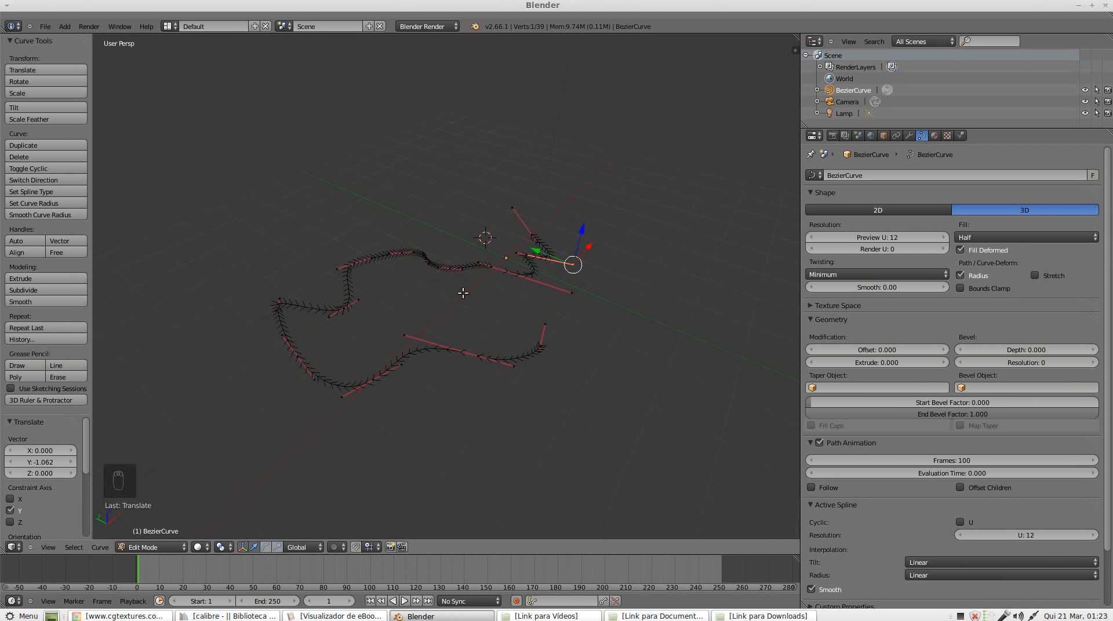
key(Tab)
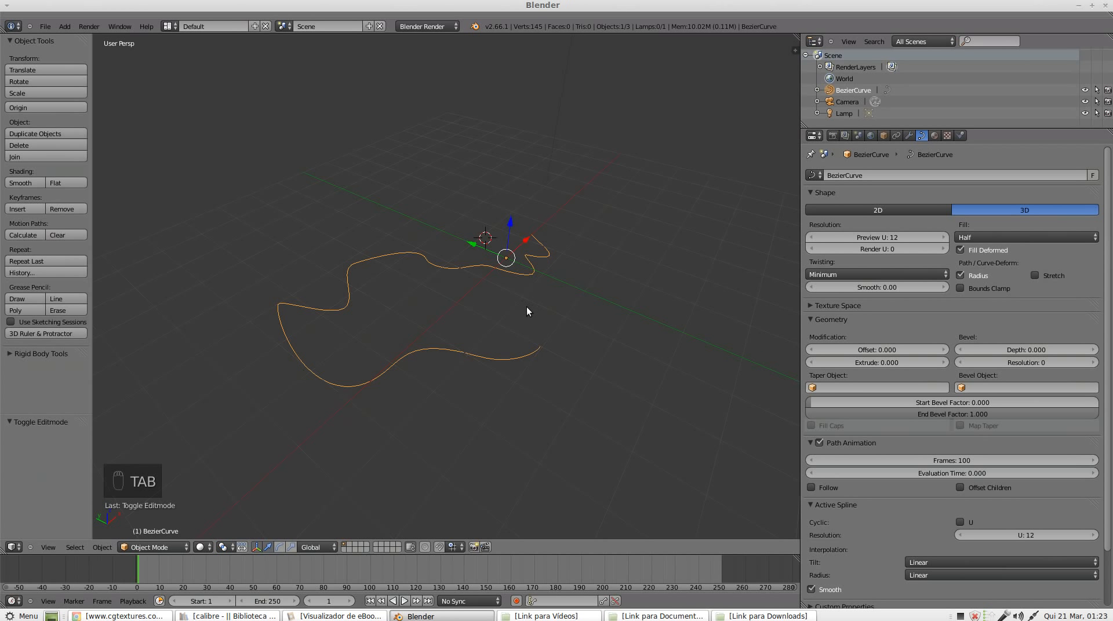
key(Delete)
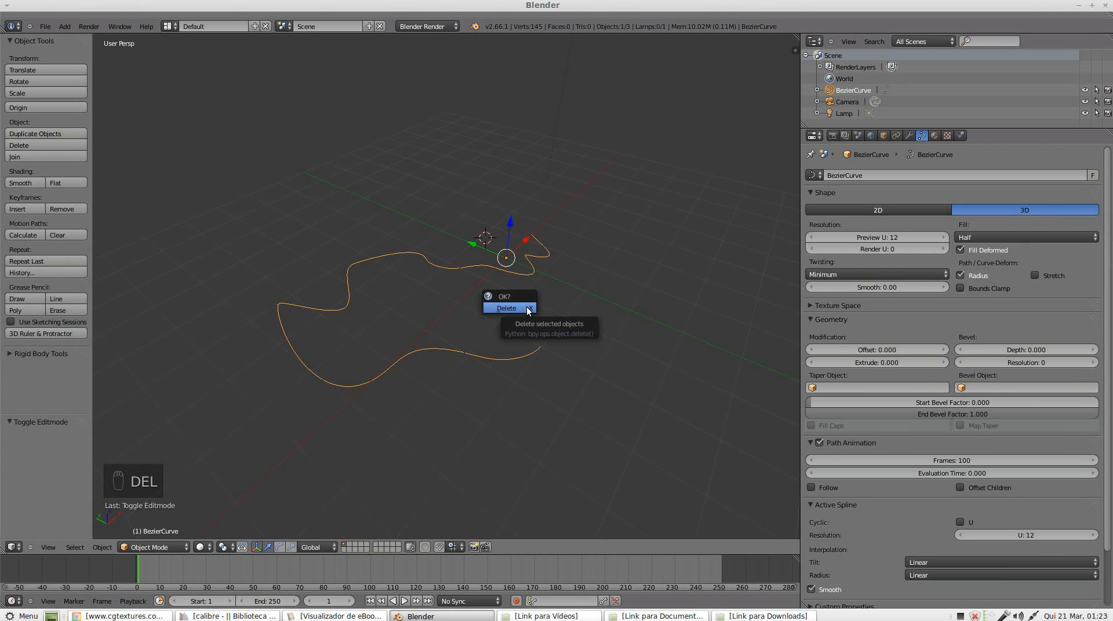
click(506, 308)
Step: Add a new Bezier curve at the 3D cursor and enter Edit Mode on it
key(shift+a)
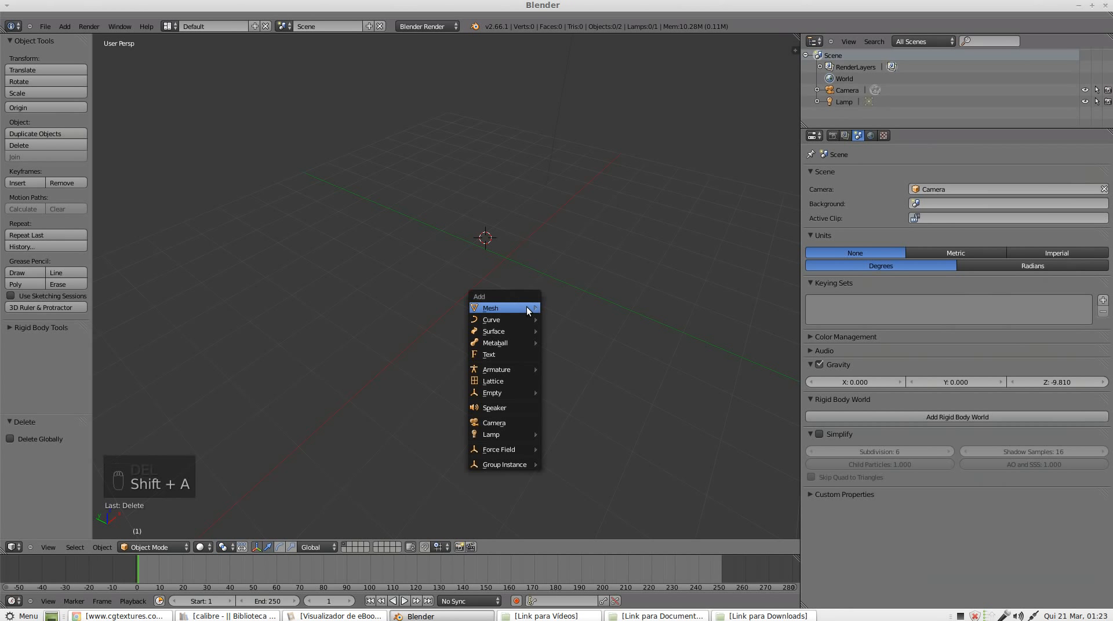
mouse_move(509, 319)
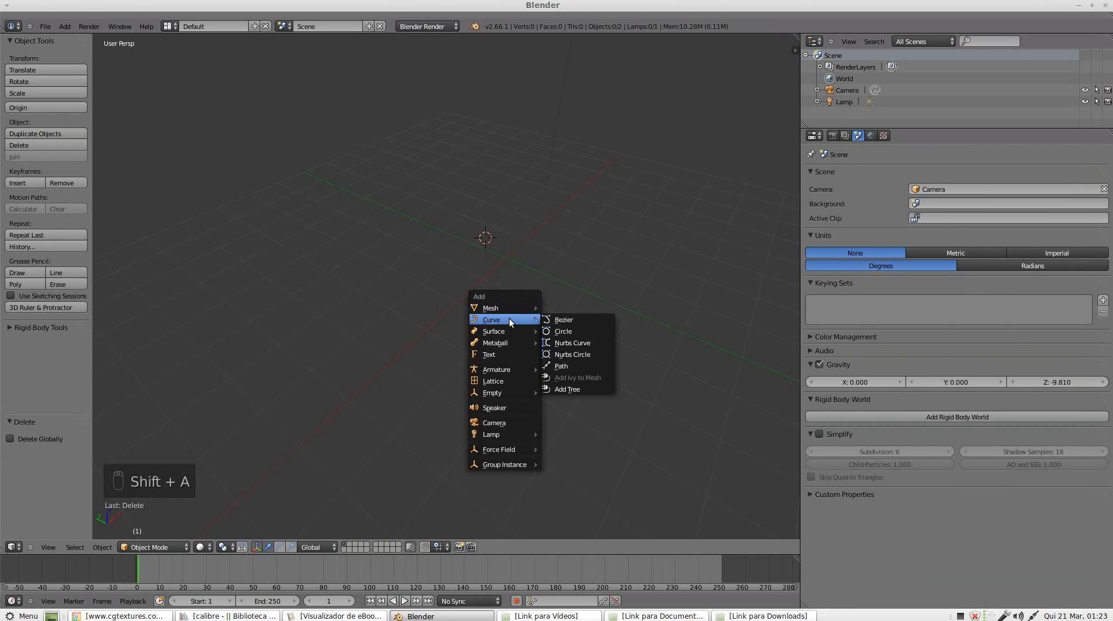
click(590, 318)
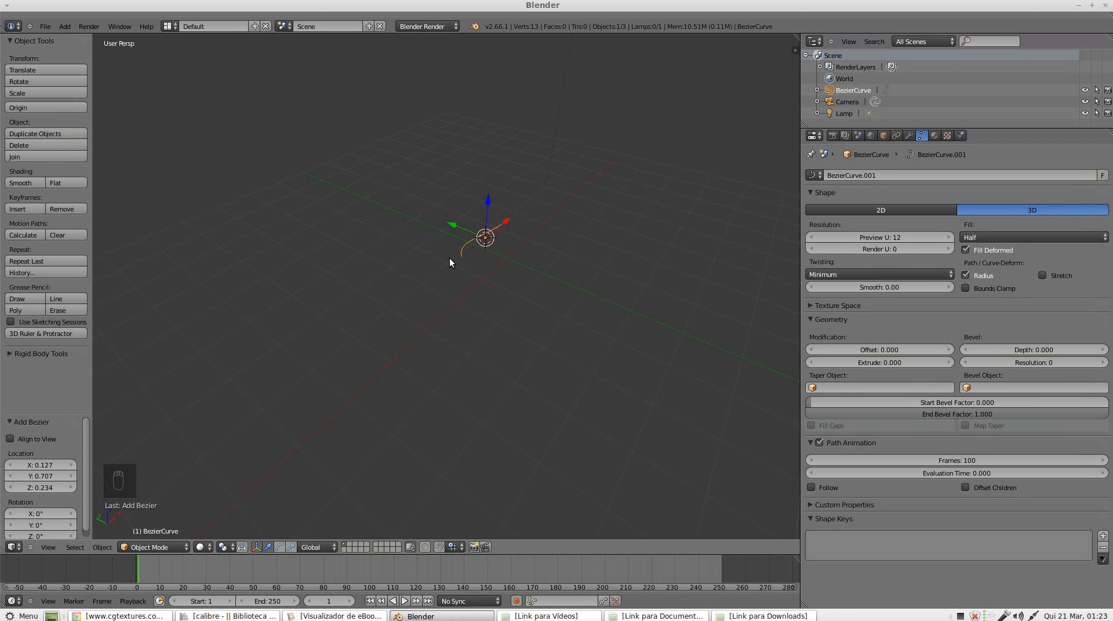
scroll(462, 242, up, 2)
middle_drag(518, 236, 531, 301)
key(Tab)
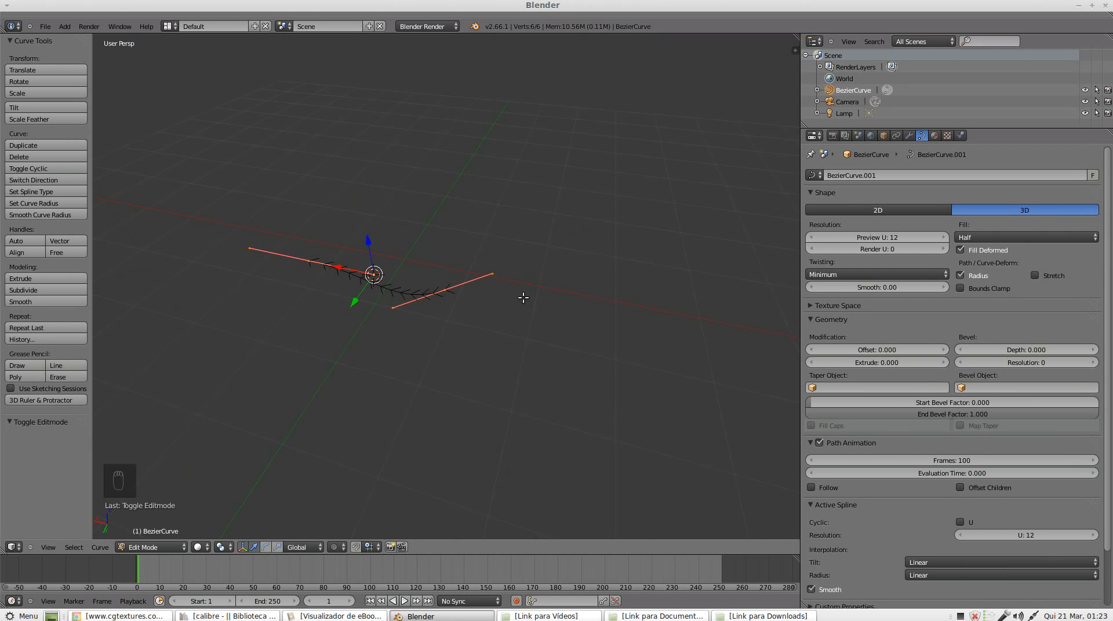
Step: Extrude the end control point farthest from the 3D cursor by about X -0.852, Y 0.513, Z -0.849
right_click(446, 297)
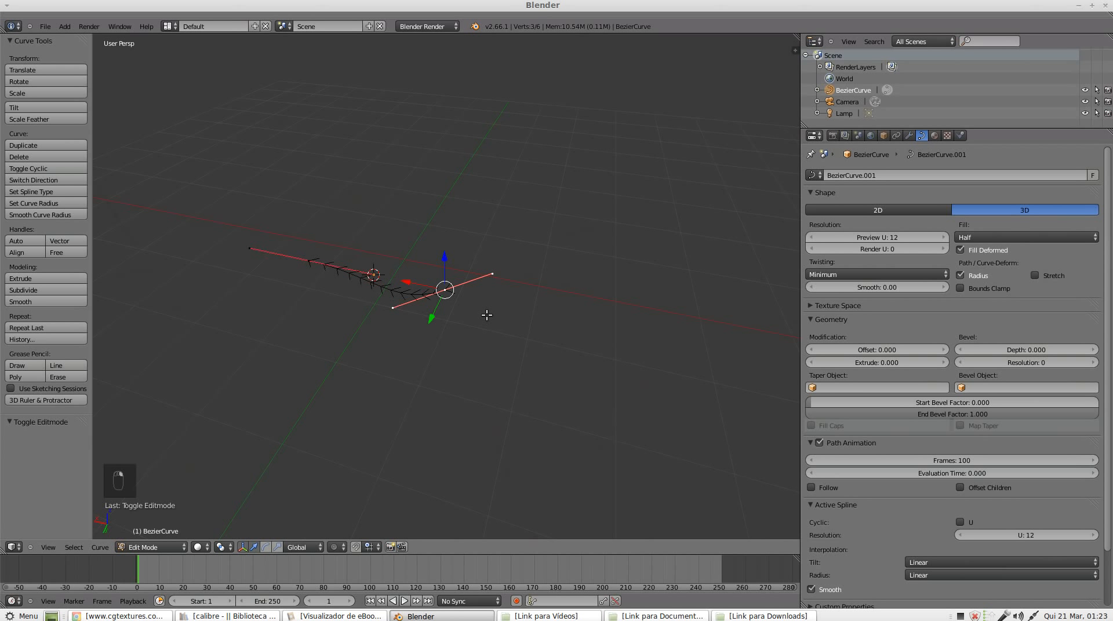
key(e)
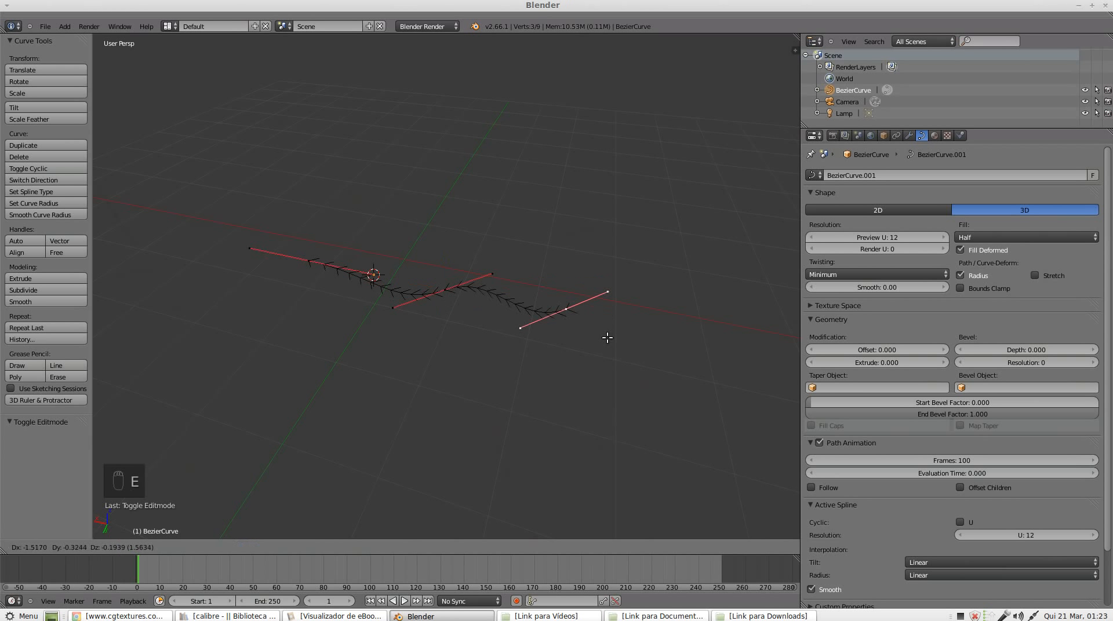
click(540, 401)
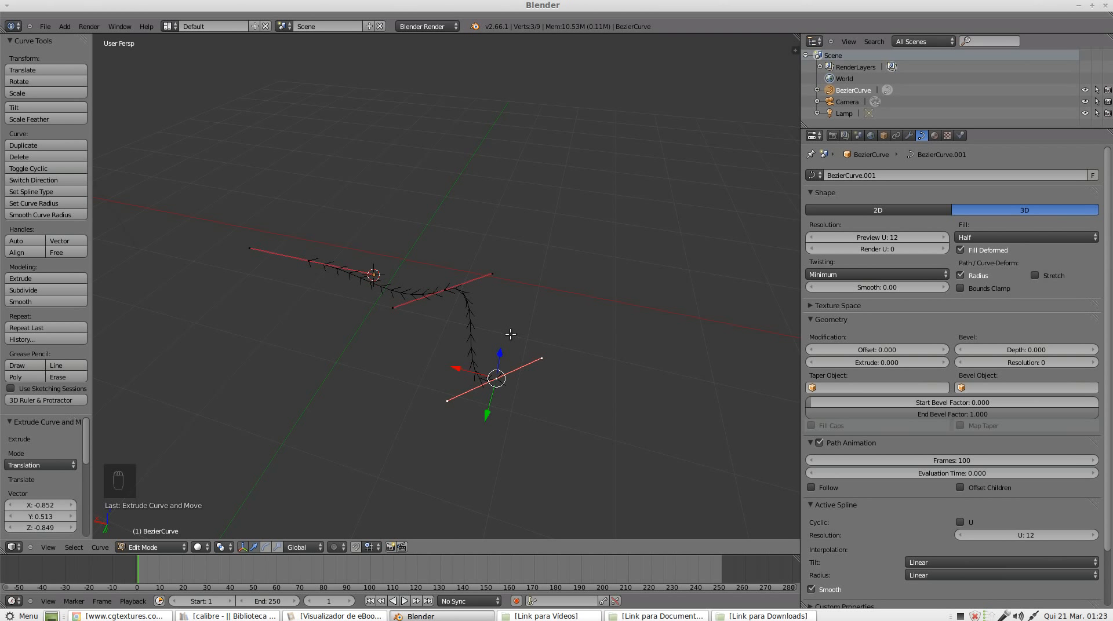
Step: Extrude another control point from the new end in the negative Y direction, and move it back about 1.366 along Y
key(e)
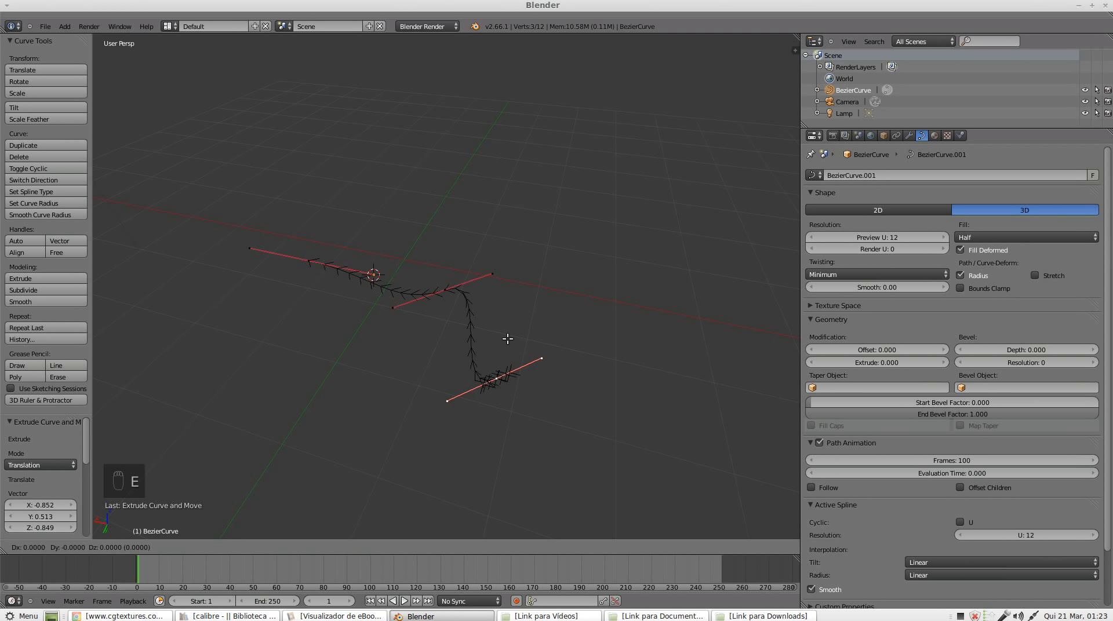
key(y)
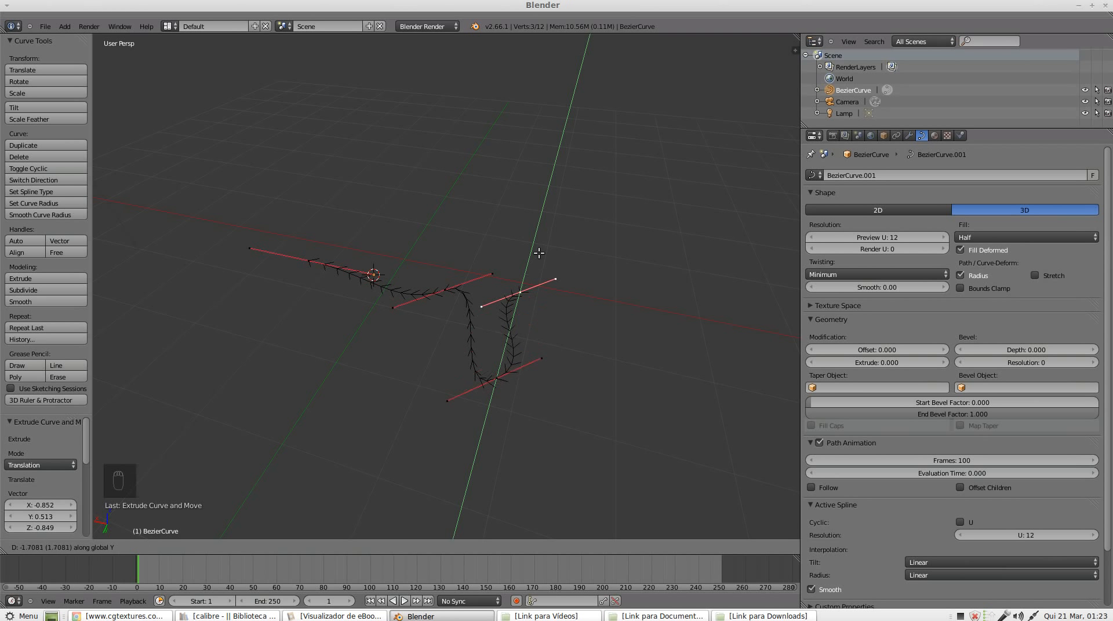
click(545, 235)
drag(502, 262, 358, 307)
Step: Move the last extruded control point along the Z axis by about 1.746, -1.009 and 0.452 in turn
mouse_move(315, 346)
middle_down()
mouse_move(442, 427)
mouse_move(494, 412)
mouse_move(343, 388)
mouse_move(317, 345)
middle_up()
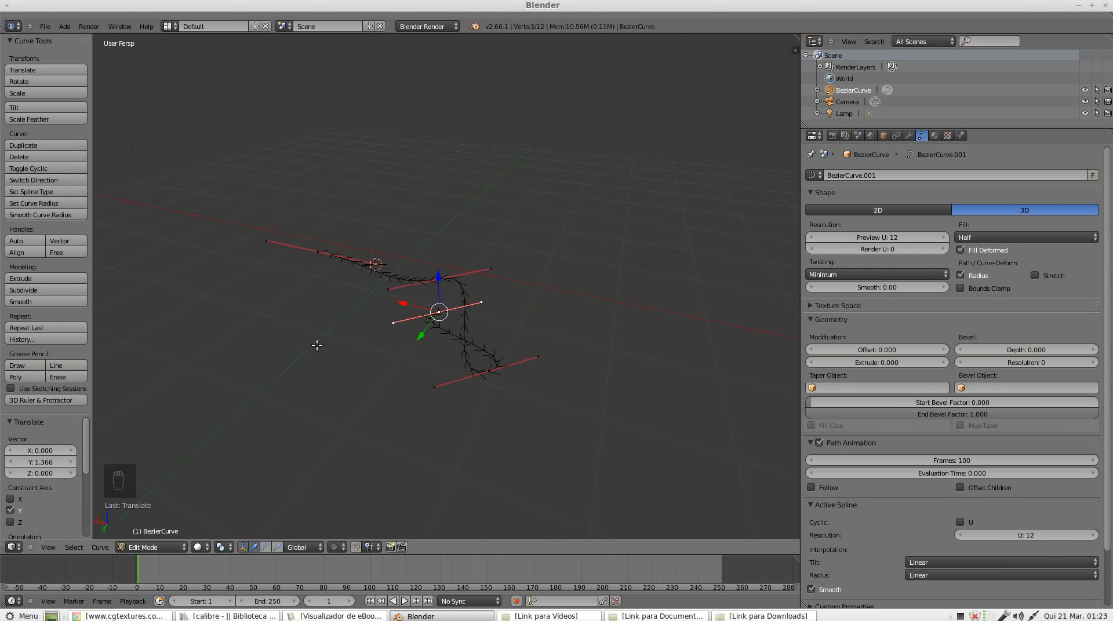
drag(439, 276, 377, 162)
middle_drag(377, 162, 565, 237)
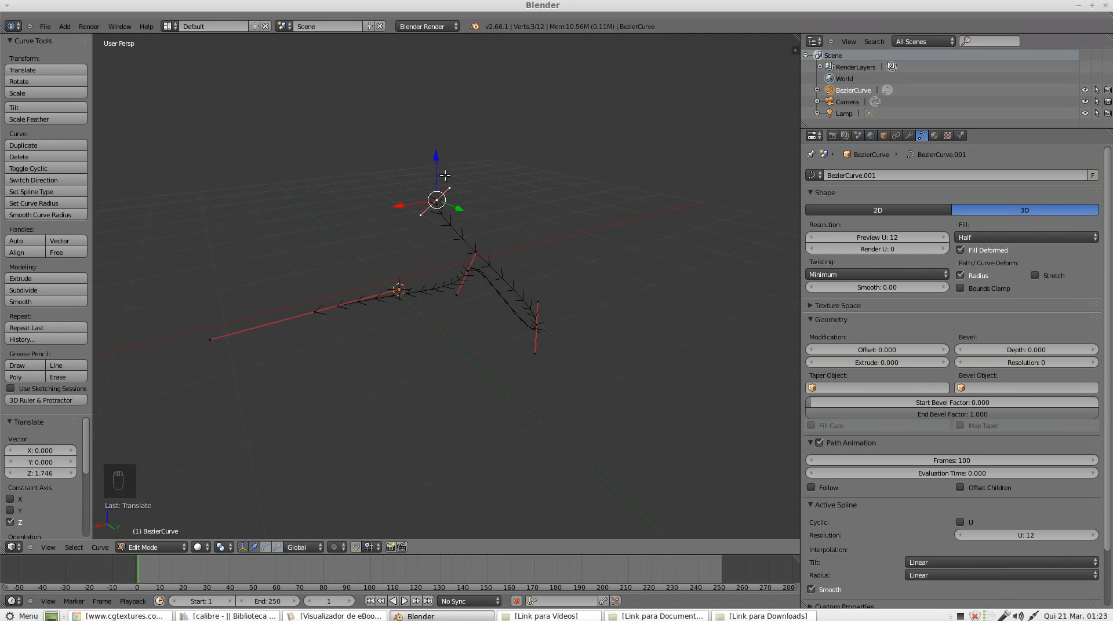
drag(440, 161, 415, 229)
middle_drag(415, 230, 477, 270)
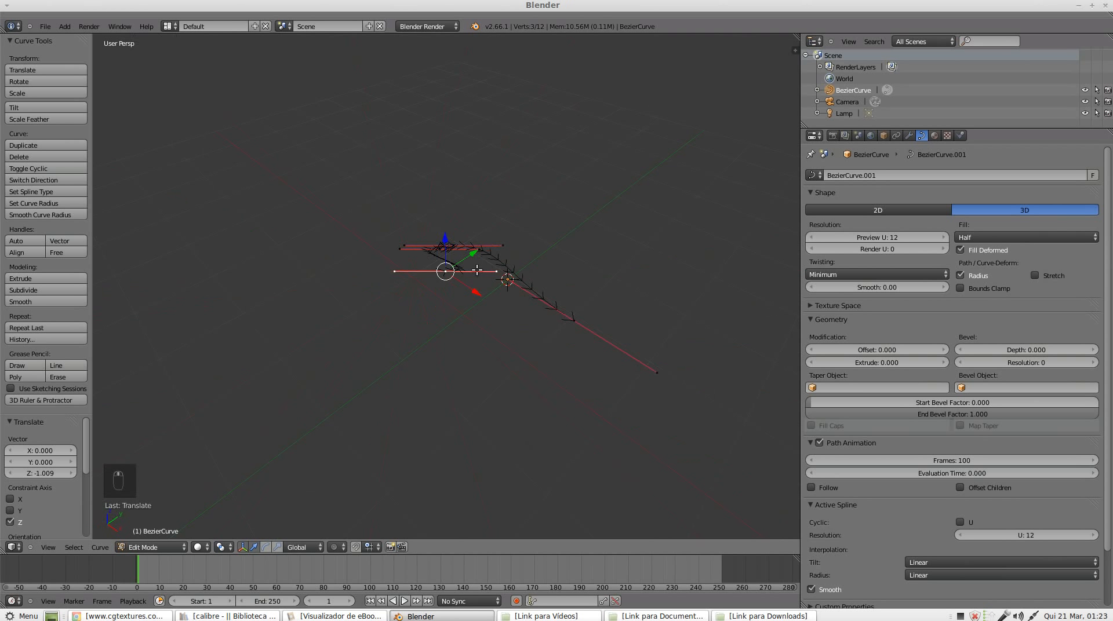
drag(447, 243, 481, 218)
middle_drag(481, 218, 470, 332)
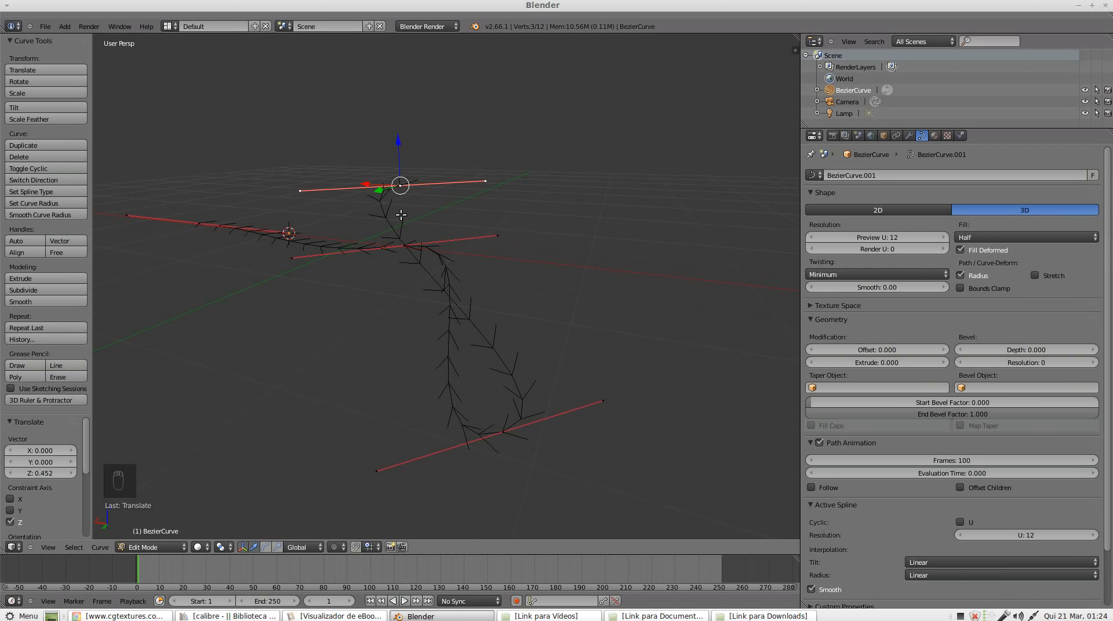
Step: Select all the control points of the curve and set their handle type to Automatic
scroll(439, 293, down, 5)
scroll(449, 316, up, 4)
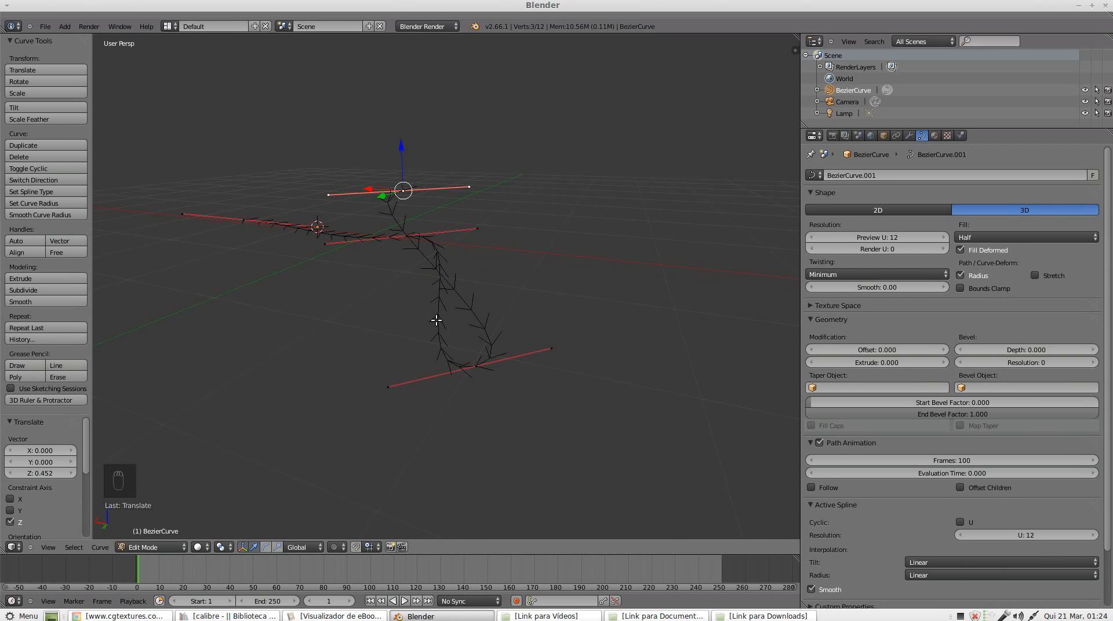
key(a)
key(a)
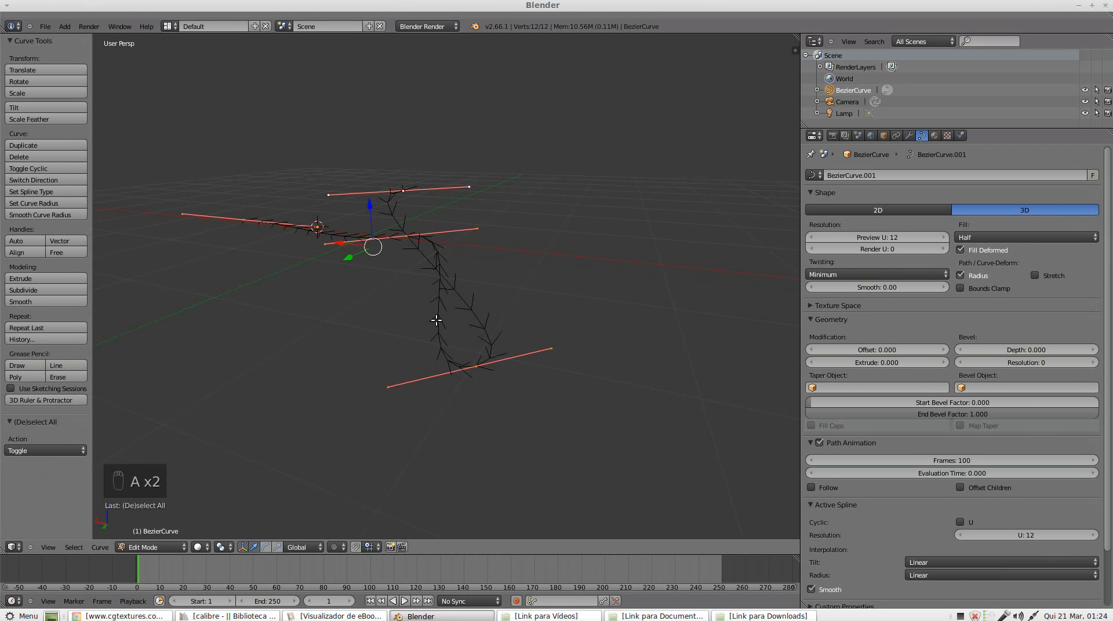
key(v)
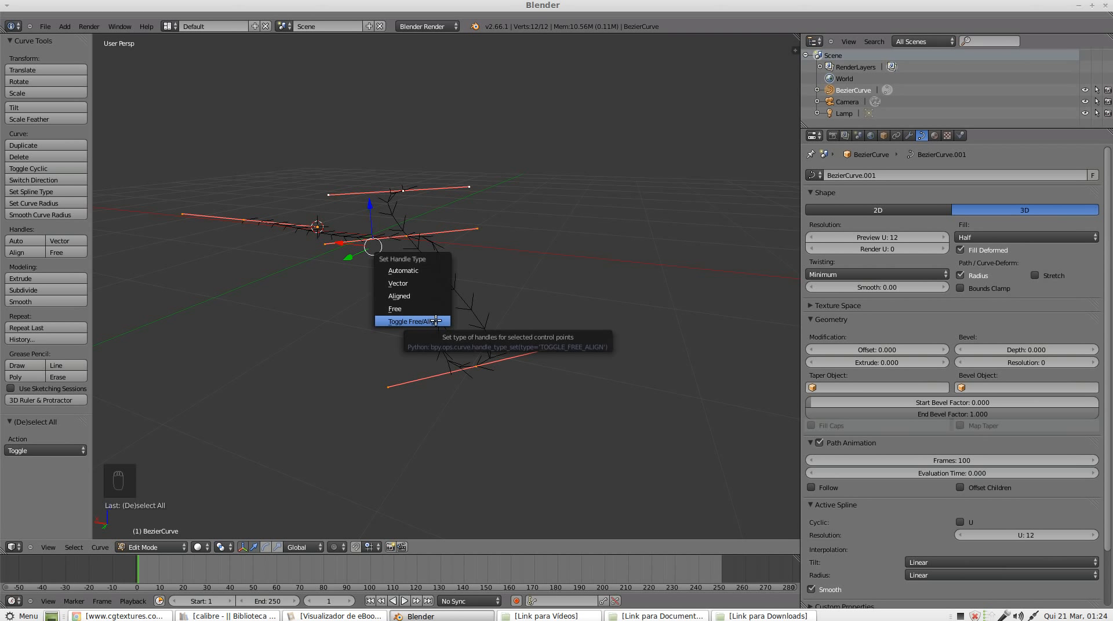
click(444, 271)
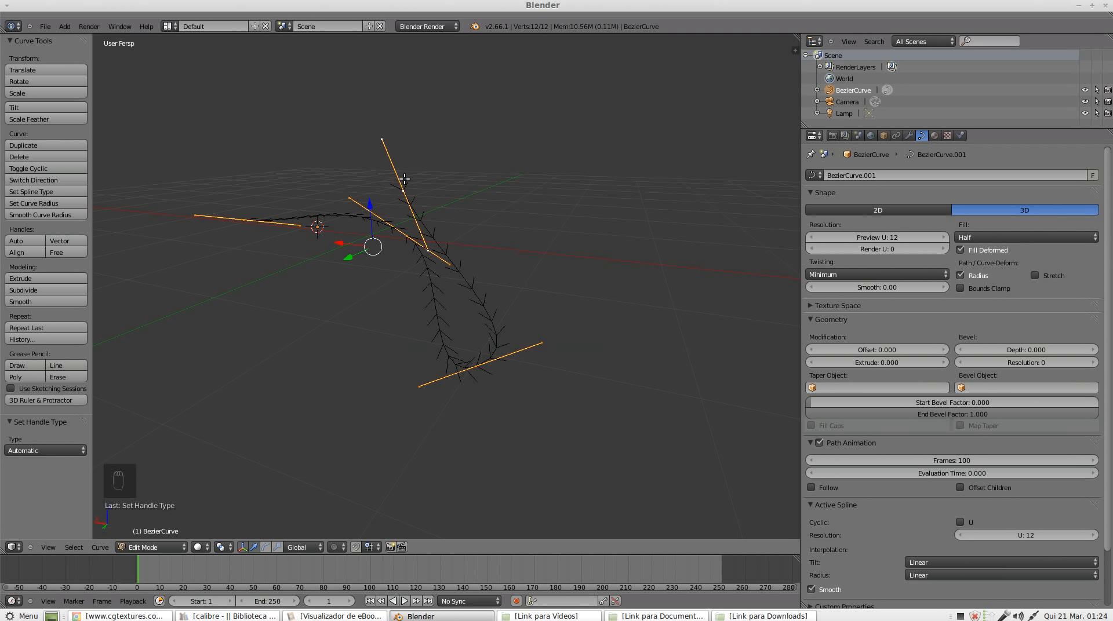
scroll(454, 157, down, 2)
scroll(369, 207, up, 6)
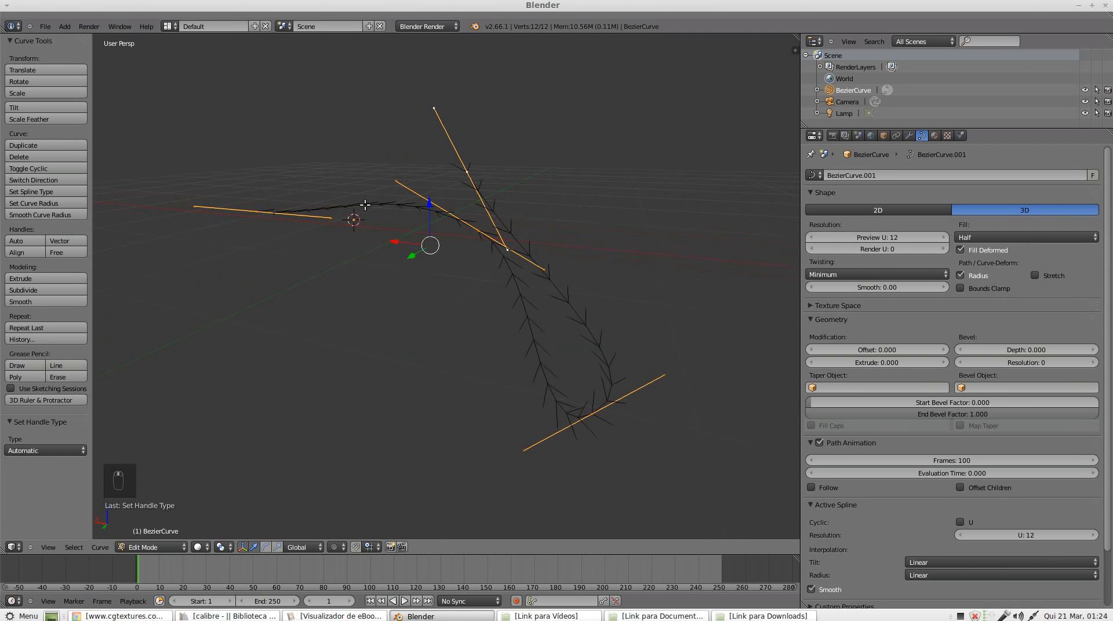
middle_drag(638, 310, 551, 277)
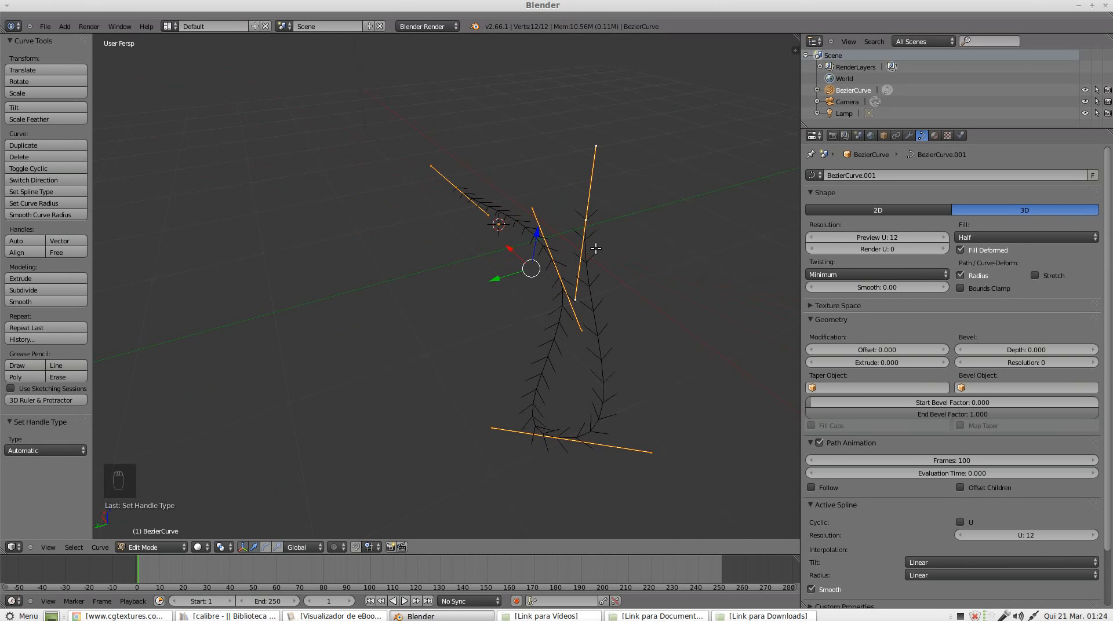
Step: Move the last extruded control point about 0.335 along the Y axis
right_click(586, 220)
key(g)
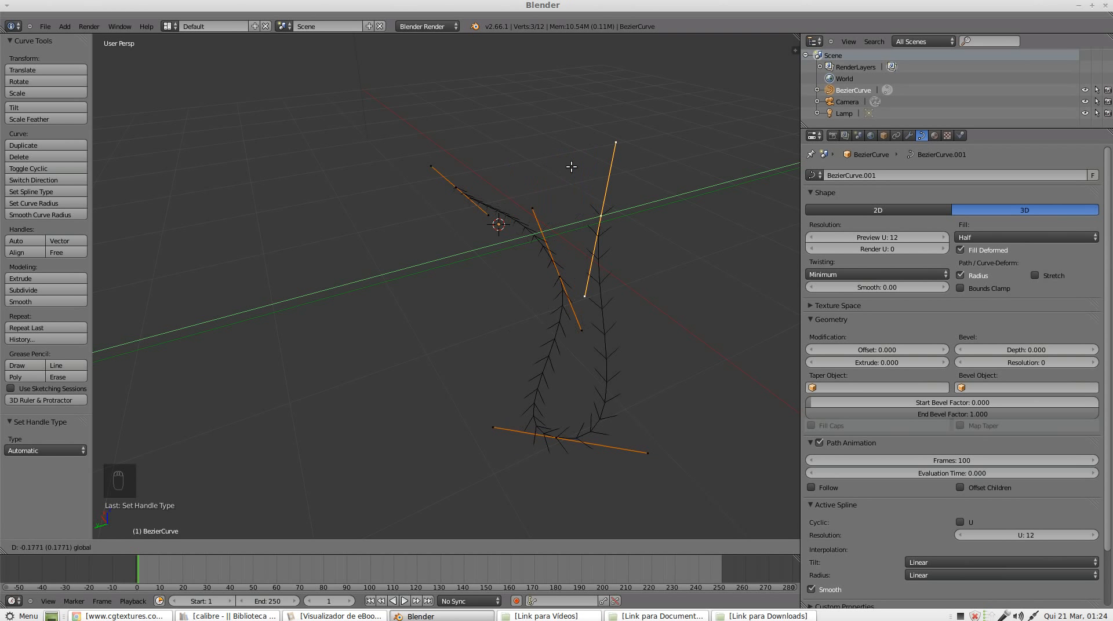
click(513, 168)
middle_drag(537, 261, 584, 303)
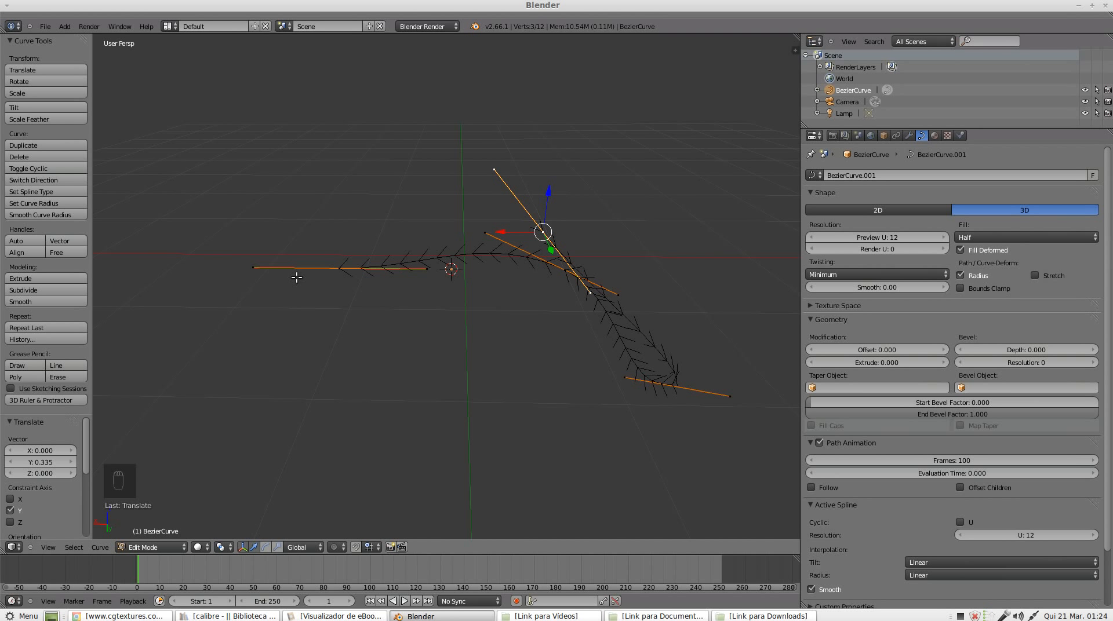
Step: Select the curve's lowest control point and shift it about -0.003 along the X axis
middle_drag(665, 301, 585, 265)
right_click(441, 365)
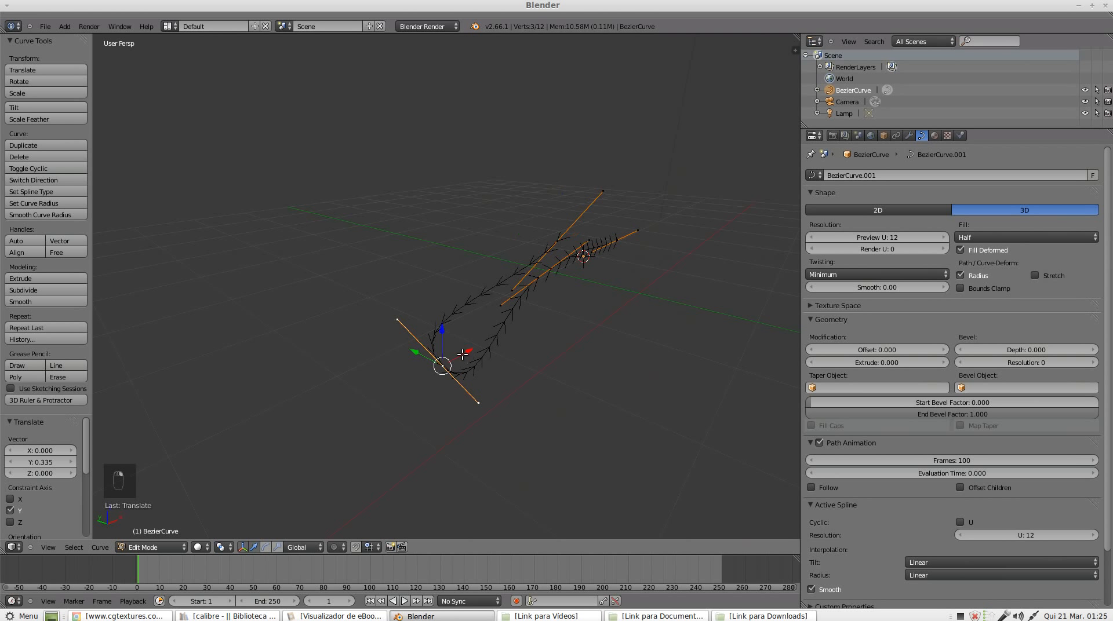
key(g)
key(x)
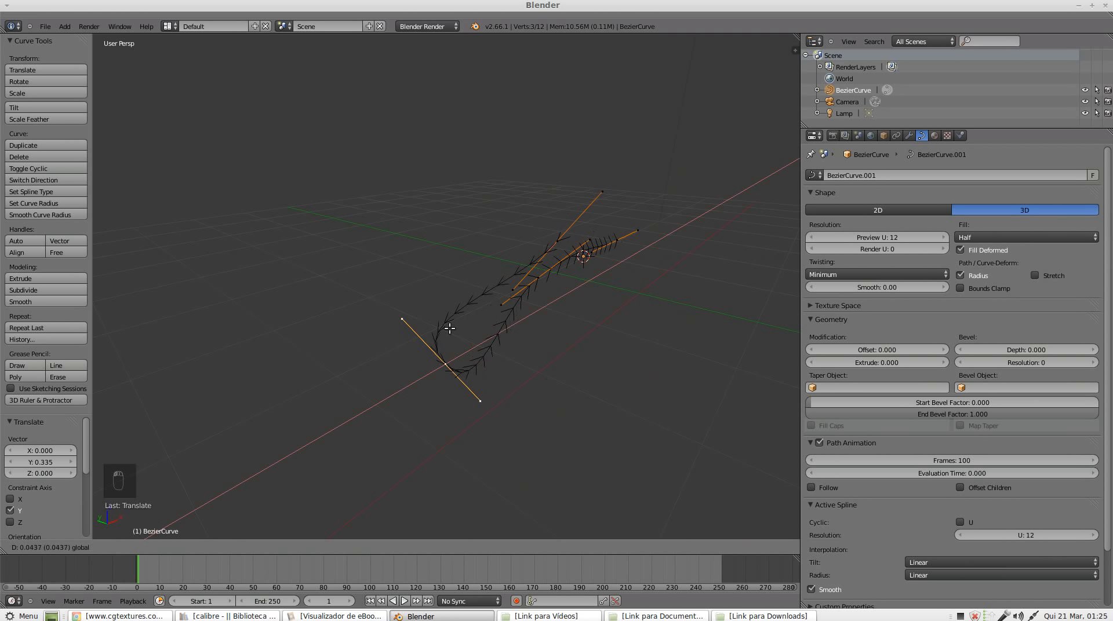
click(445, 326)
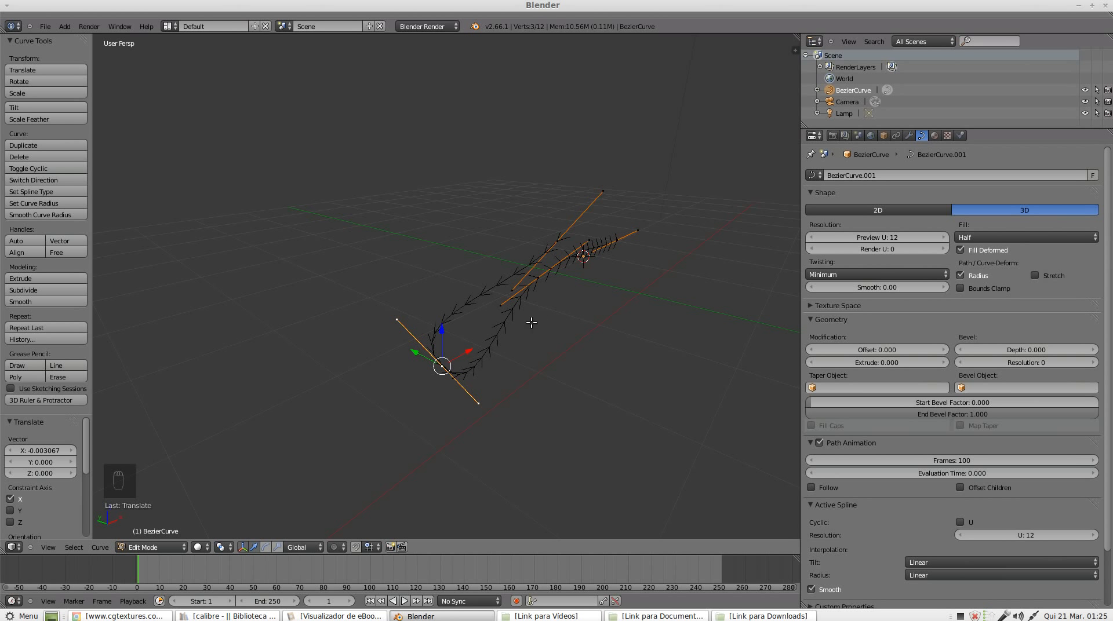
Step: Set the lowest control point's handle type to Vector to make a sharp corner
key(v)
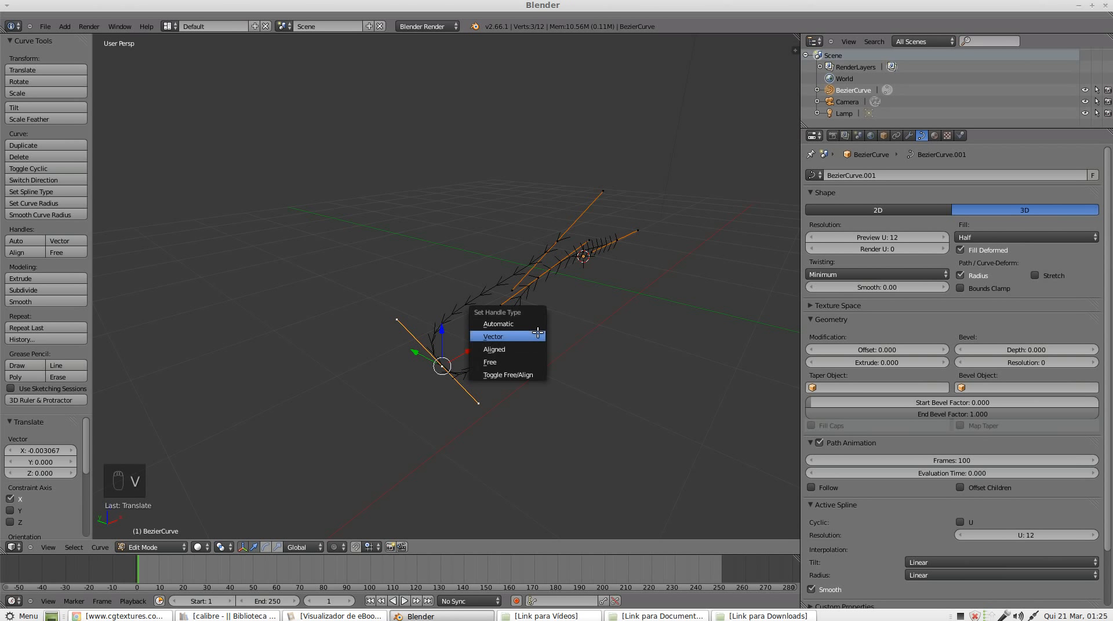
click(536, 335)
mouse_move(525, 325)
middle_down()
mouse_move(490, 373)
mouse_move(539, 356)
mouse_move(544, 331)
mouse_move(510, 311)
middle_up()
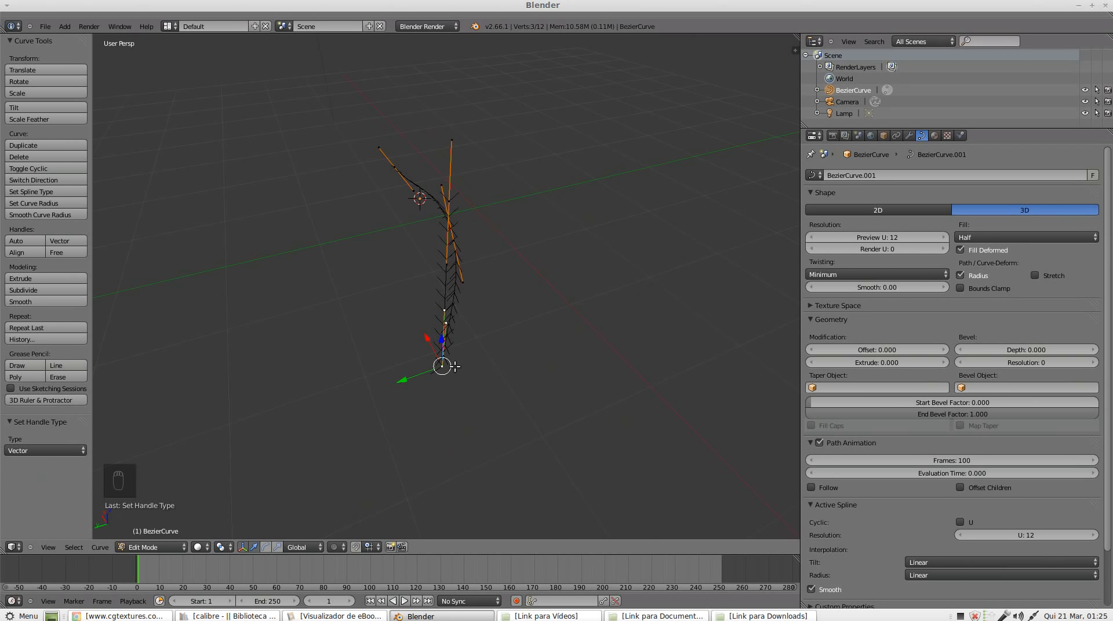
middle_drag(439, 325, 464, 308)
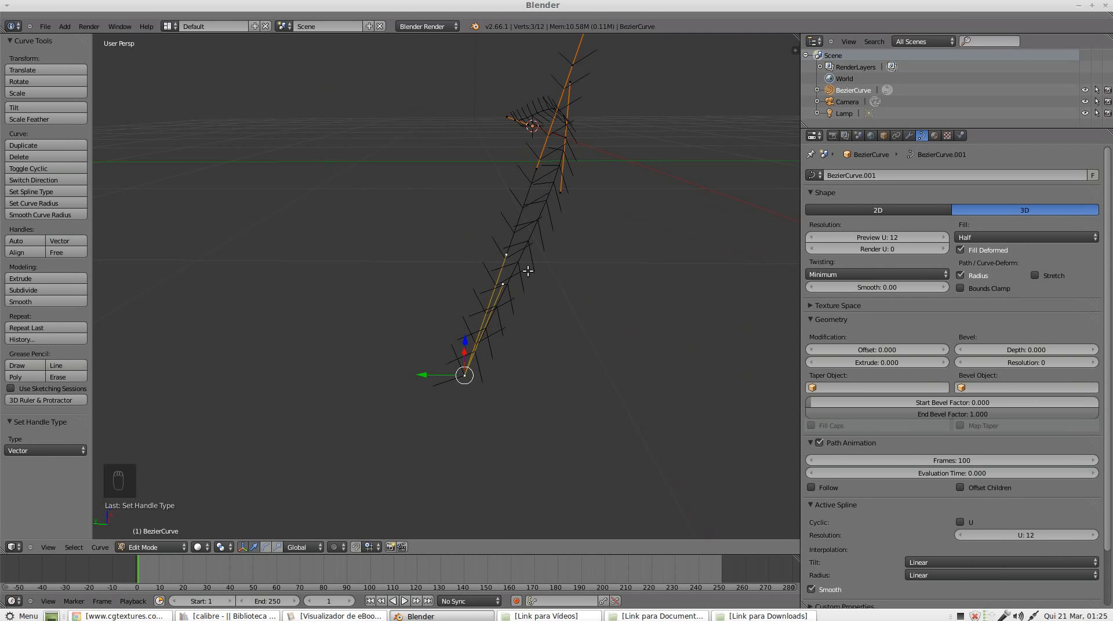
Step: Try moving the last extruded control point about 2.418 along the Y axis, and undo the move
middle_drag(543, 103, 393, 141)
right_click(342, 111)
scroll(346, 104, down, 5)
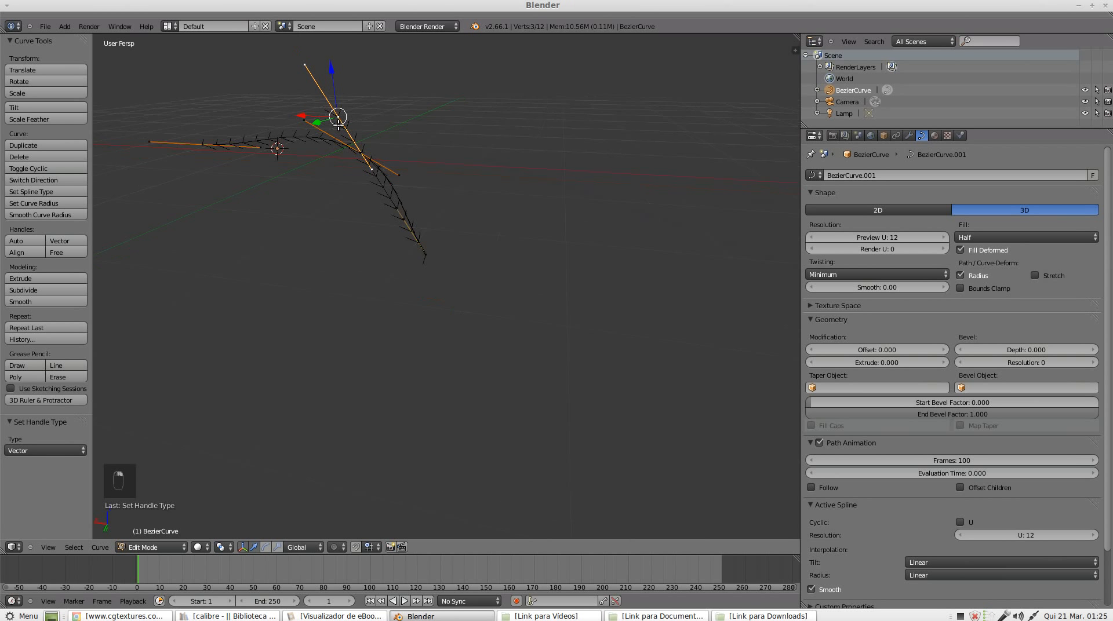
scroll(335, 136, up, 2)
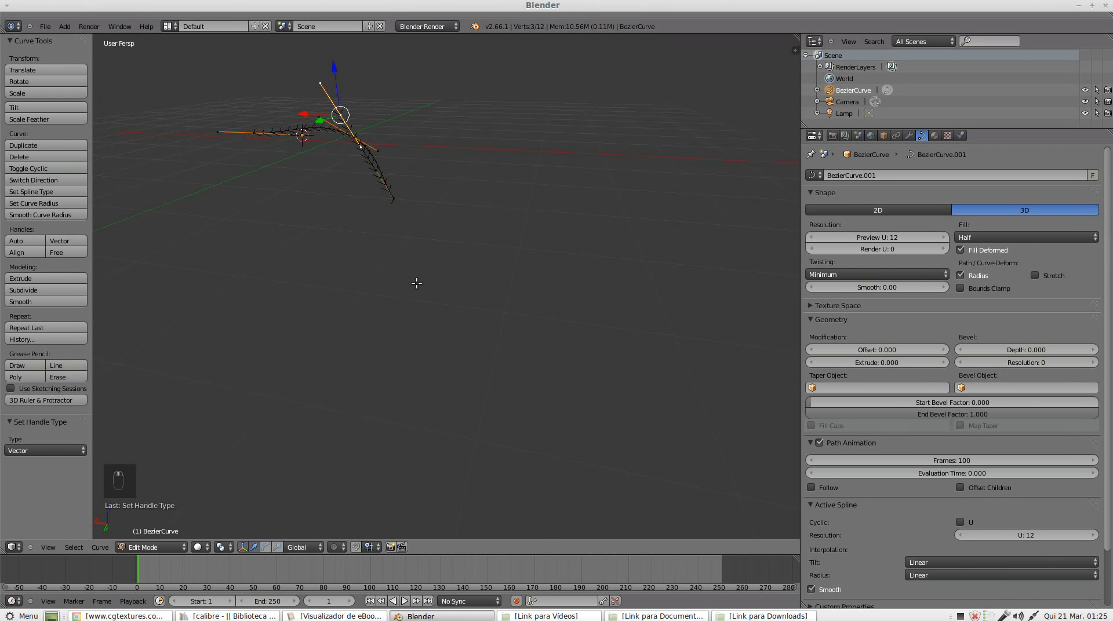
key(g)
key(y)
drag(323, 121, 230, 151)
middle_drag(382, 145, 247, 133)
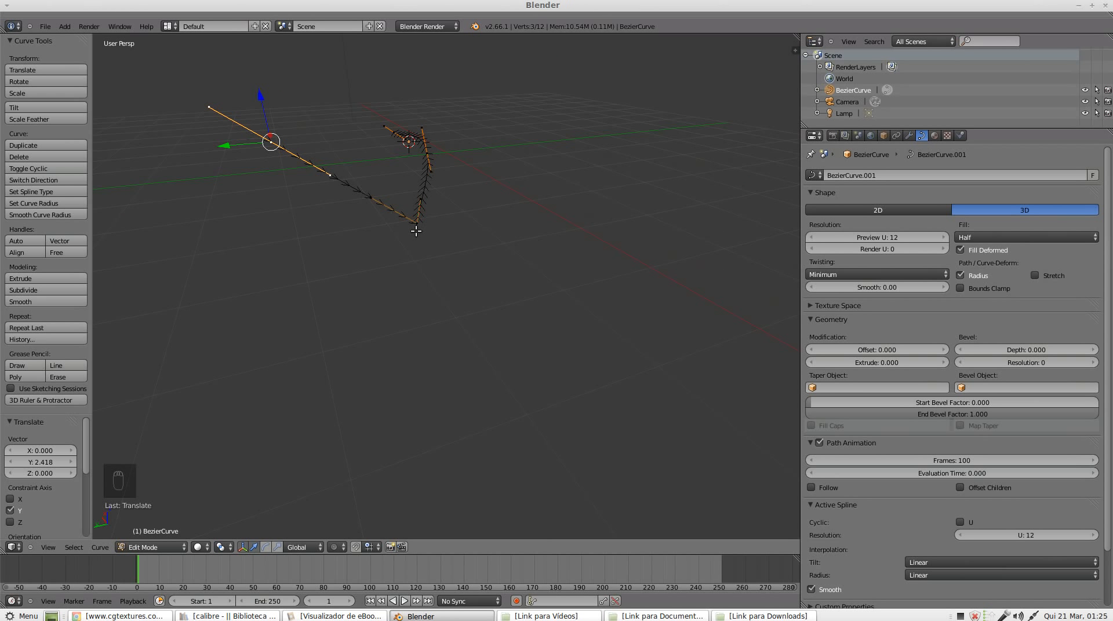
key(ctrl+z)
Step: Set the last extruded control point's handle type to Aligned and move the point about 0.639 along the Y axis
key(v)
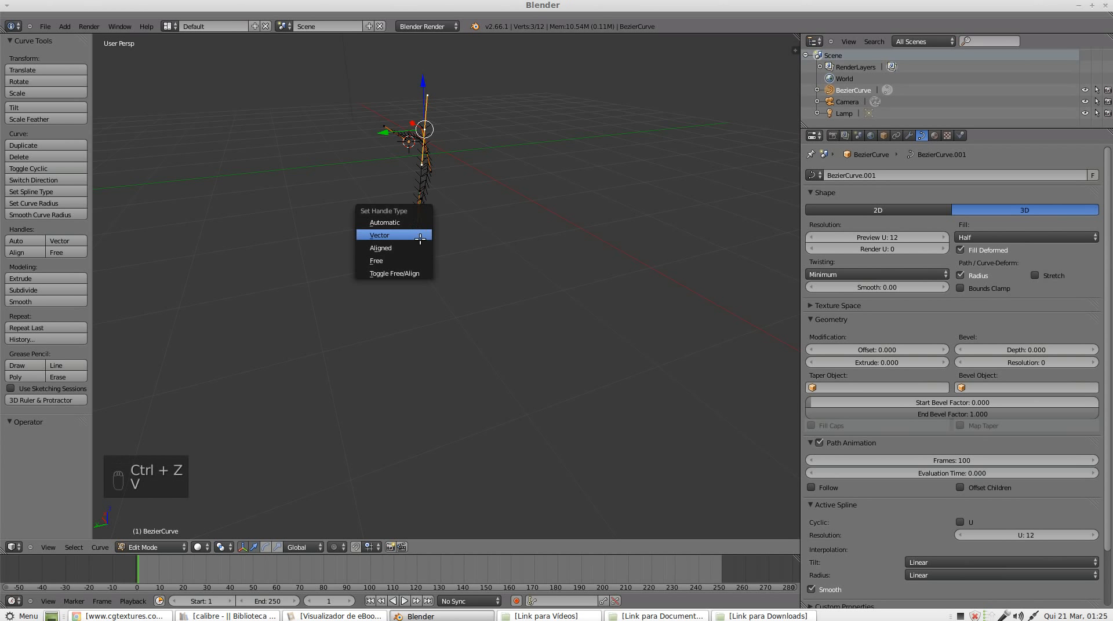
click(426, 246)
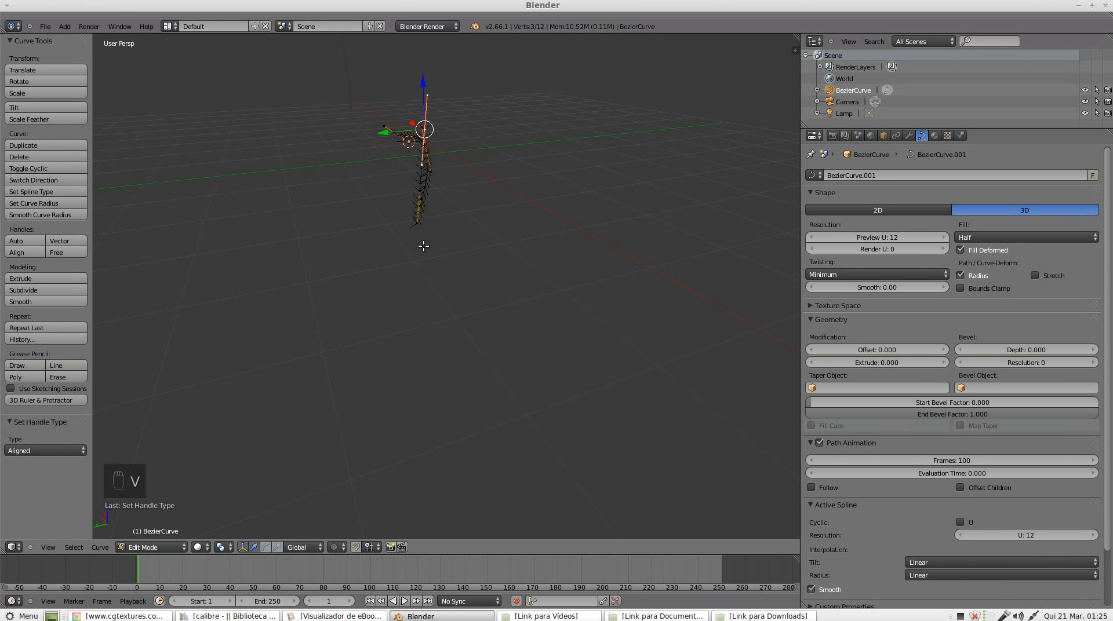
middle_drag(427, 247, 438, 125)
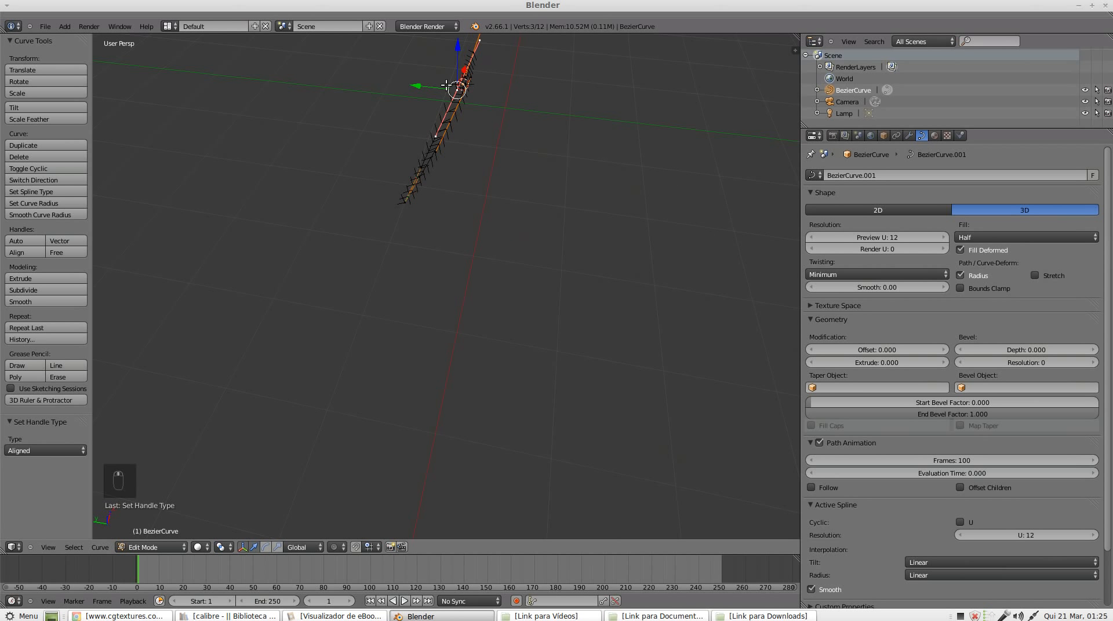
key(g)
key(y)
click(376, 87)
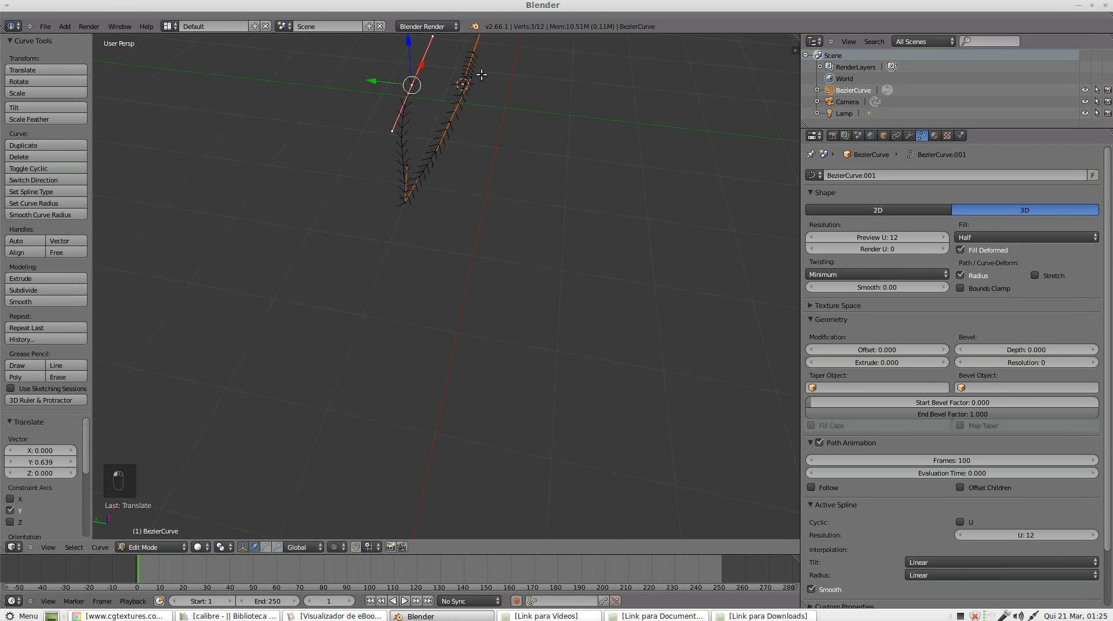
shift+middle_drag(472, 99, 468, 259)
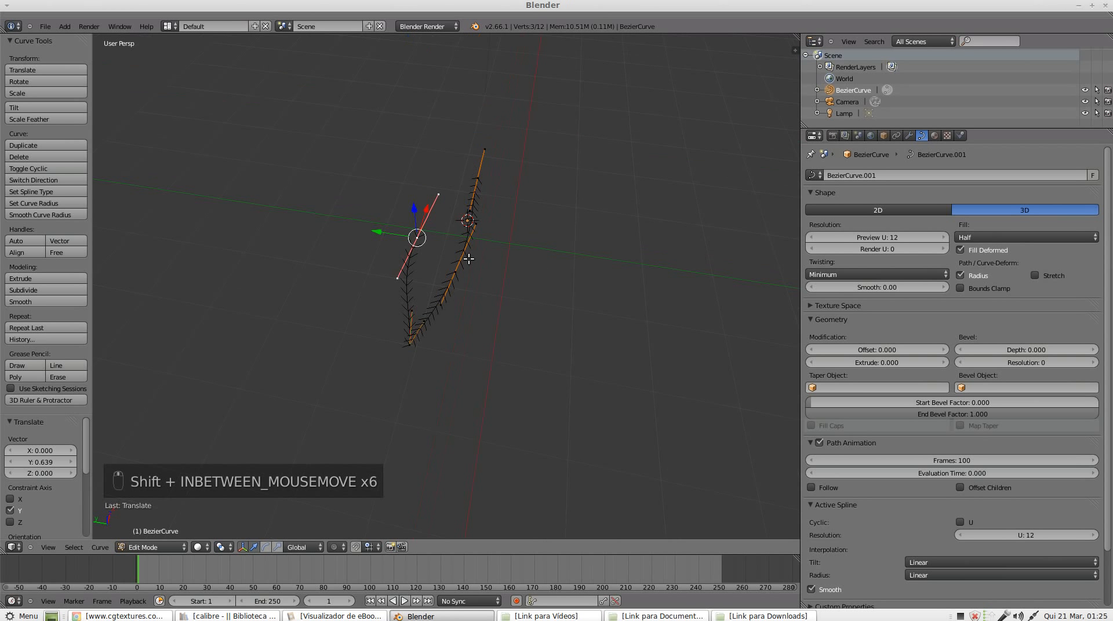
Step: Set the same end point's handle type to Free and move it by about X -0.416, Y -1.320, Z -0.453
key(v)
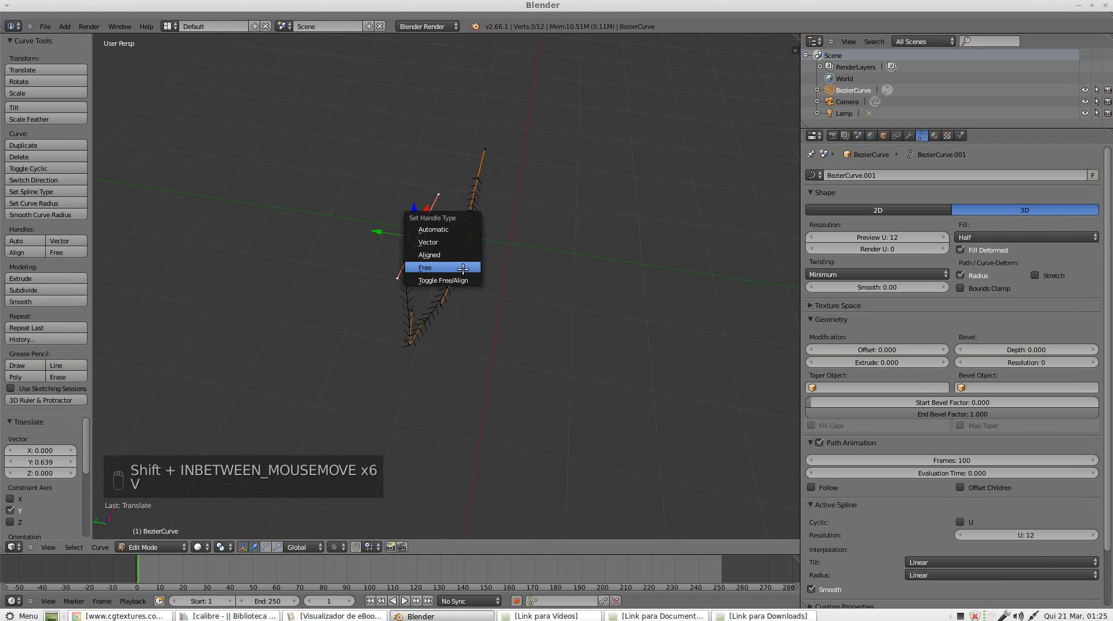
click(464, 271)
scroll(449, 296, up, 5)
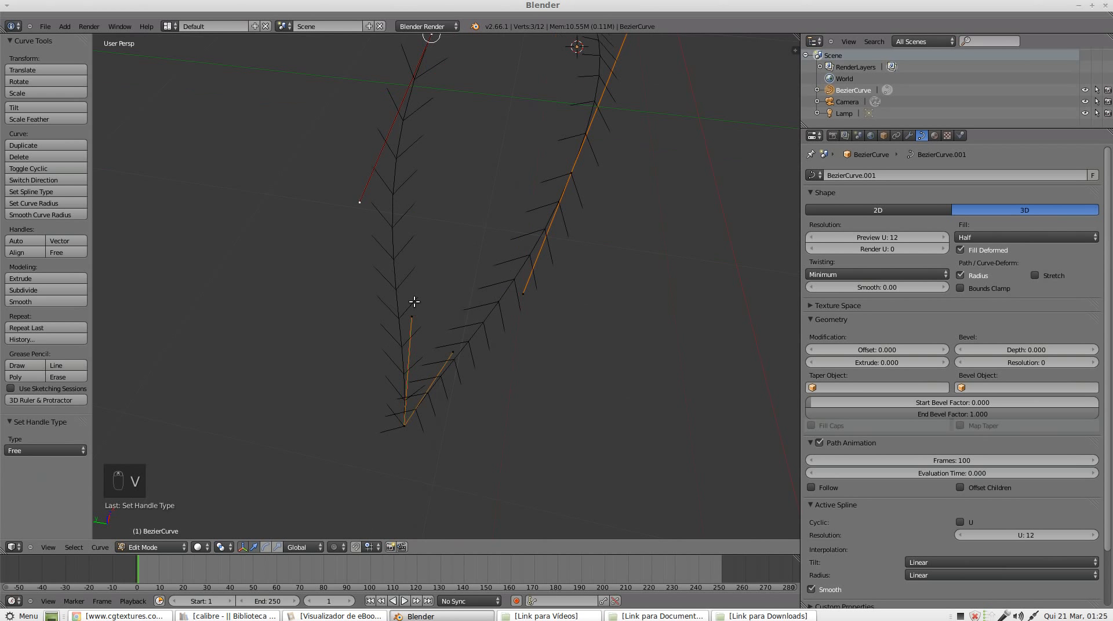
scroll(397, 93, down, 1)
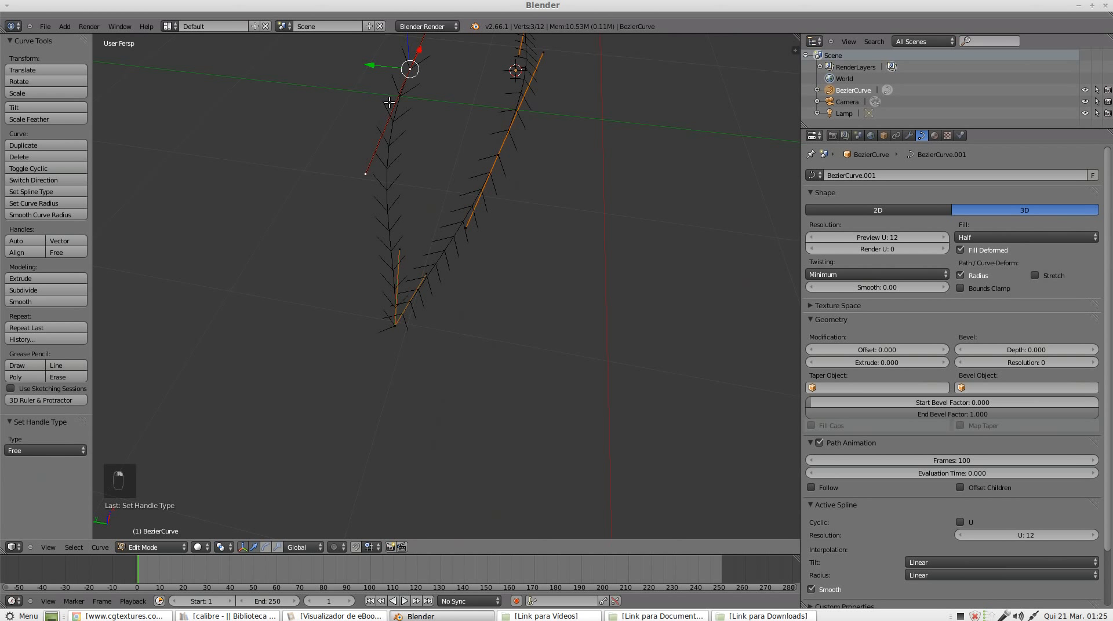
key(g)
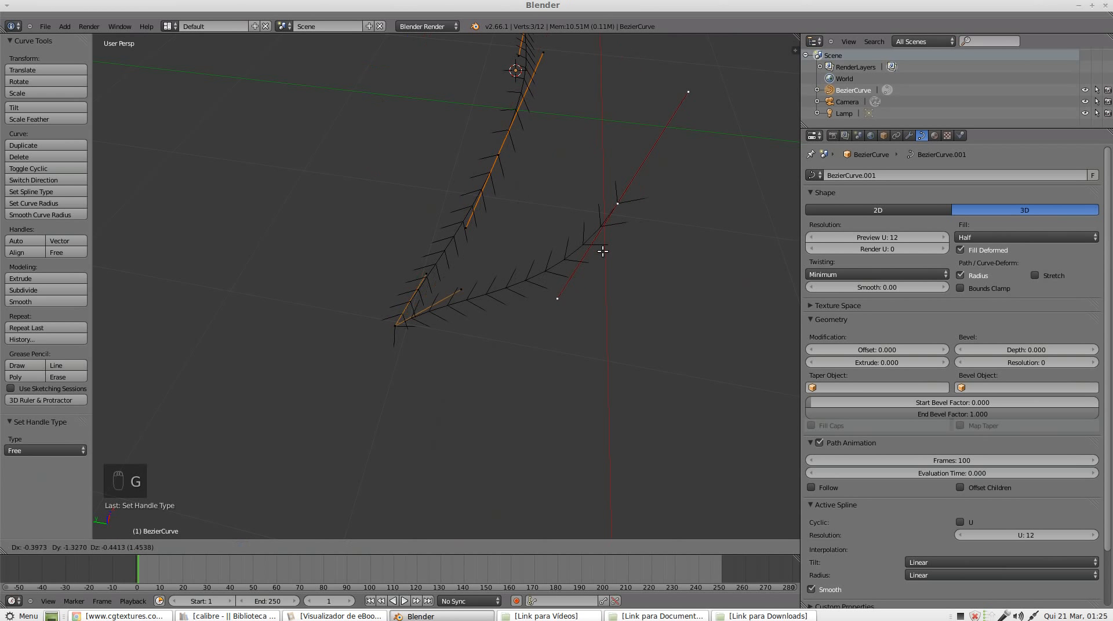
click(603, 255)
Step: Move the sharp corner's handle nearest the end point about -0.552 along Y, and swing the end point's outer handle to its opposite side
right_click(464, 296)
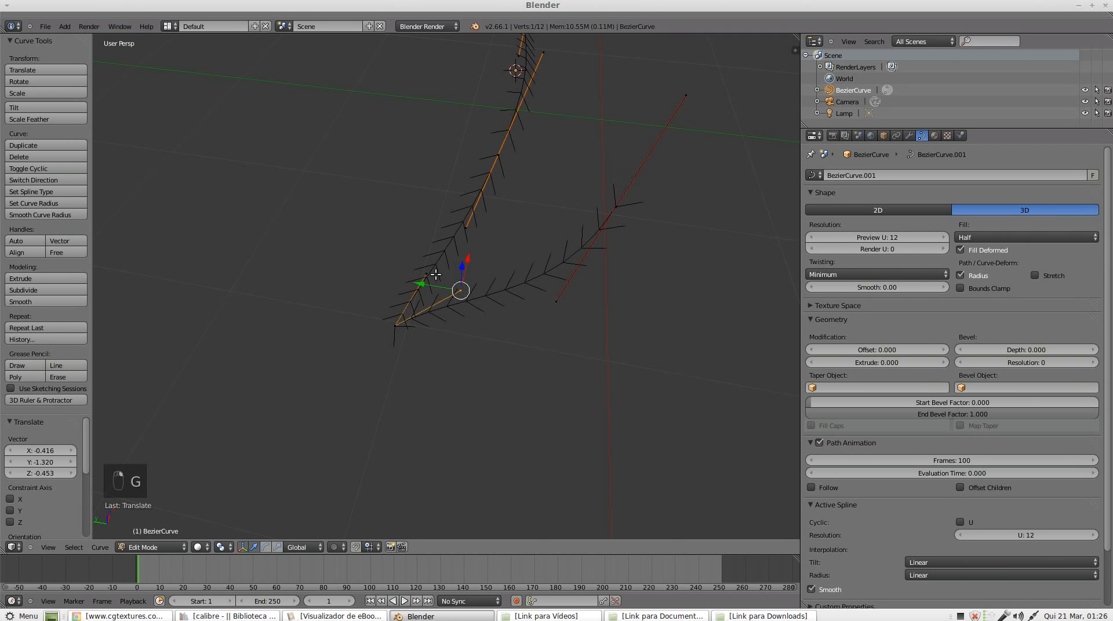
drag(435, 282, 504, 334)
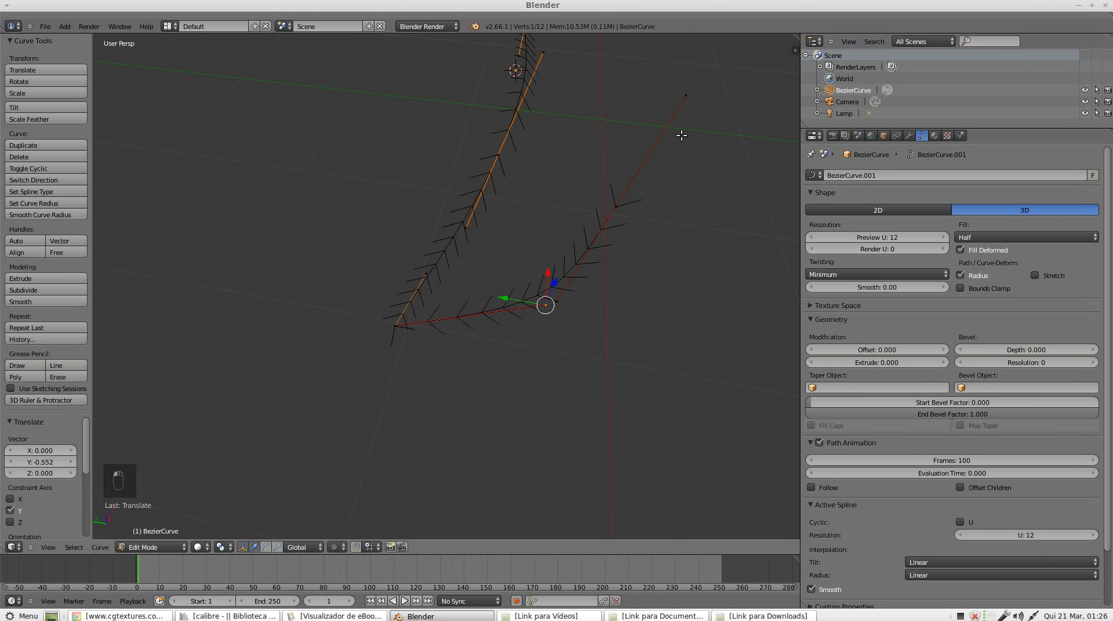
right_click(672, 100)
drag(672, 92, 387, 91)
Step: Move the end control point by about X 0.115, Y 1.332, Z 0.259
right_drag(626, 218, 408, 140)
scroll(535, 257, down, 8)
middle_drag(543, 258, 551, 228)
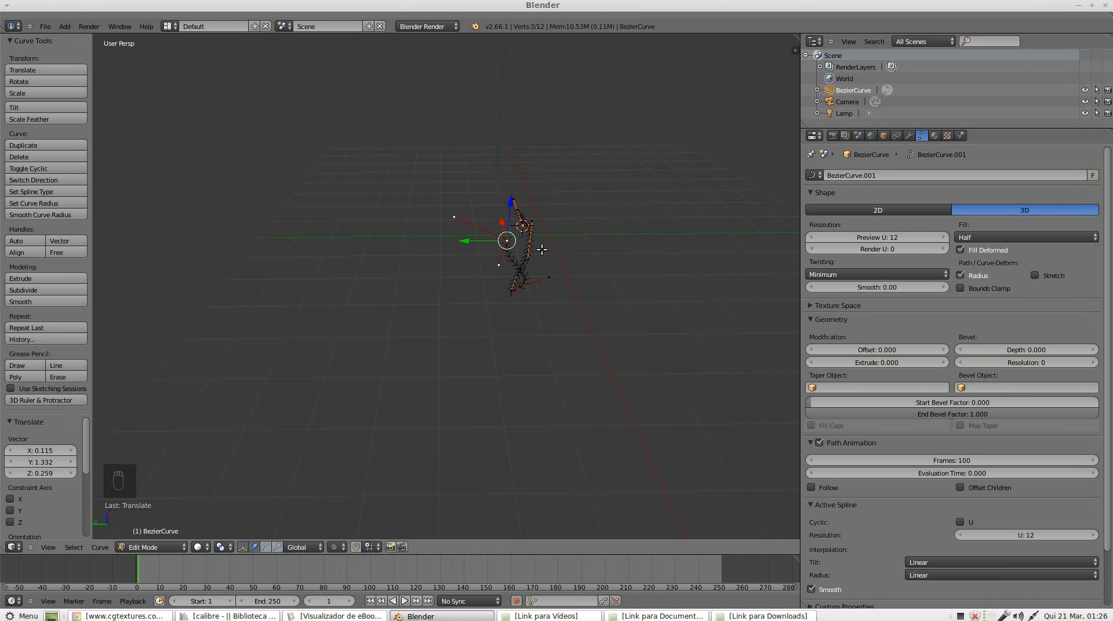
Step: Leave Edit Mode and inspect the whole curve up close in Object Mode
key(Tab)
middle_drag(541, 249, 580, 246)
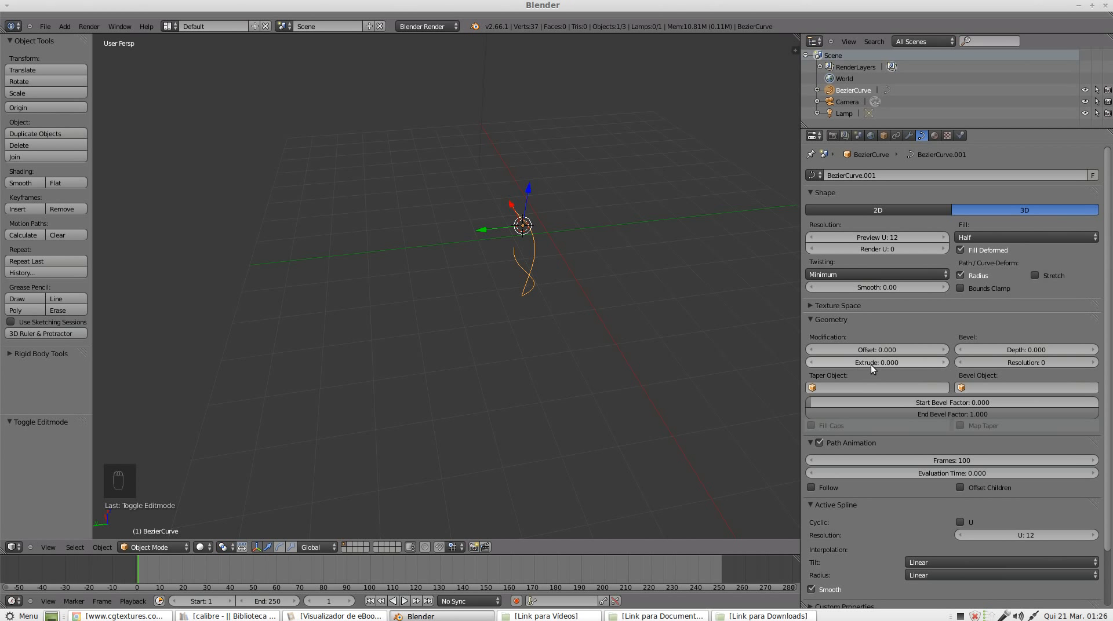
scroll(542, 241, up, 8)
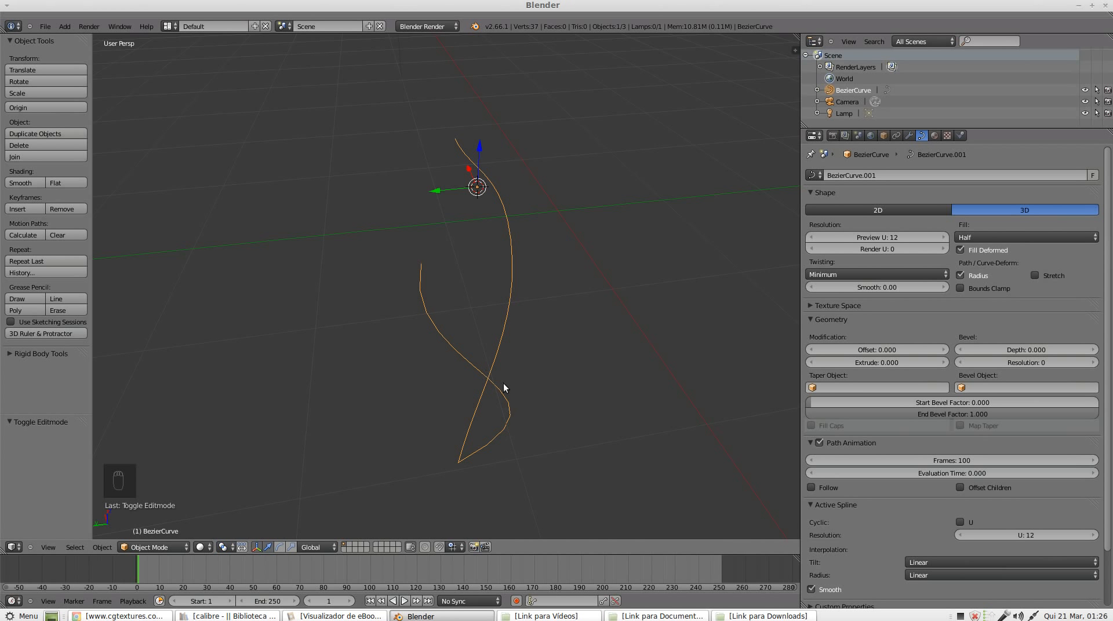
Step: Raise the curve's Extrude value in the Geometry settings to 0.022
drag(937, 363, 943, 362)
click(943, 362)
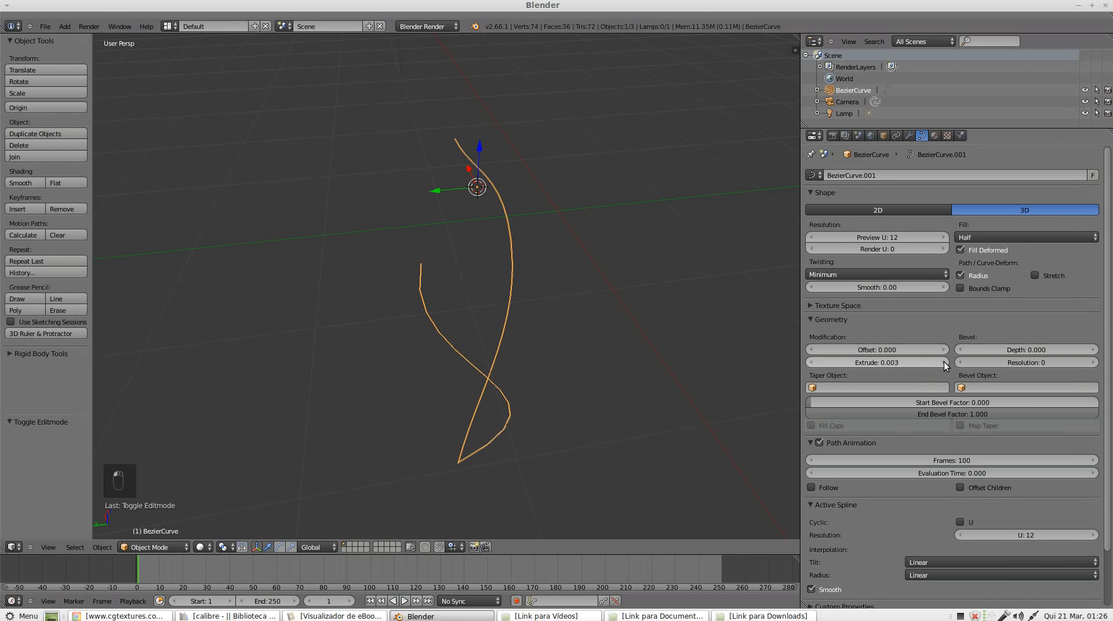
click(938, 363)
click(938, 363)
click(938, 363)
click(937, 362)
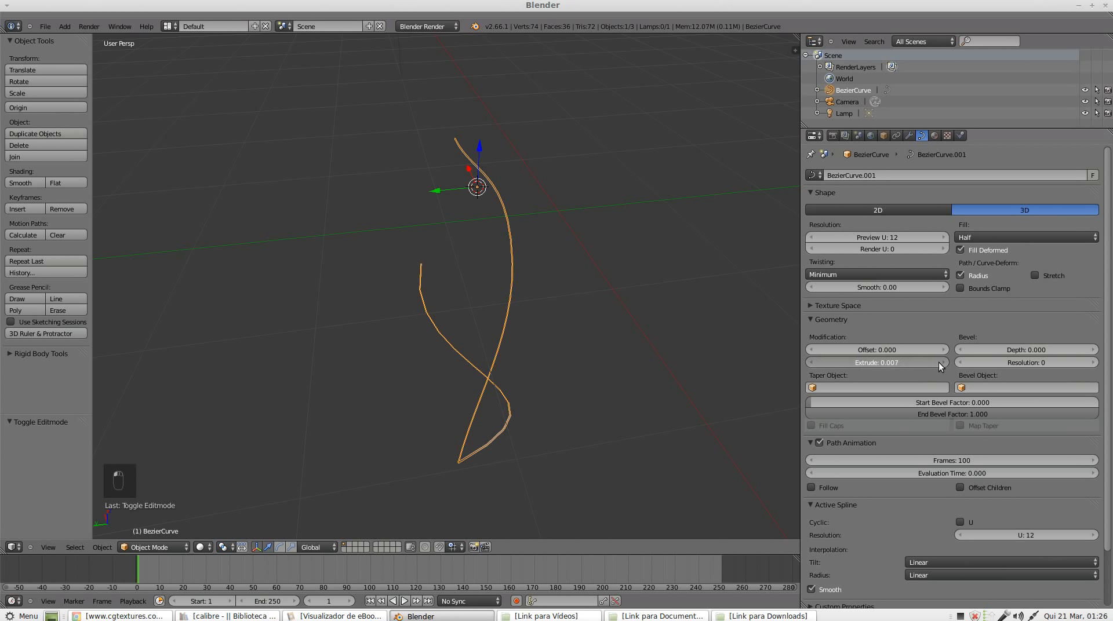
click(937, 363)
click(938, 362)
click(938, 363)
click(938, 363)
click(938, 362)
click(938, 363)
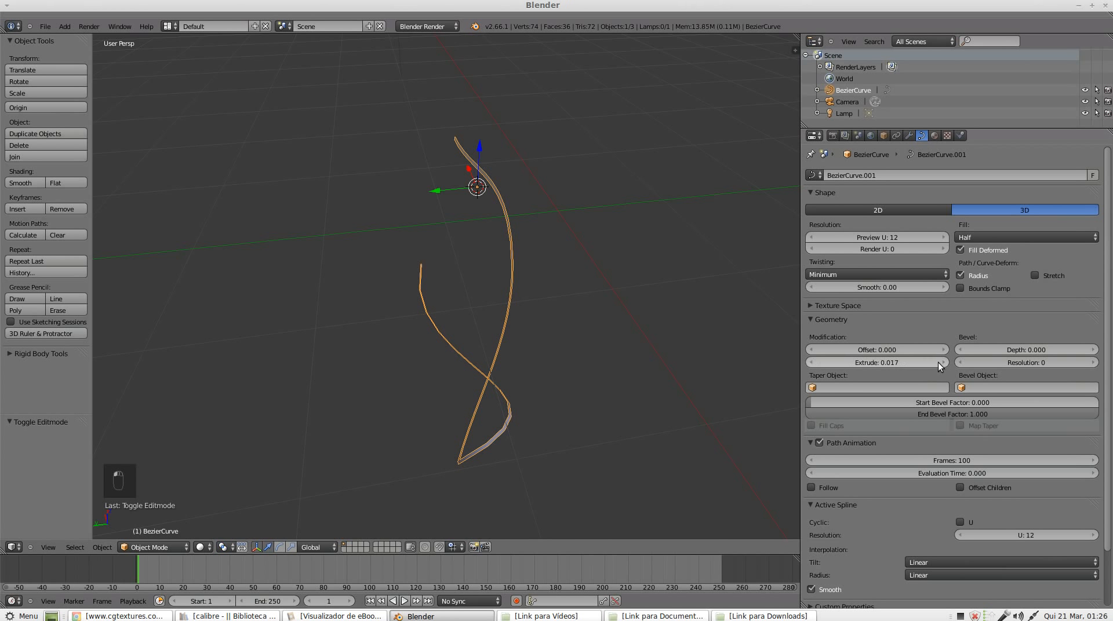
click(938, 363)
click(937, 363)
click(937, 363)
click(937, 363)
click(937, 362)
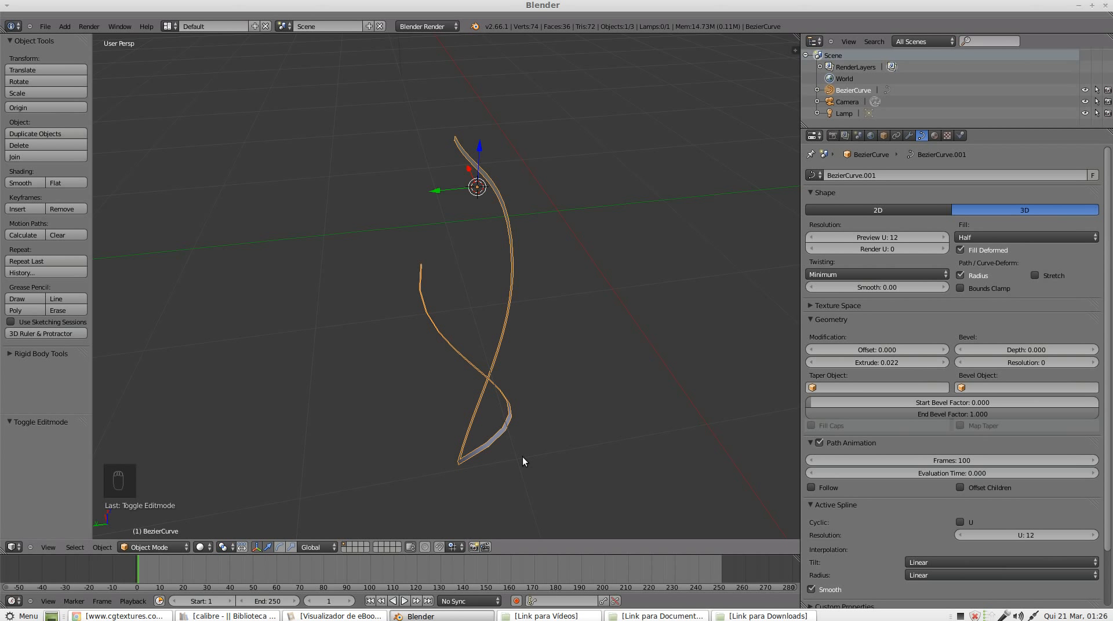
Step: Increase the curve's Extrude to 0.040, and raise it further to 0.1
middle_drag(380, 238, 580, 213)
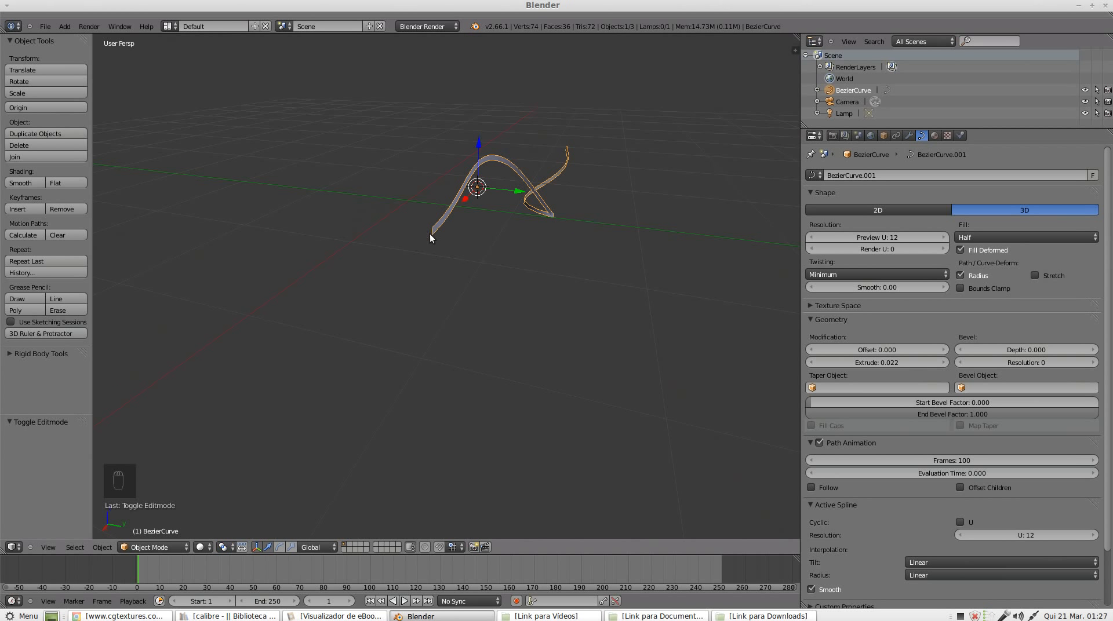
scroll(441, 223, up, 5)
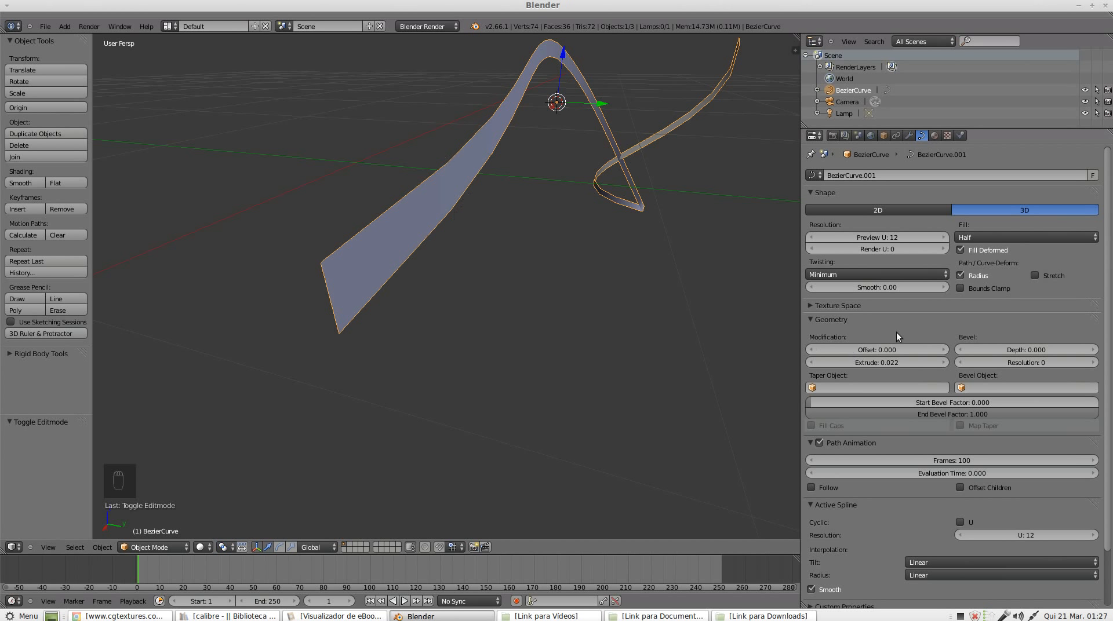
drag(850, 364, 882, 364)
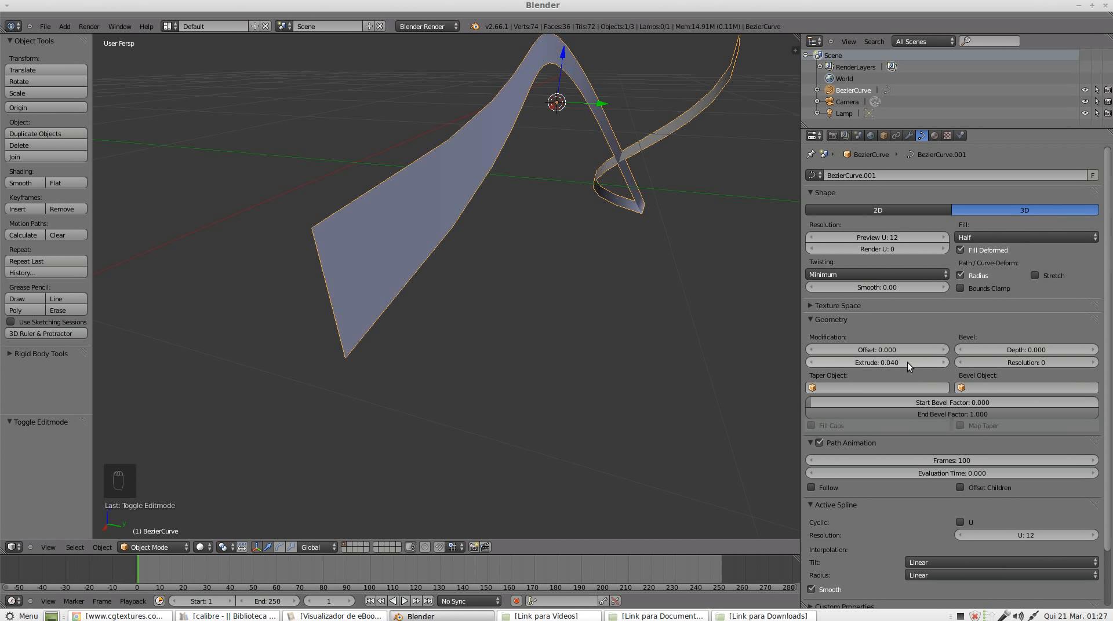
click(874, 362)
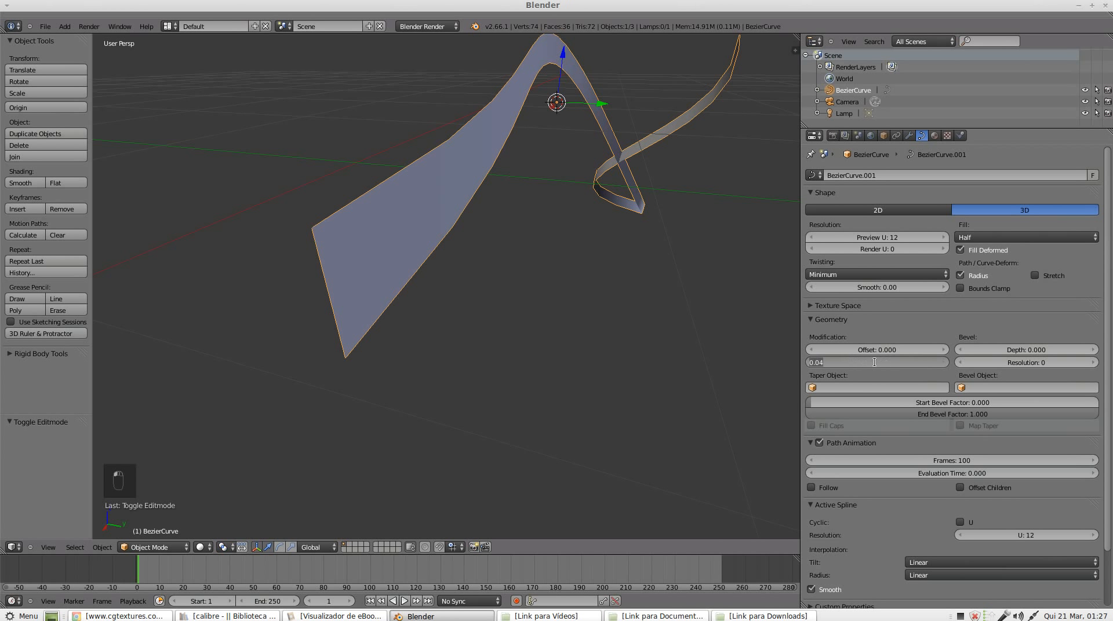
key(BackSpace)
text(.1)
key(Return)
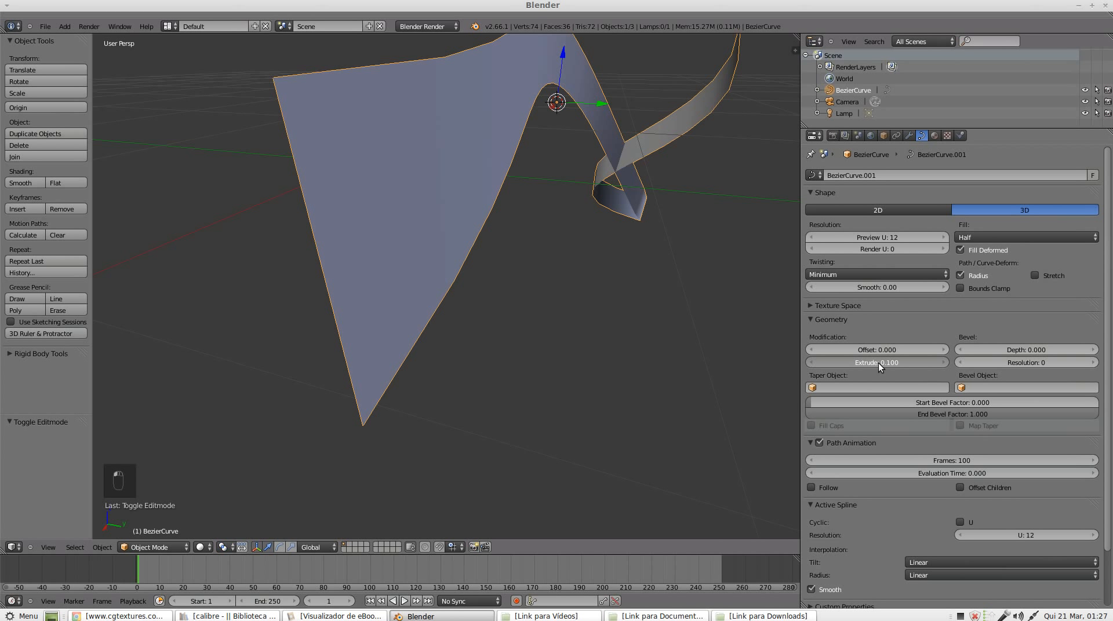
Step: Try widely varying Extrude amounts on the curve, including 0.960 and 0.520, and bring the value back to 0.000
drag(878, 363, 872, 364)
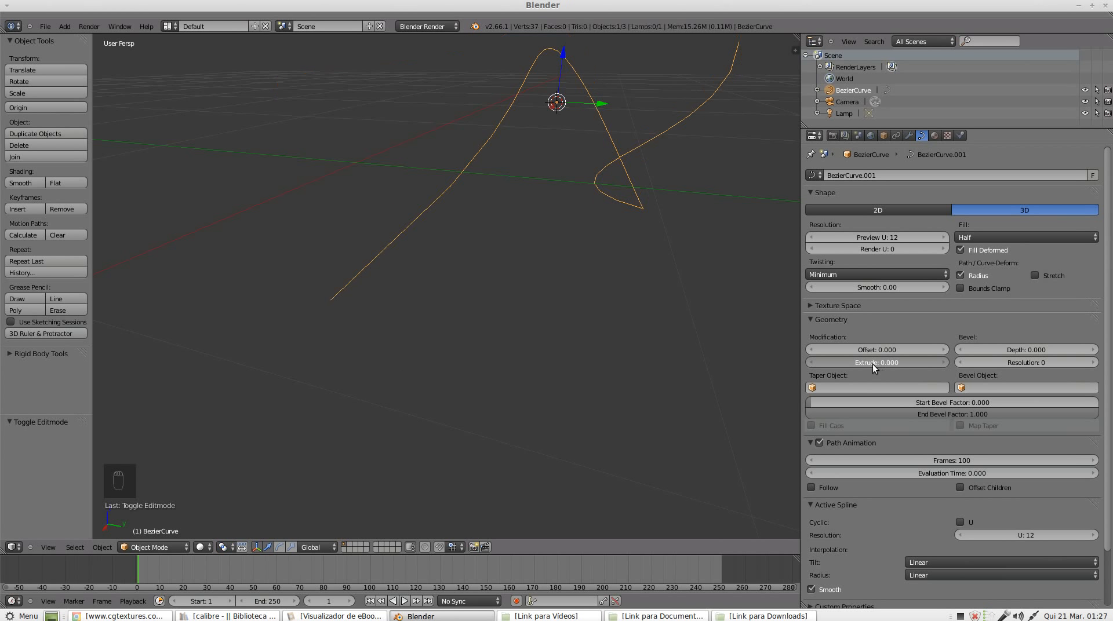
key(ctrl+z)
key(ctrl+shift+z)
key(ctrl+z)
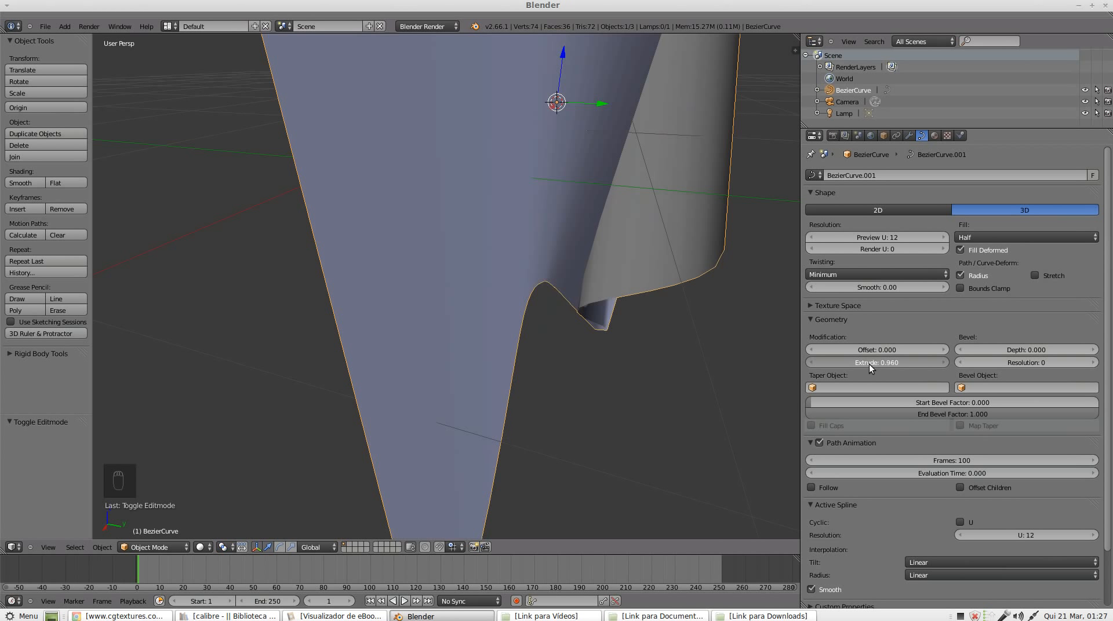
key(ctrl+shift+z)
key(ctrl+z)
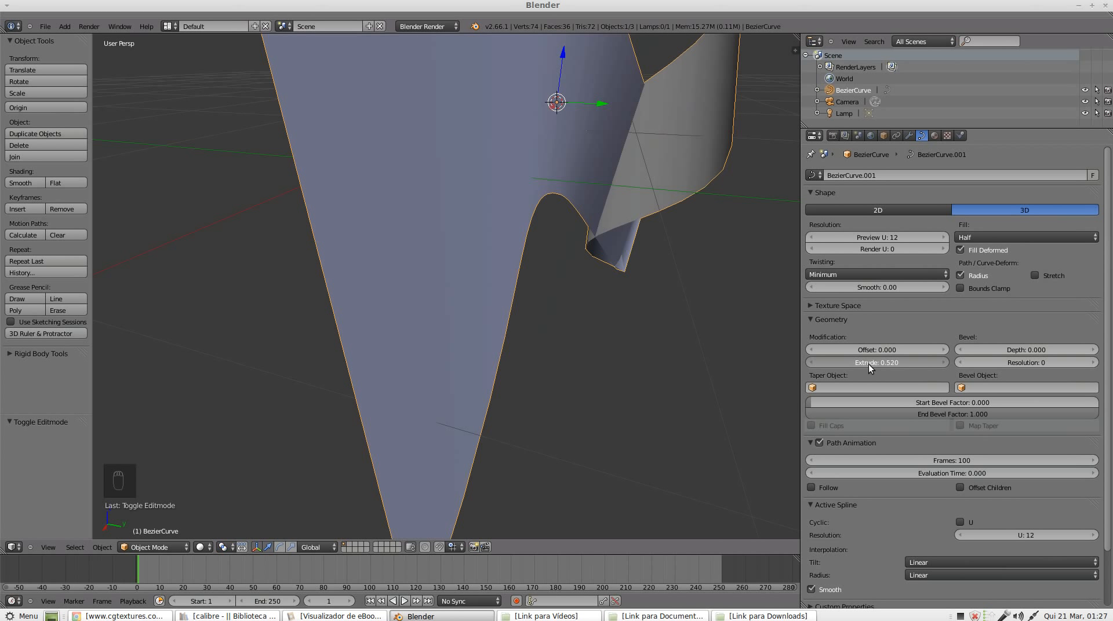
key(ctrl+shift+z)
key(ctrl+z)
key(ctrl+shift+z)
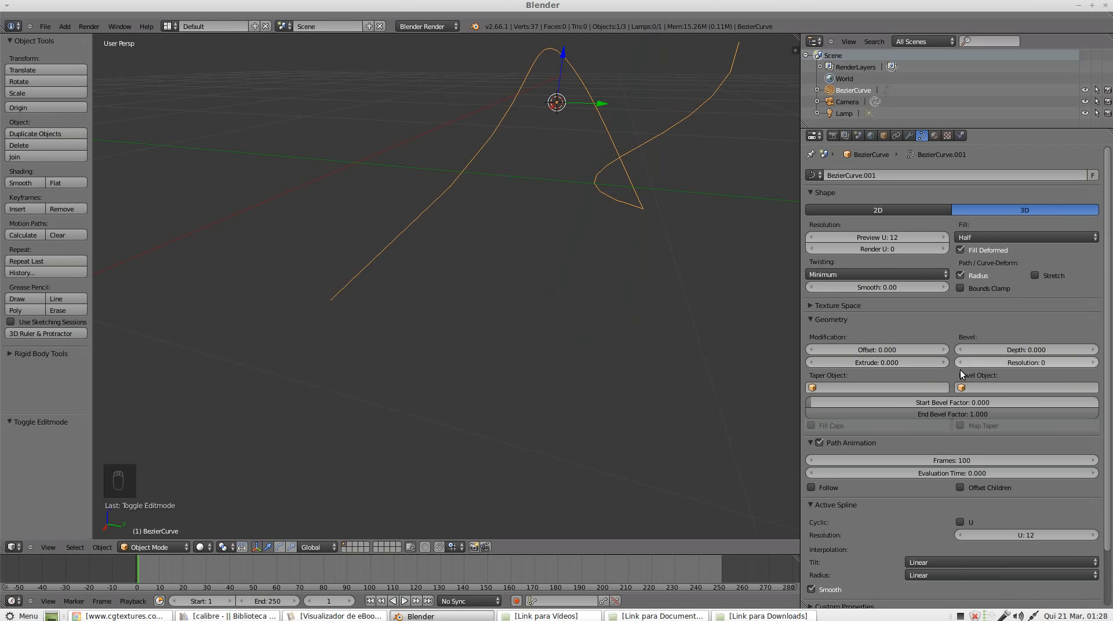
Step: Raise the curve's Extrude in small increments to 0.017, and reduce it to 0.007
click(944, 363)
click(944, 362)
click(943, 362)
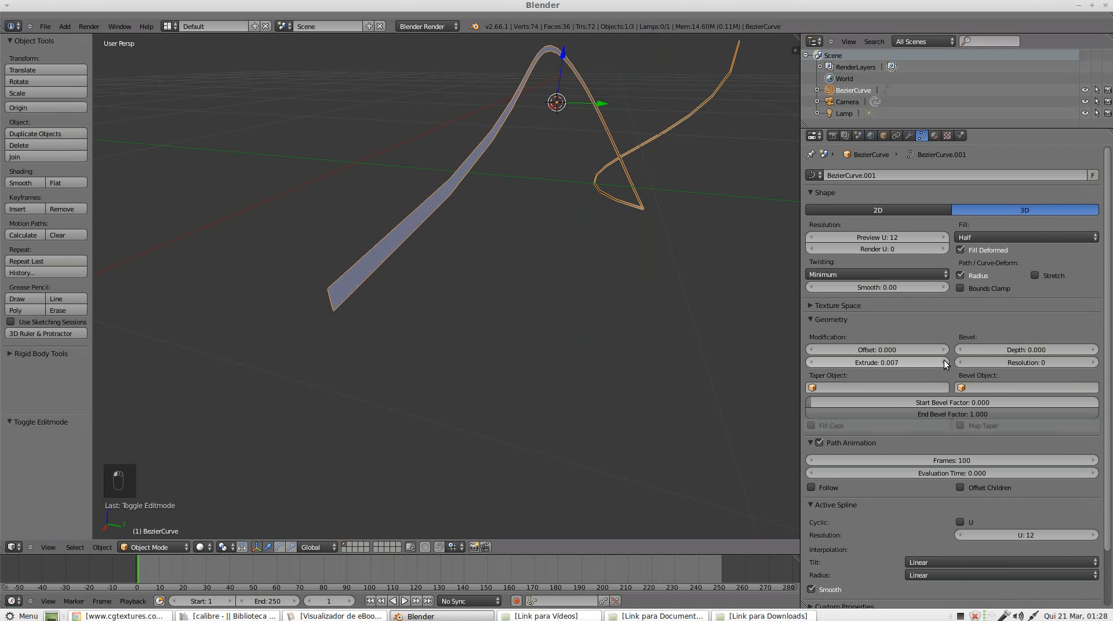
click(943, 363)
click(944, 362)
click(944, 362)
click(945, 362)
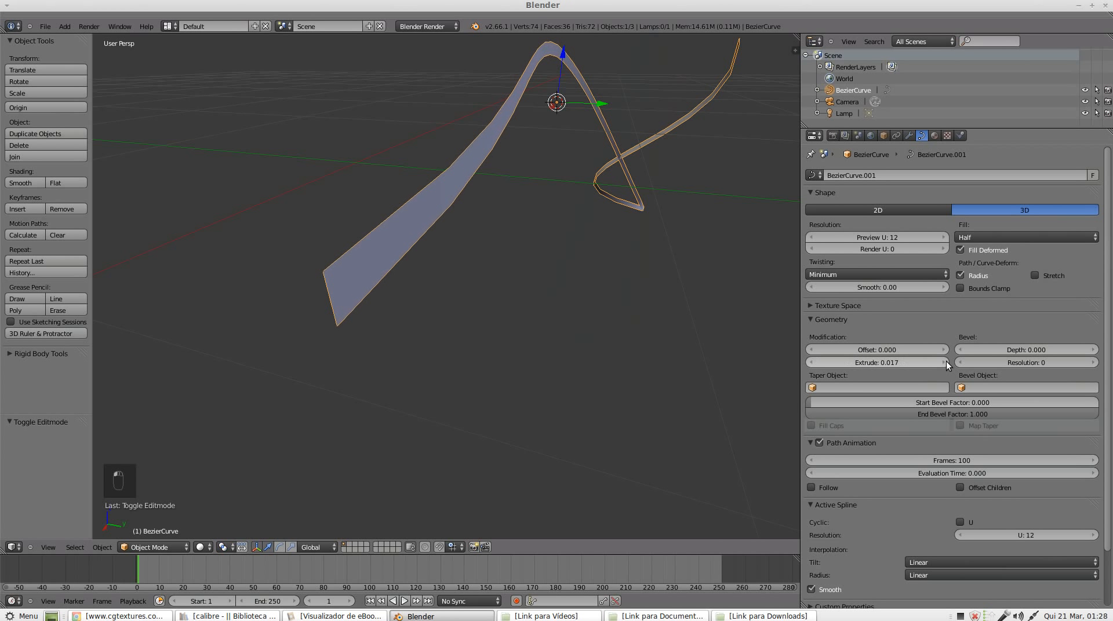
click(945, 362)
click(945, 362)
click(945, 362)
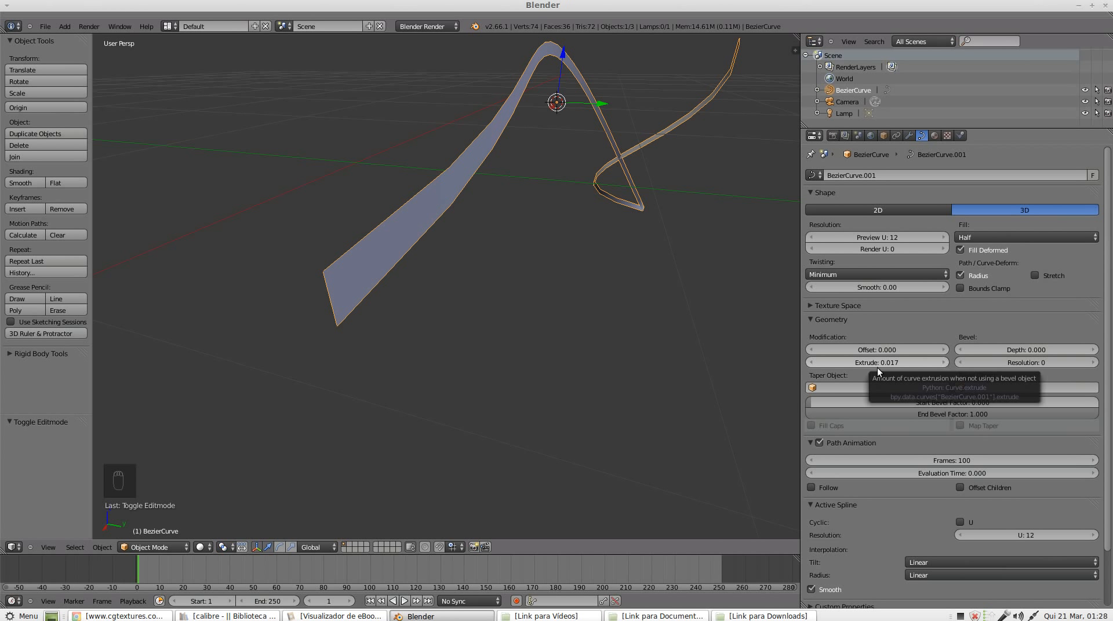
drag(826, 362, 811, 370)
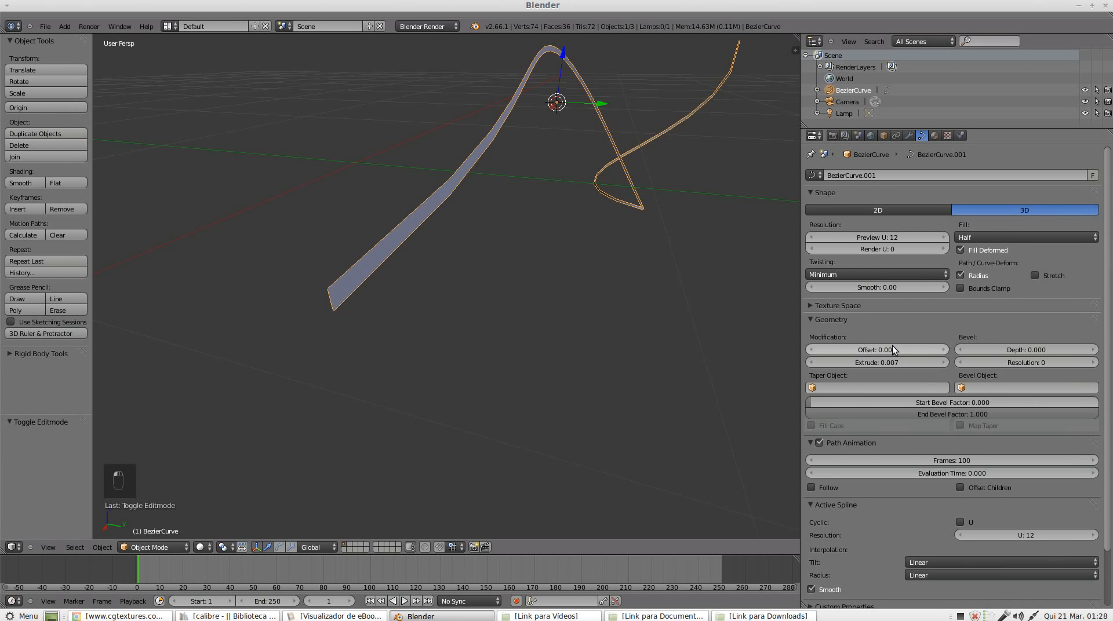
Step: Try a different Offset in the curve's Geometry settings, and reset it to 0
drag(926, 349, 875, 339)
click(872, 349)
text(0)
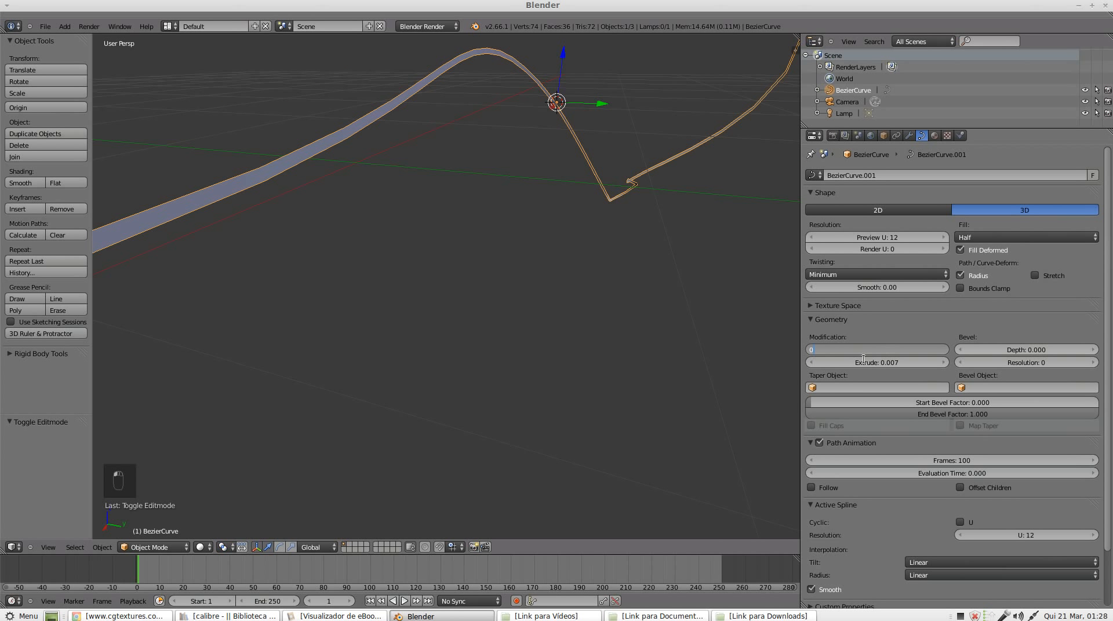
key(Return)
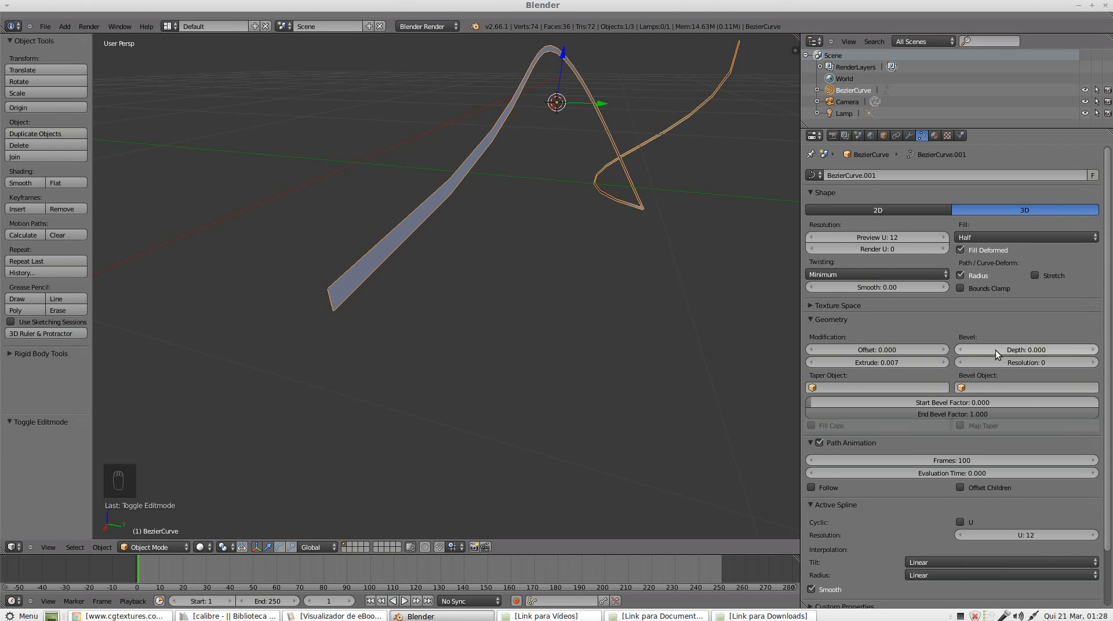
Step: Set the curve's Bevel Depth to 0.018 and its Bevel Resolution to 9, checking the rounded profile from several angles
drag(997, 350, 1004, 351)
middle_drag(616, 314, 414, 248)
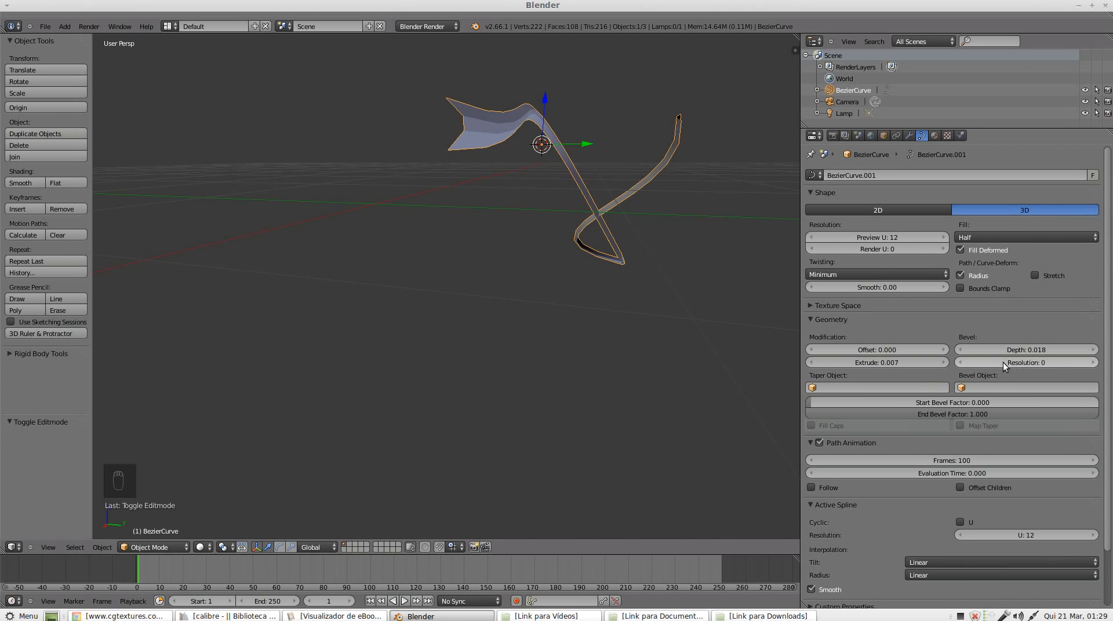
mouse_move(998, 363)
mouse_down()
mouse_move(1020, 363)
mouse_move(995, 364)
mouse_move(1007, 363)
mouse_up()
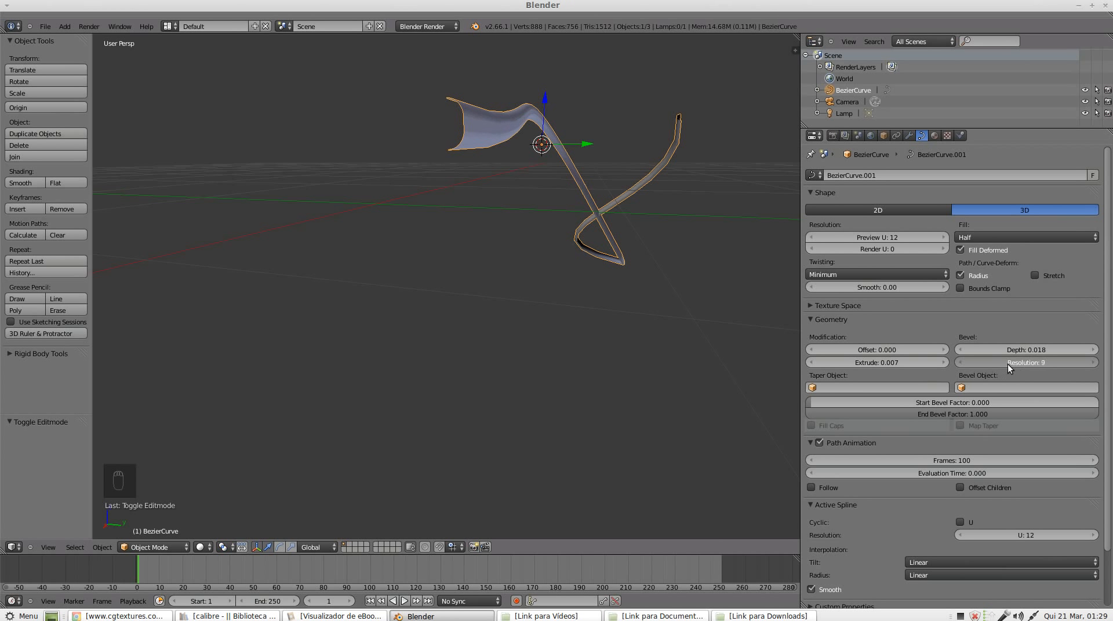
mouse_move(453, 119)
middle_down()
mouse_move(489, 160)
mouse_move(451, 105)
mouse_move(428, 109)
mouse_move(456, 129)
middle_up()
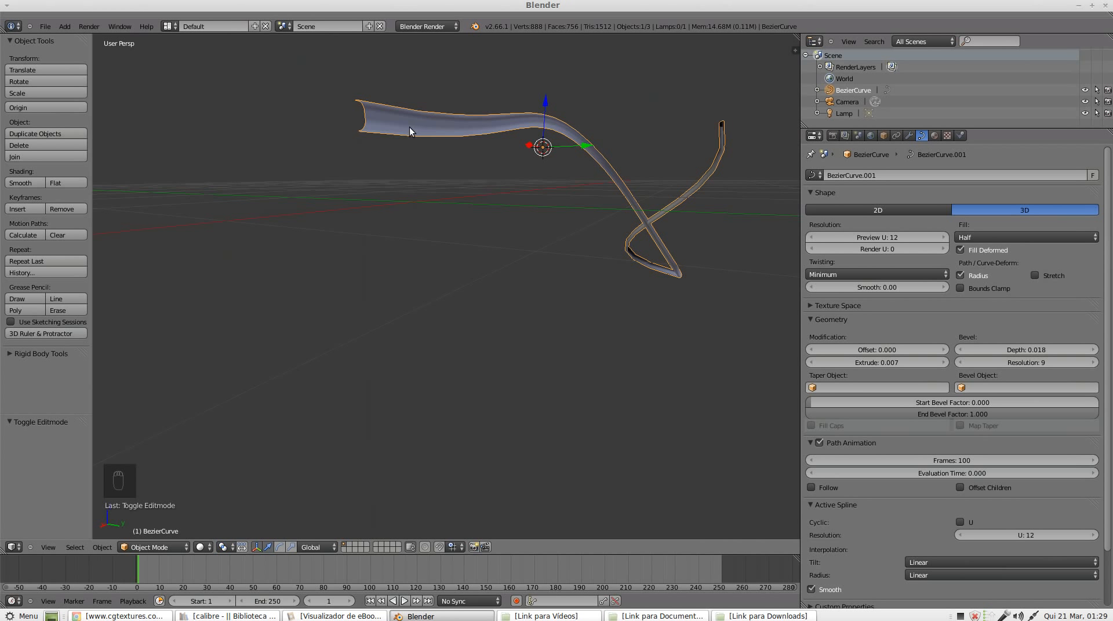
middle_drag(390, 102, 414, 188)
key(Tab)
key(Tab)
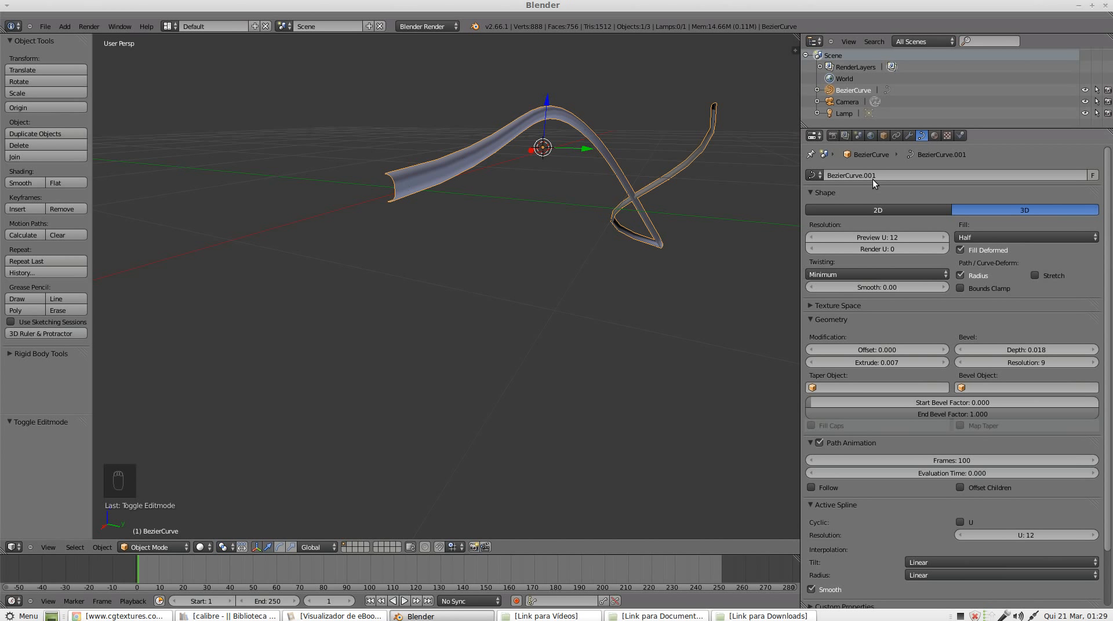
Step: Lower the curve's Bevel Resolution to 4, and reduce it further to 0
click(1009, 363)
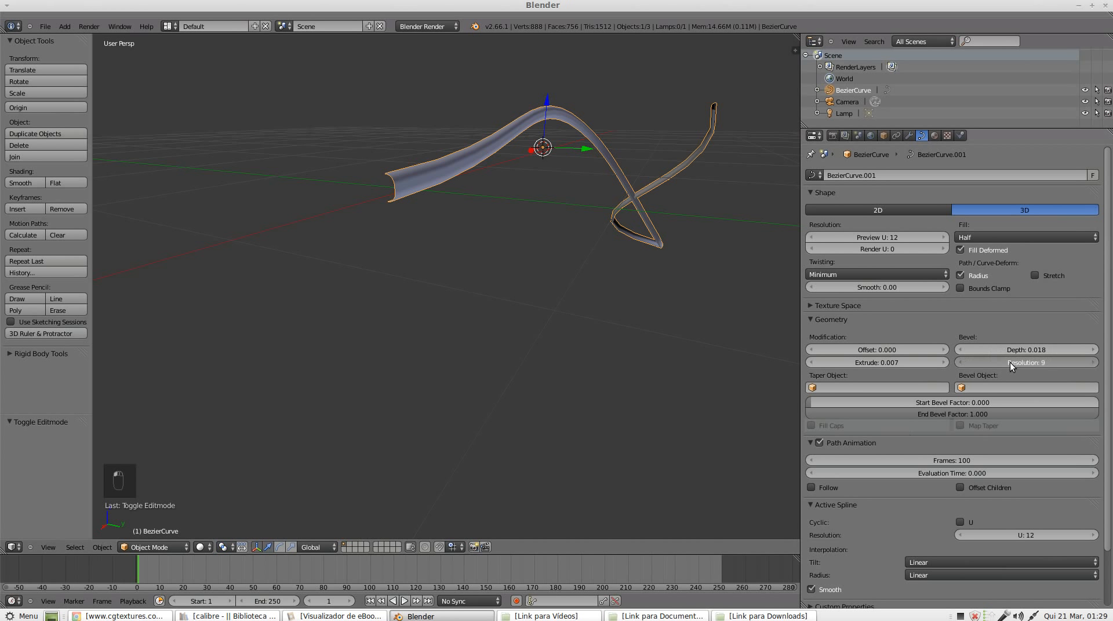
text(4)
key(Return)
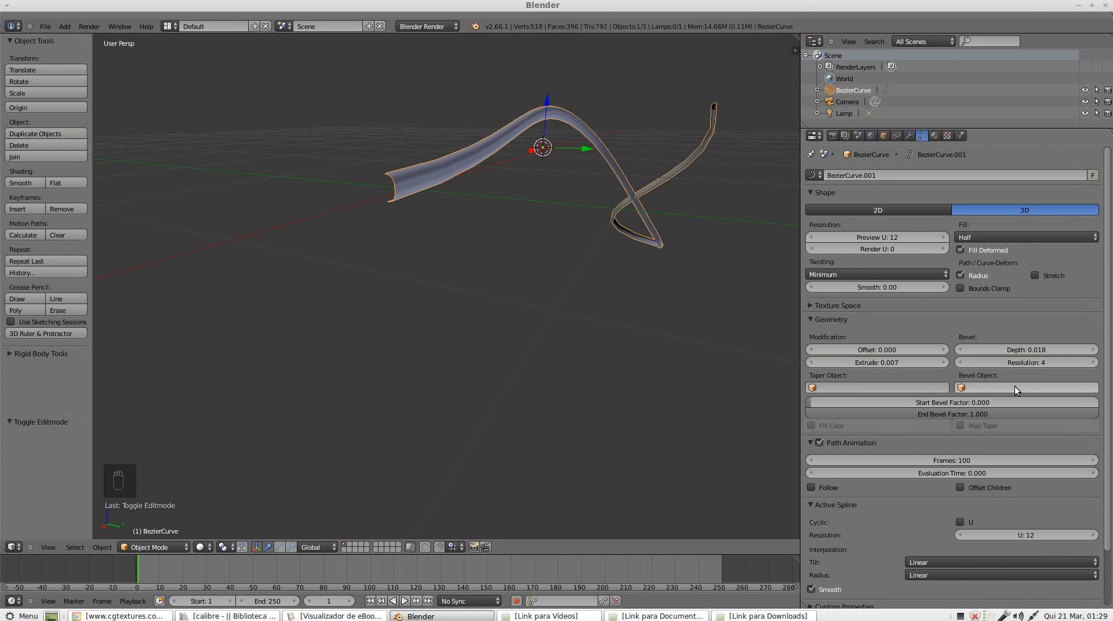
click(1012, 362)
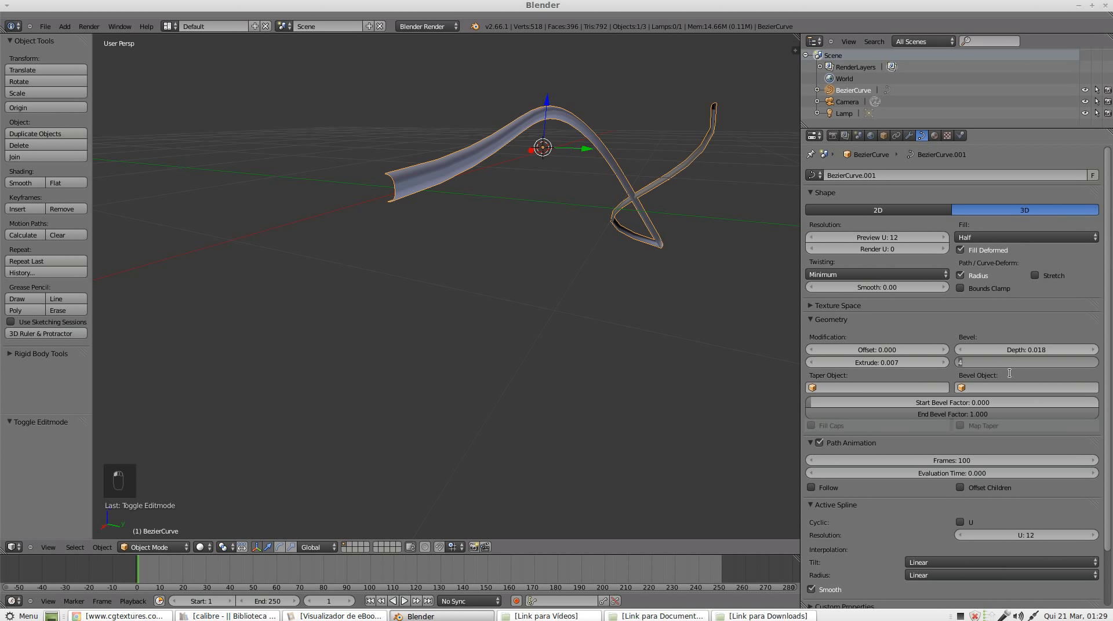
text(0)
key(Return)
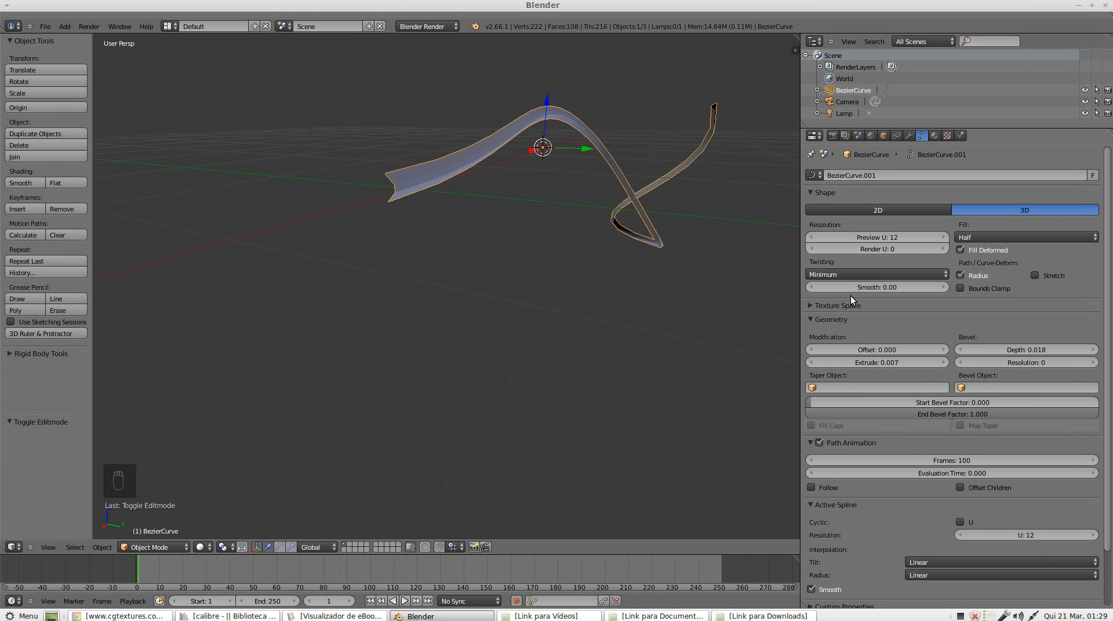
Step: Inspect the open side of the bevelled curve, and set its Fill mode to Full
middle_drag(562, 186, 408, 195)
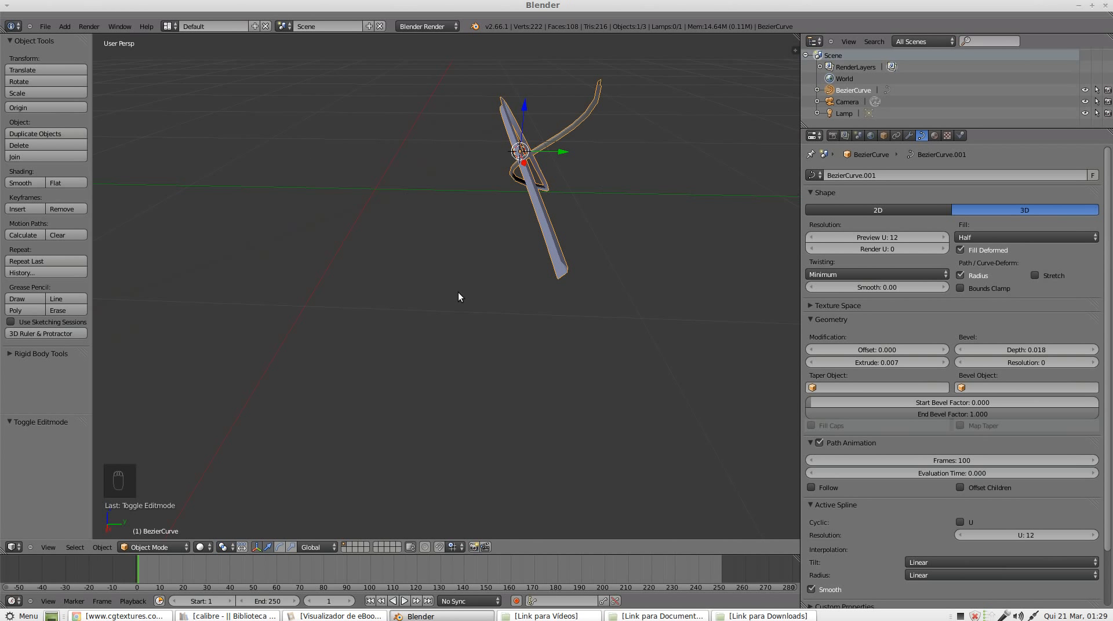
middle_drag(472, 267, 475, 235)
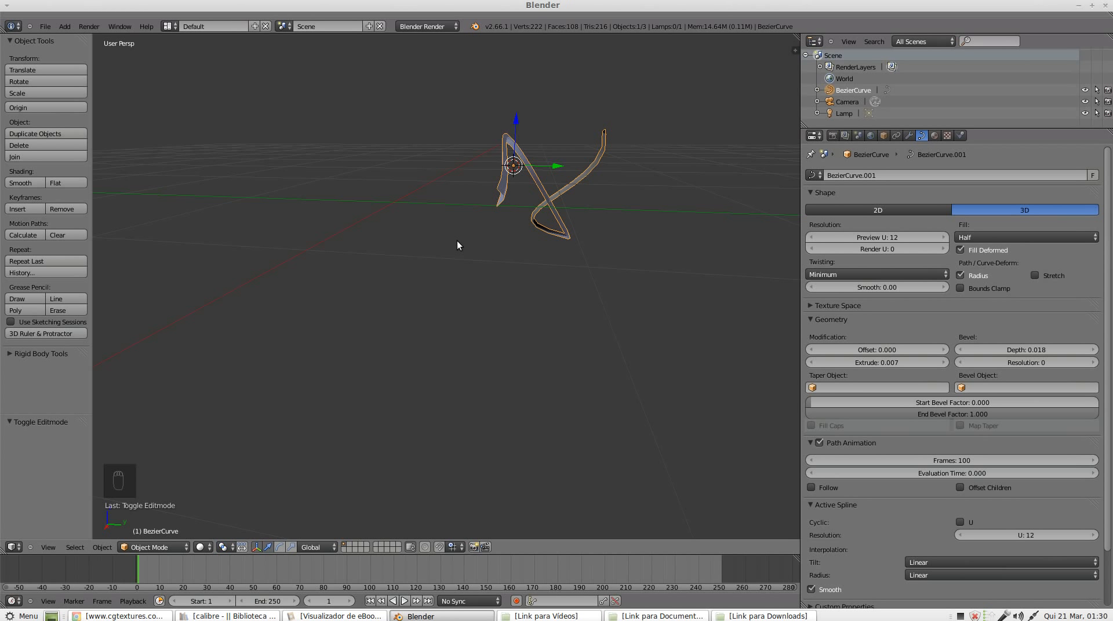
middle_drag(457, 245, 515, 205)
scroll(481, 171, up, 2)
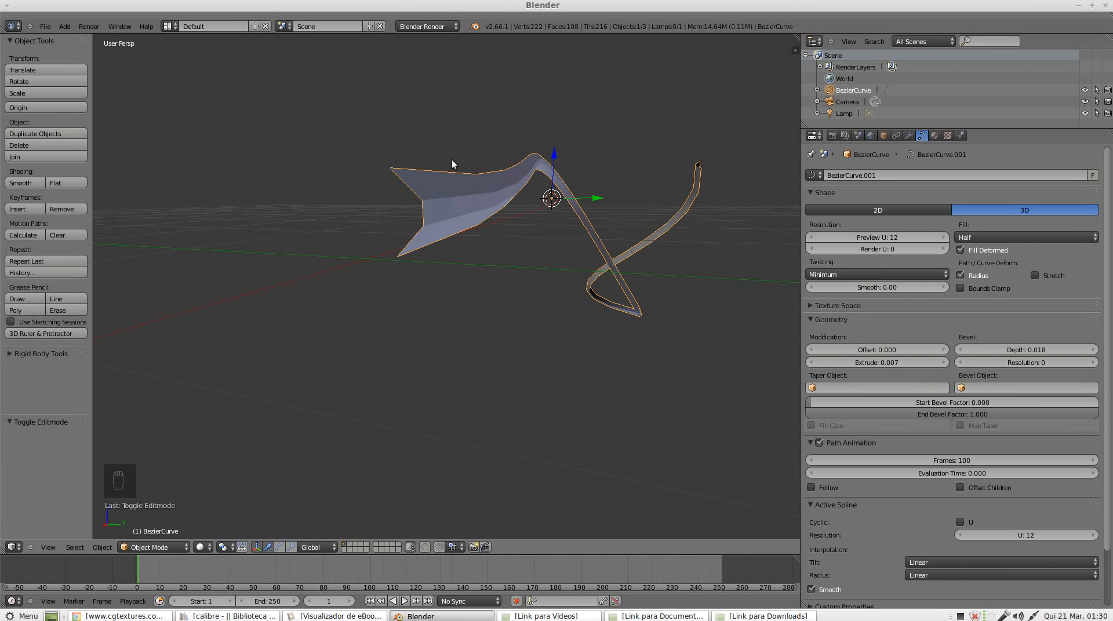
click(976, 237)
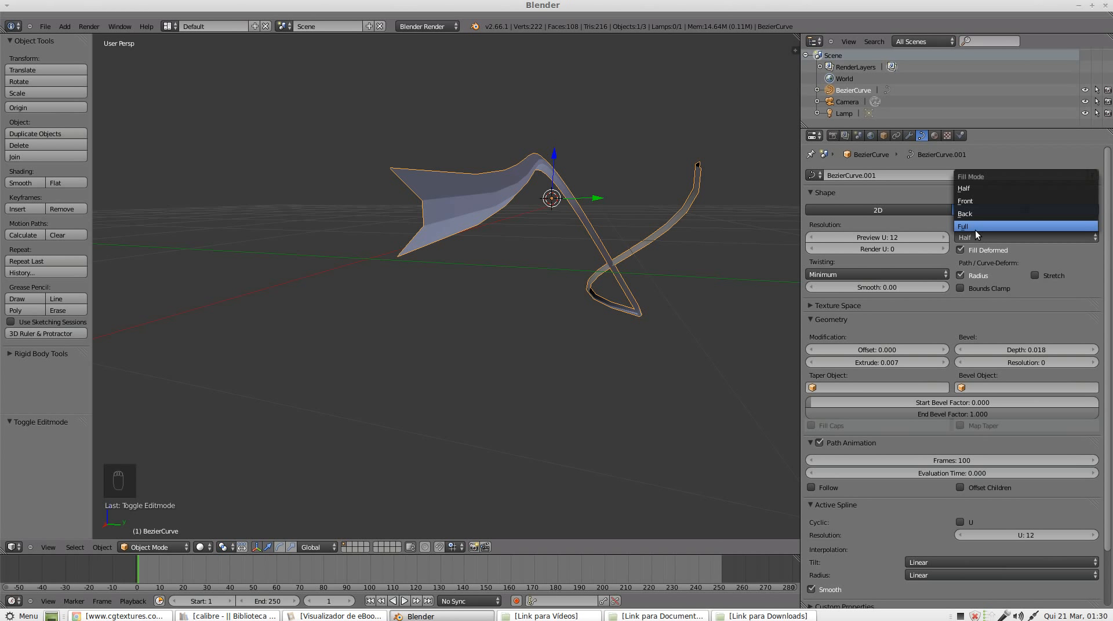
click(974, 231)
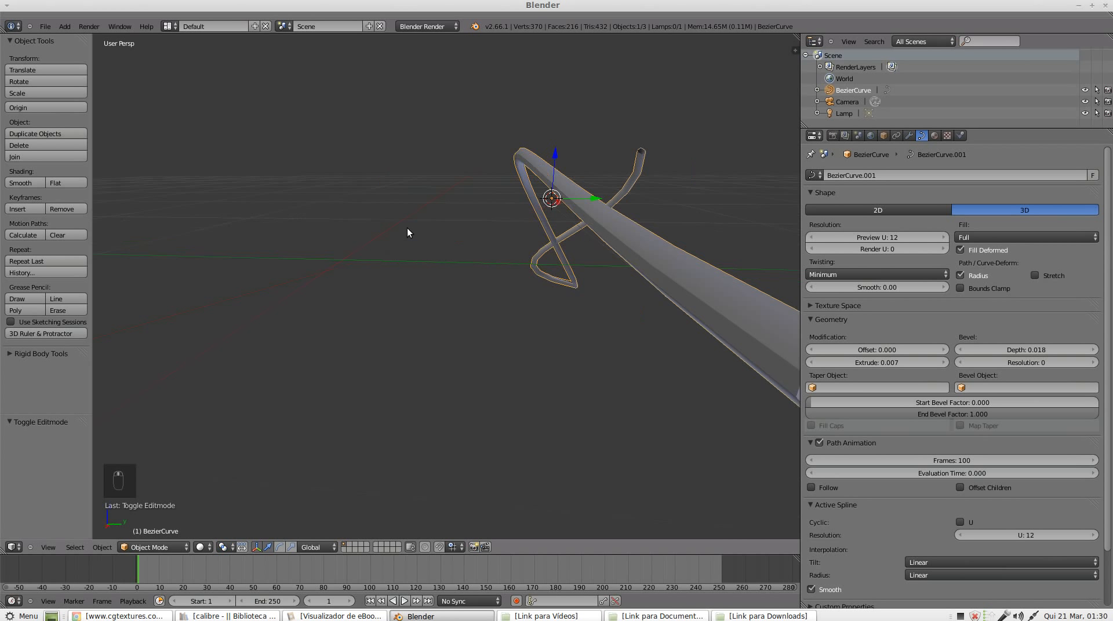
middle_drag(403, 226, 386, 220)
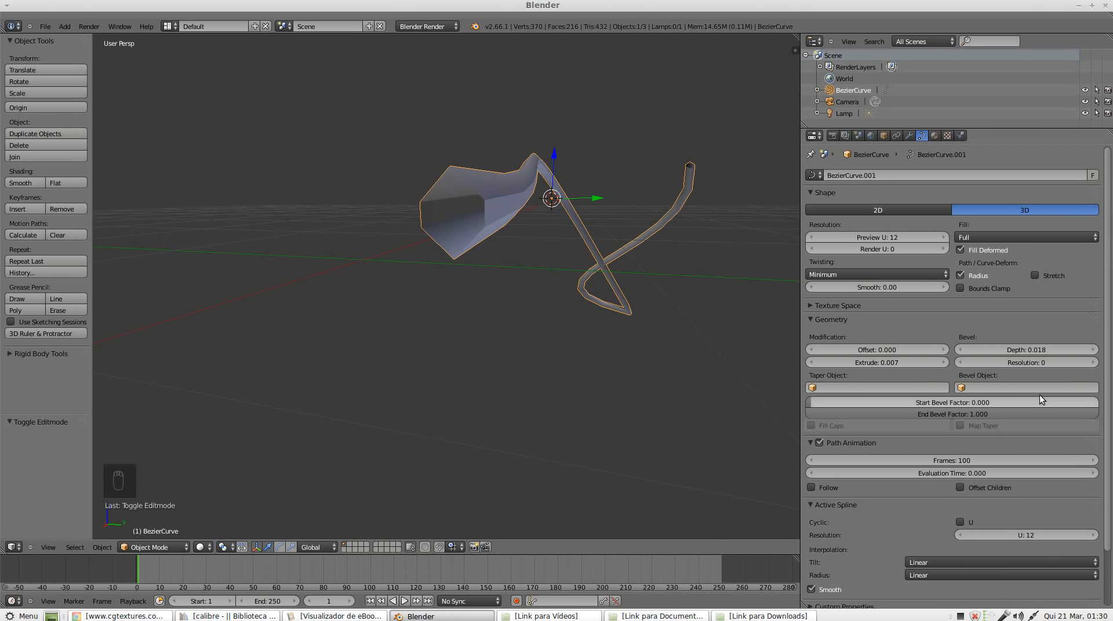
Step: Raise the Bevel Resolution of the closed tube to 5
click(1093, 363)
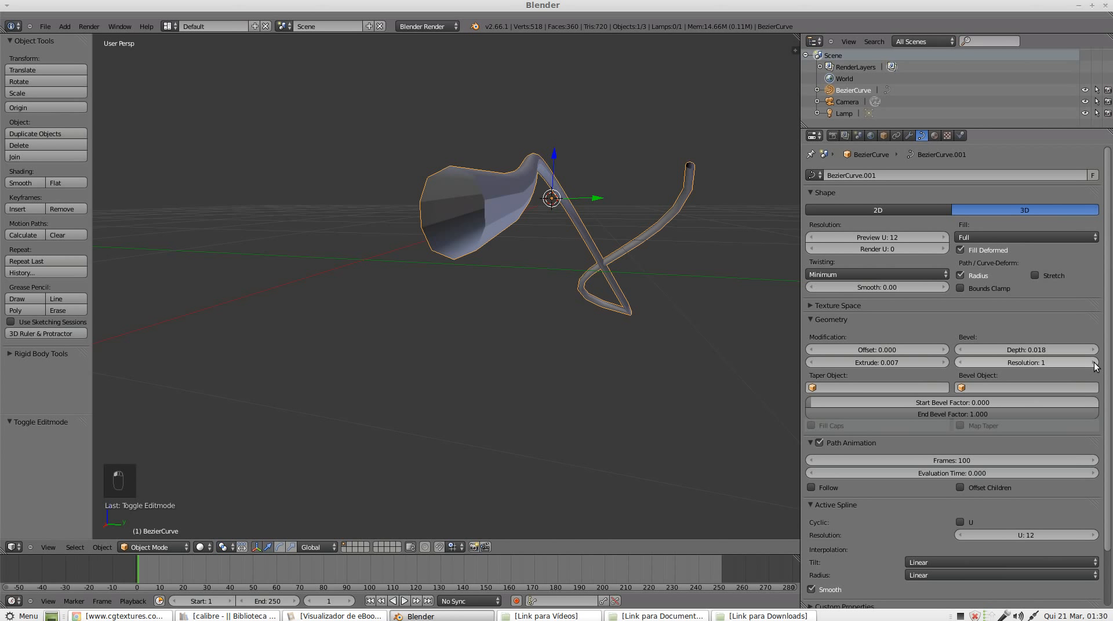
click(1094, 363)
click(1094, 363)
click(1094, 363)
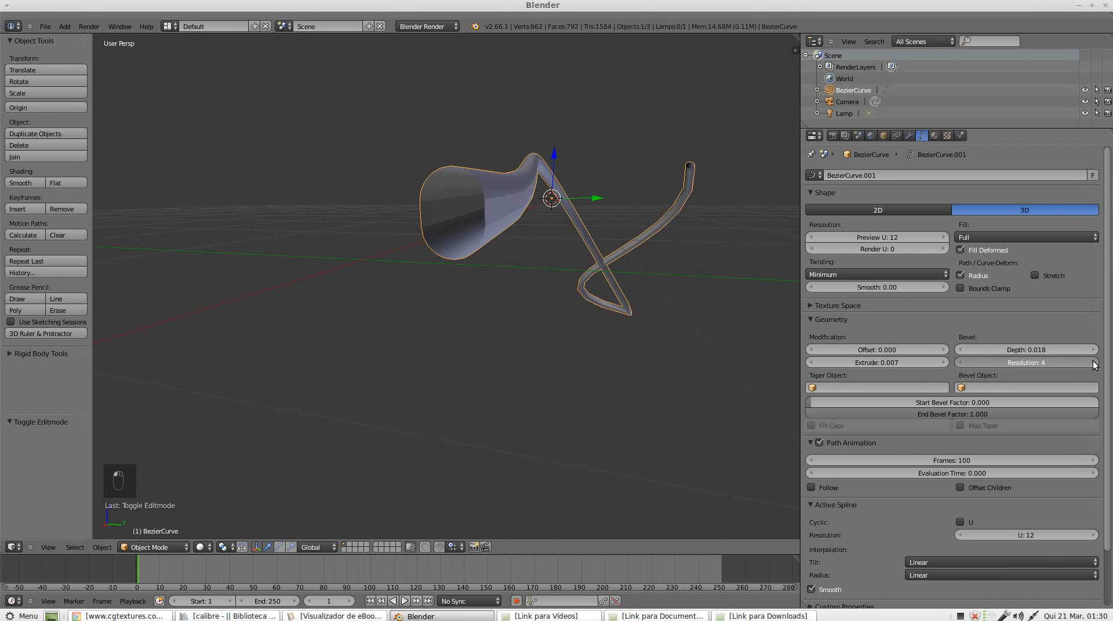
click(1094, 363)
Step: In Edit Mode, move the control point at the tube's wide open end about -0.354 along Z
middle_drag(730, 278, 281, 296)
key(Tab)
right_click(326, 279)
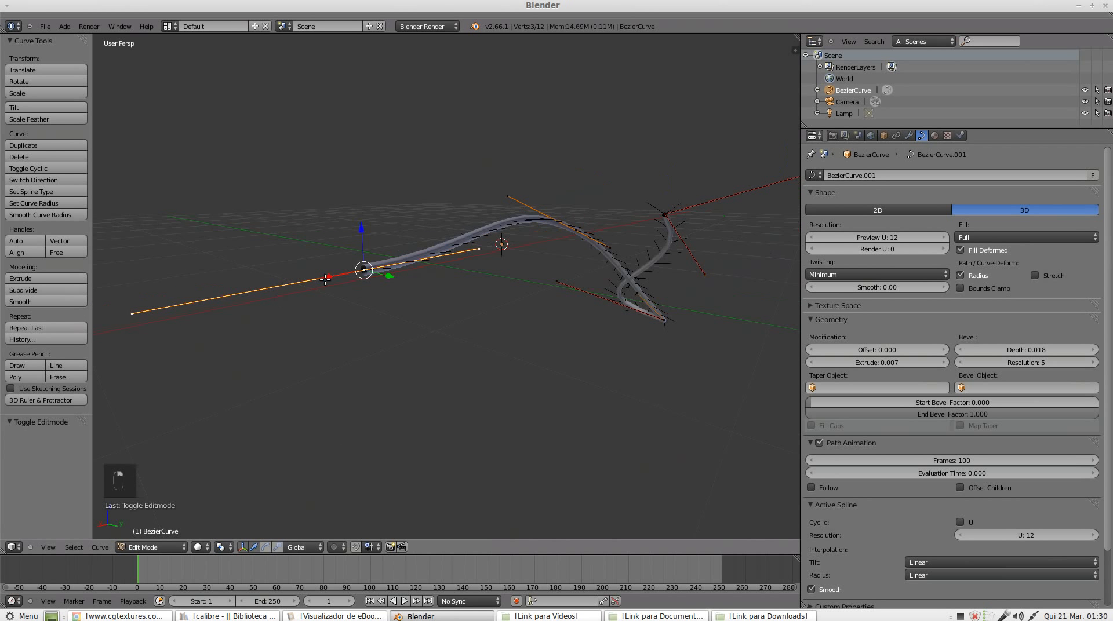
key(g)
key(z)
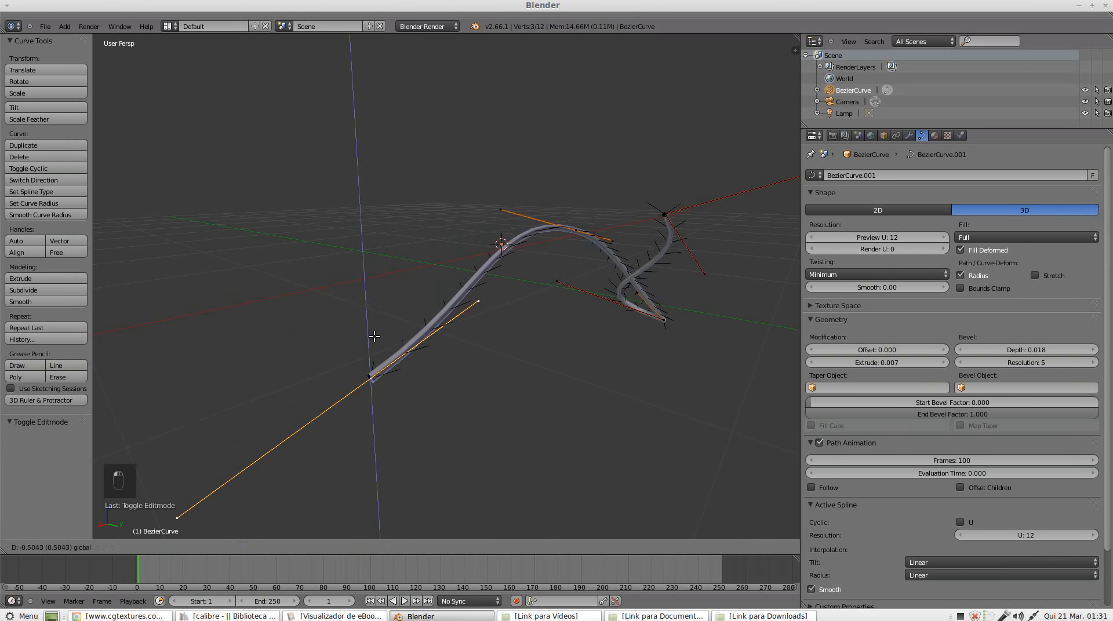
click(371, 332)
key(r)
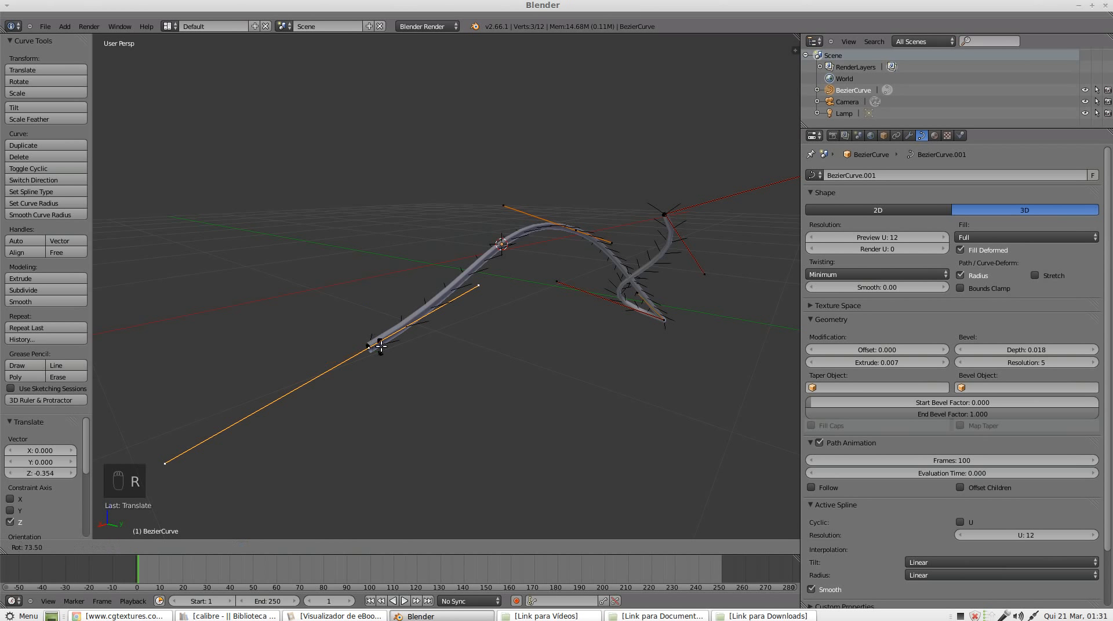
right_click(381, 346)
key(r)
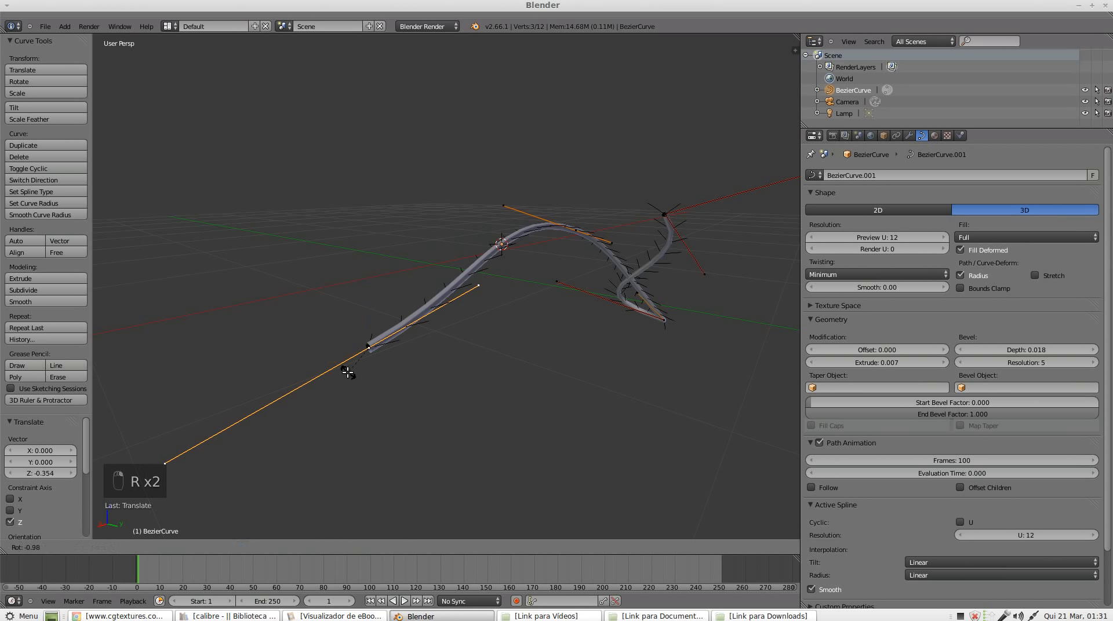
right_click(396, 318)
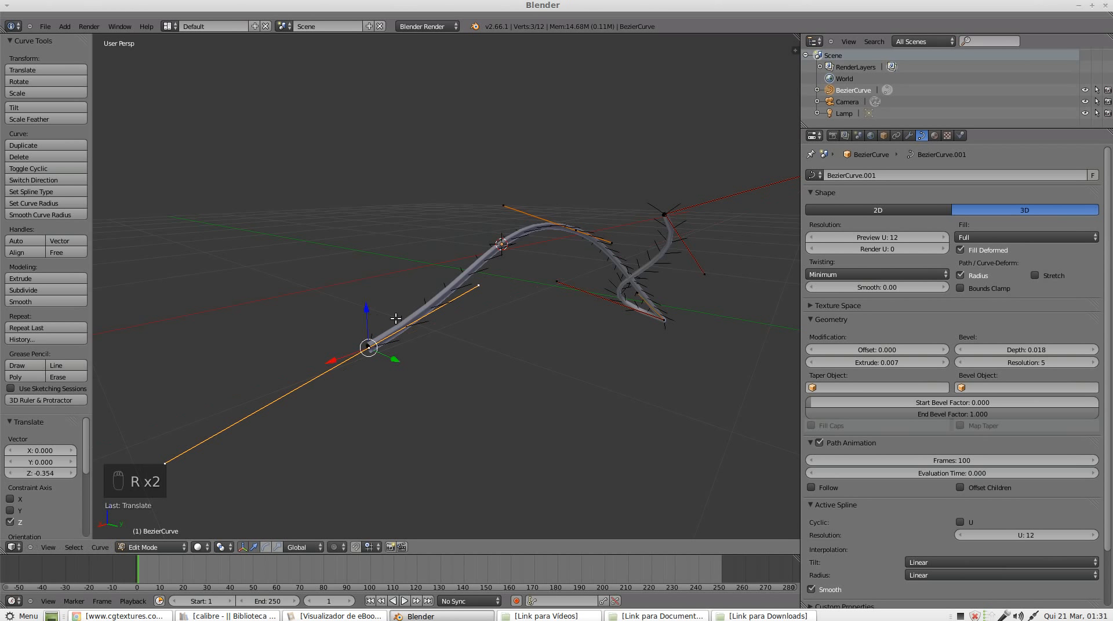
Step: Move the control point at the crest of the tube's arch about -1.793 along Z
right_click(558, 228)
key(g)
key(z)
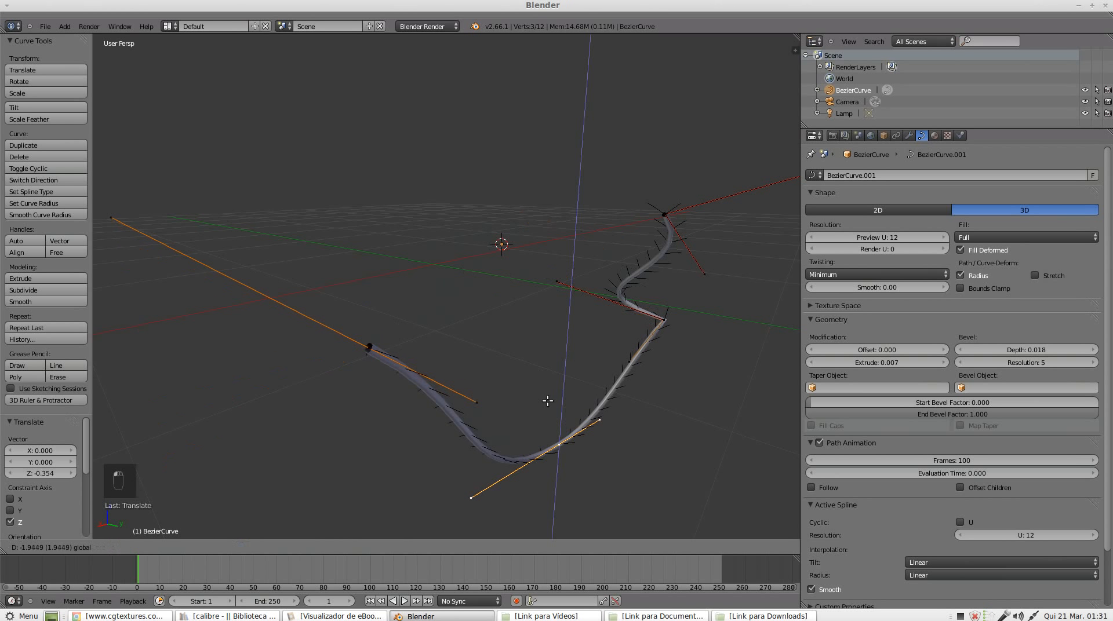
click(548, 405)
Step: Move the control point at the tube's sharp bend about -3.022 along Y
right_click(664, 296)
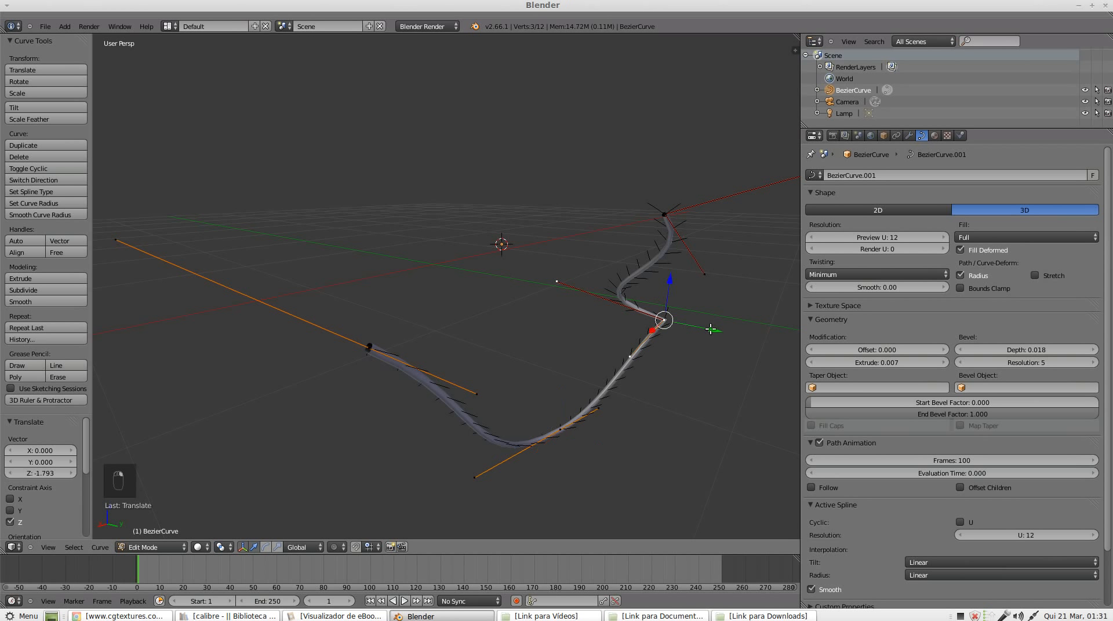
drag(713, 329, 485, 255)
click(485, 255)
Step: Make the active spline cyclic in U so the tube's two ends join into a closed loop
middle_drag(486, 258, 478, 368)
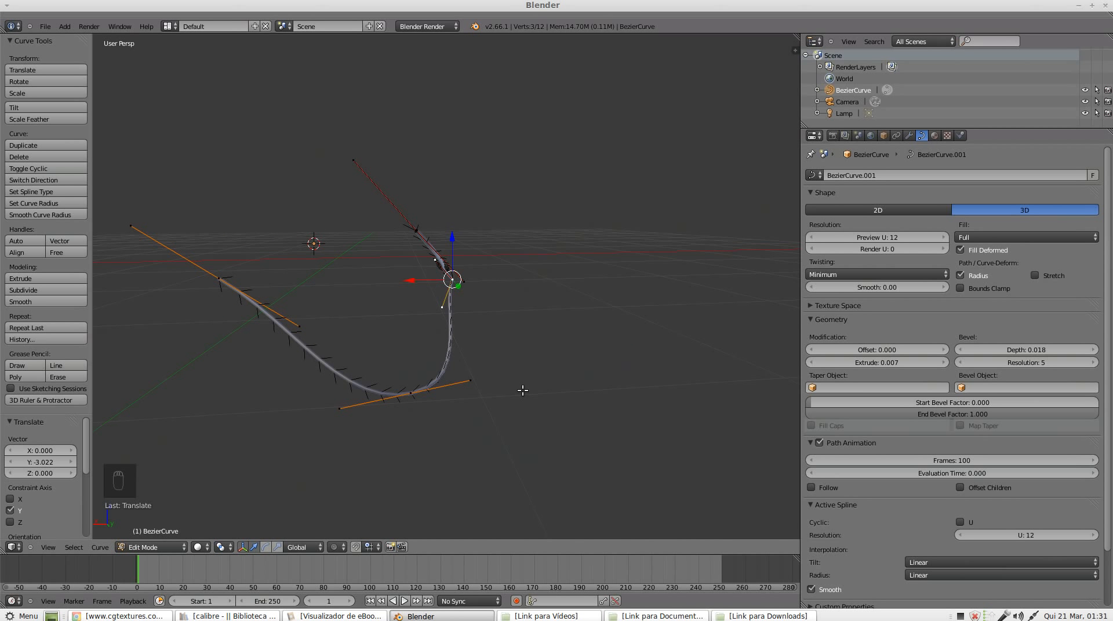
scroll(414, 380, down, 4)
scroll(413, 378, up, 3)
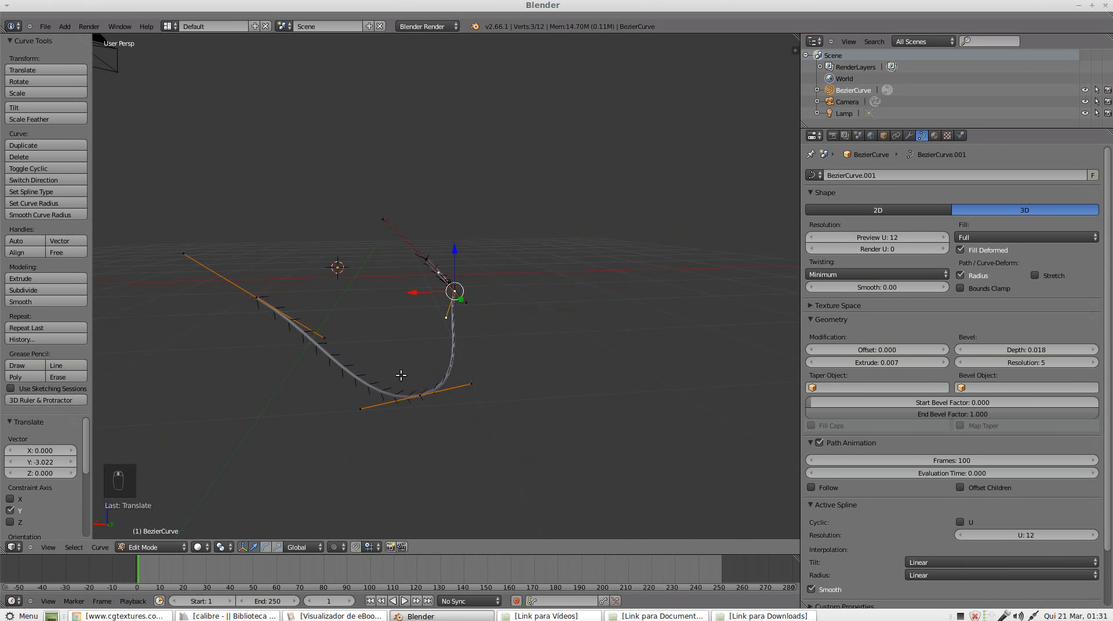
shift+middle_drag(413, 378, 494, 301)
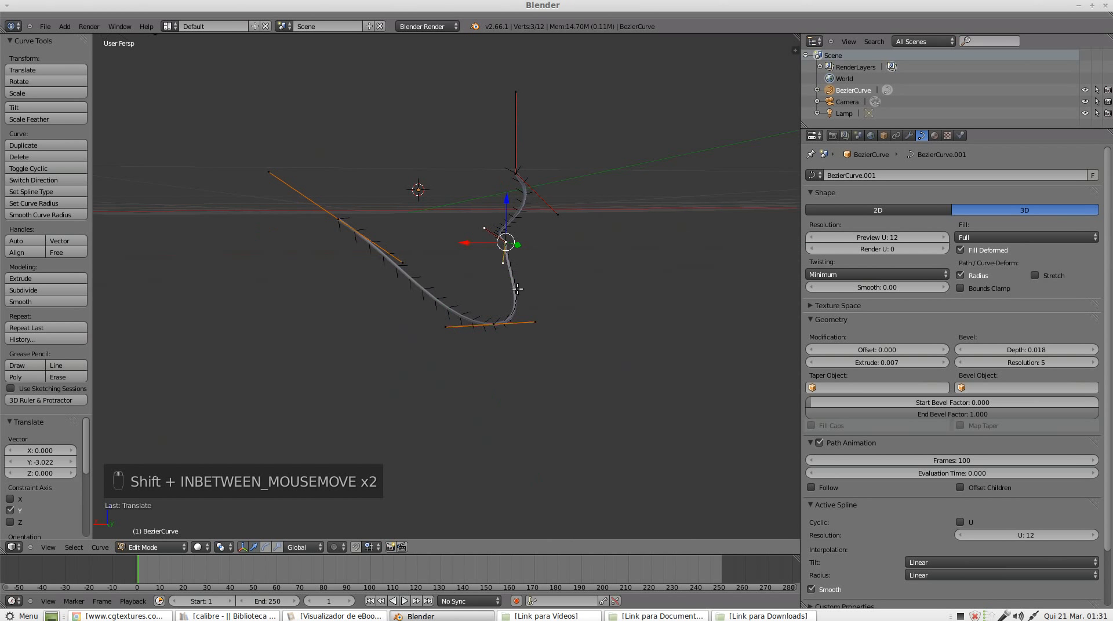
click(998, 238)
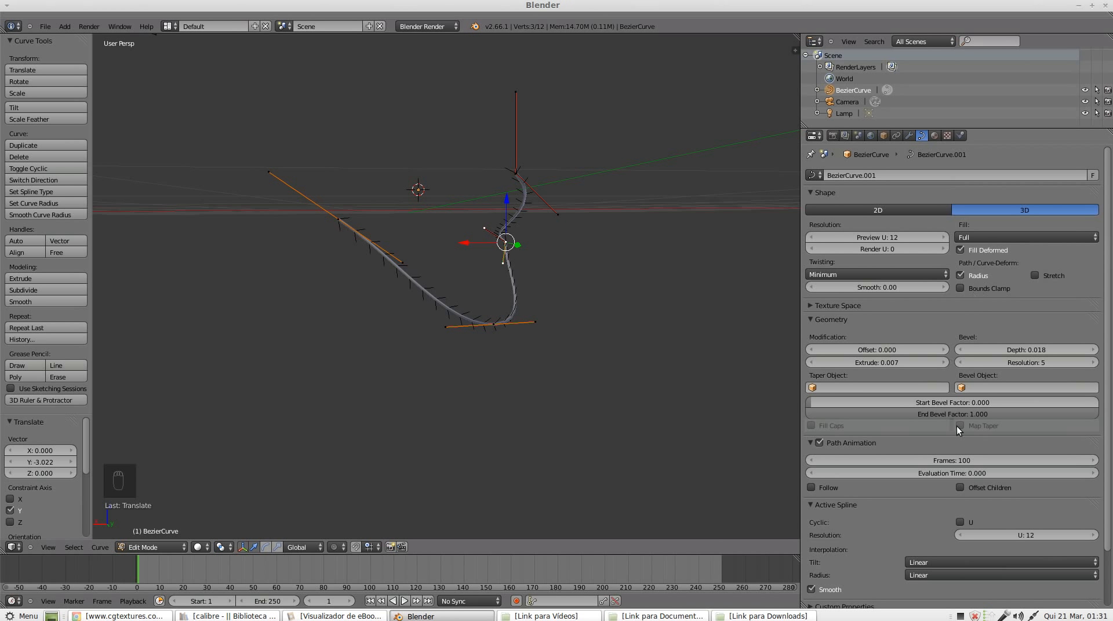
scroll(906, 477, down, 3)
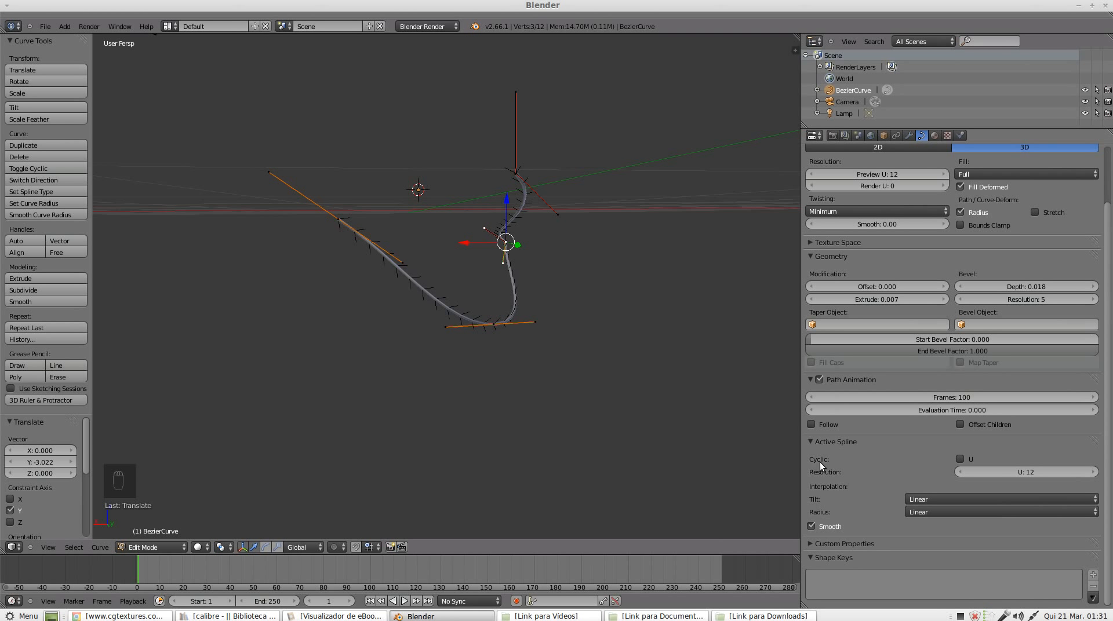
click(960, 460)
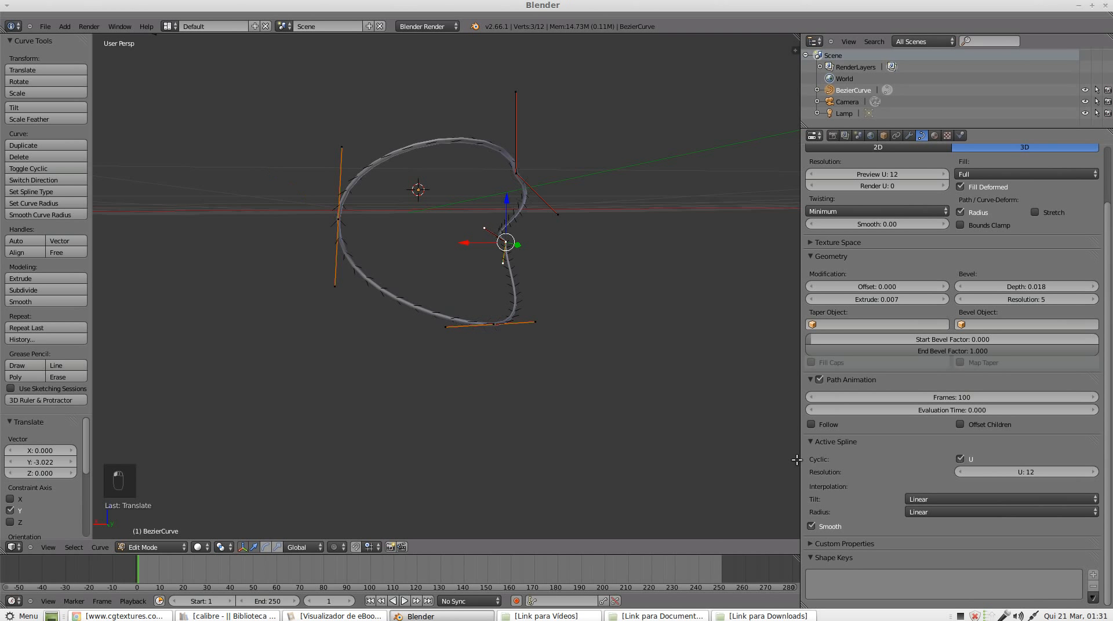
middle_drag(667, 348, 477, 222)
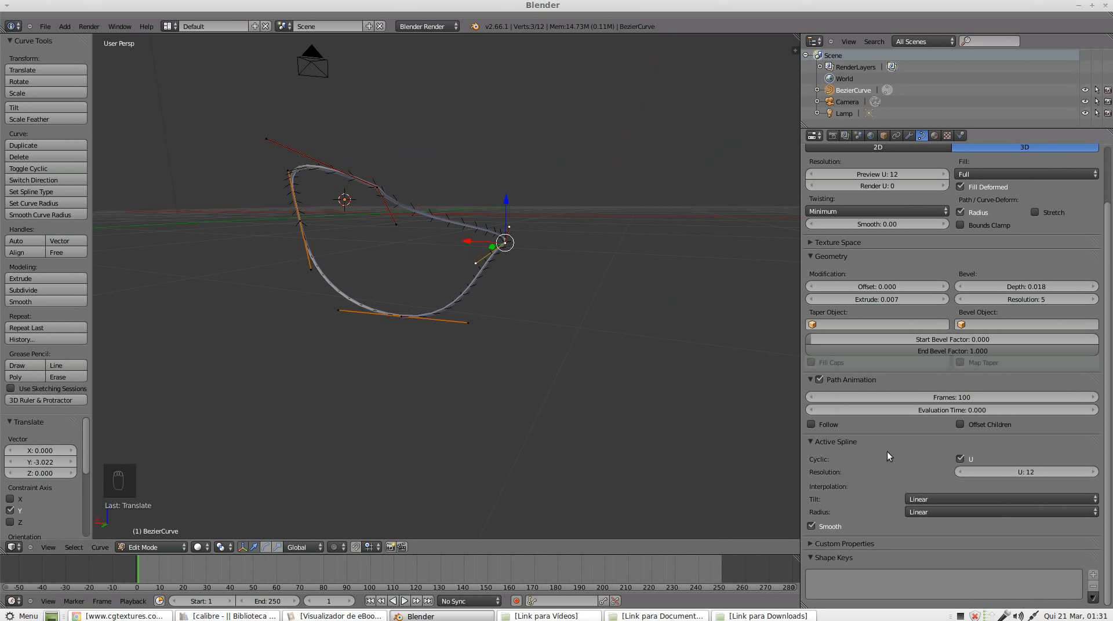
Step: Switch the spline's Cyclic U option off and on to compare the open and closed shapes
click(960, 459)
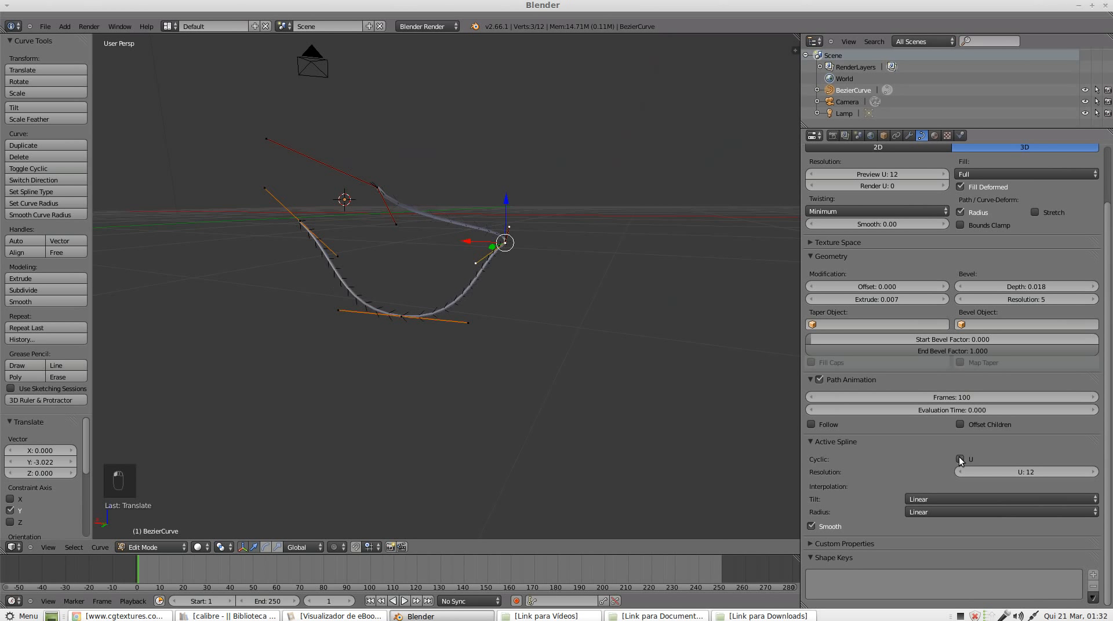
click(960, 459)
click(960, 459)
click(960, 459)
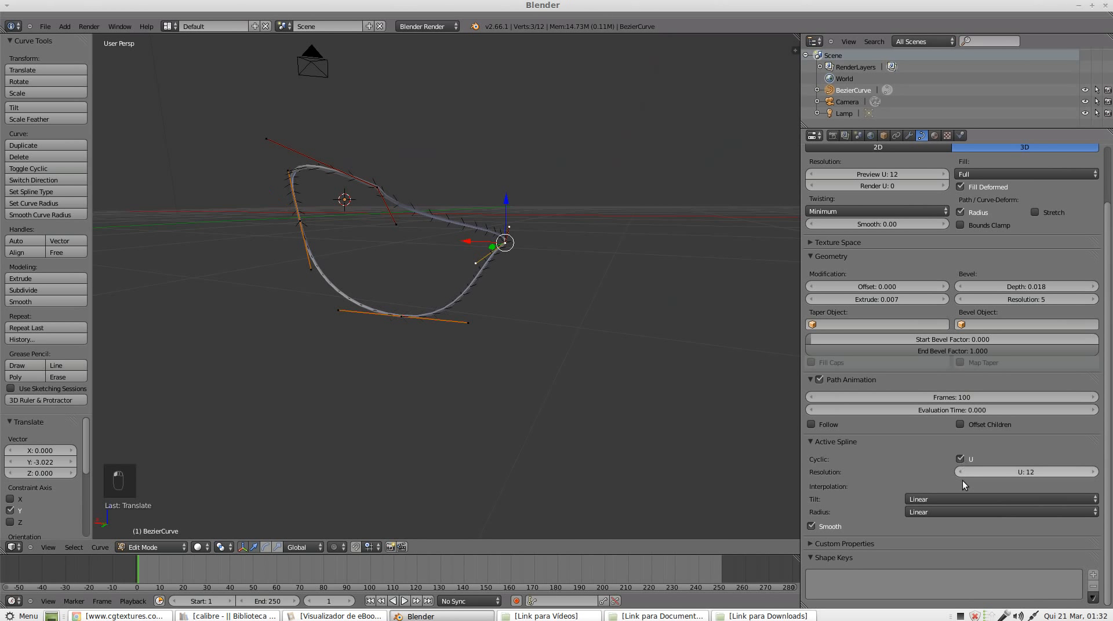
Step: Set the active spline's U resolution to 10 and return to Object Mode
mouse_move(1007, 476)
mouse_down()
mouse_move(1020, 473)
mouse_move(1010, 474)
mouse_up()
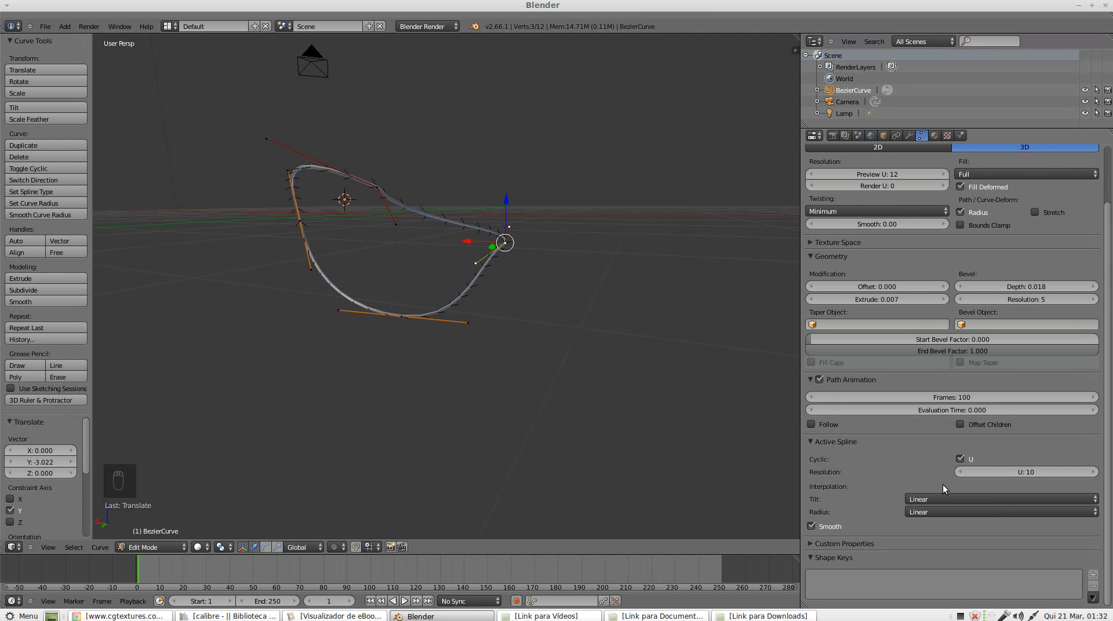
click(930, 498)
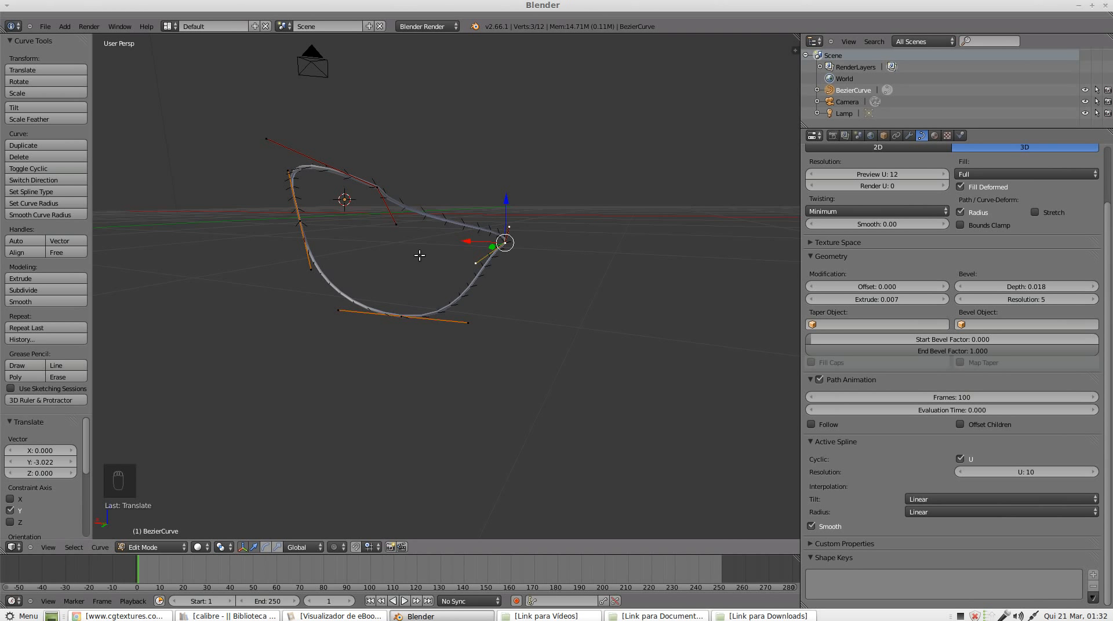
key(Tab)
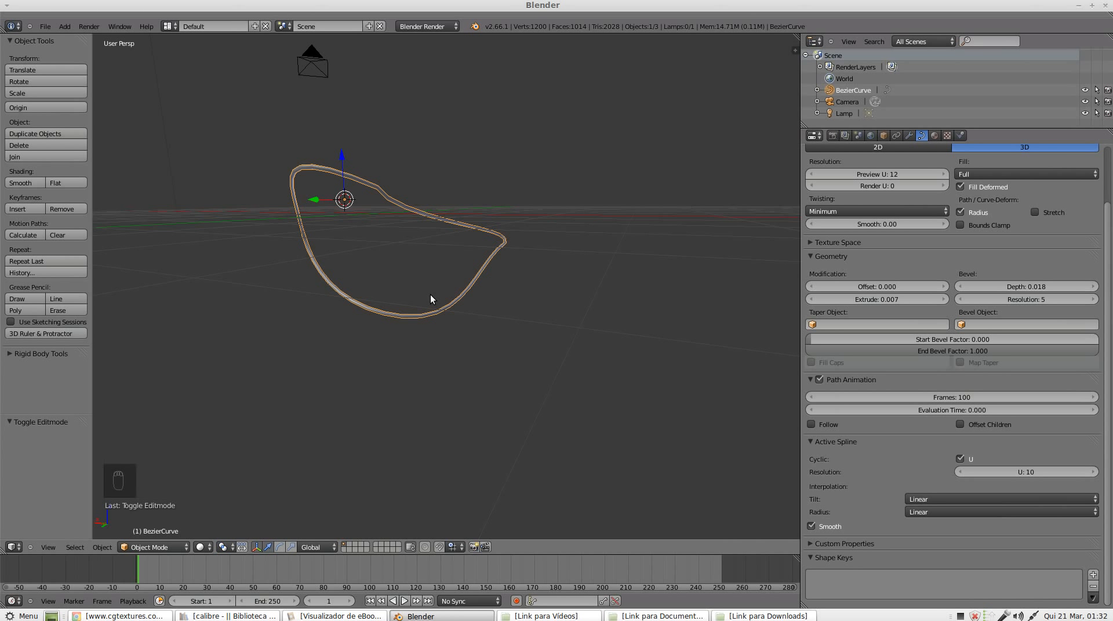
Step: Add a Bezier circle to the scene at the 3D cursor
key(shift+a)
mouse_move(436, 295)
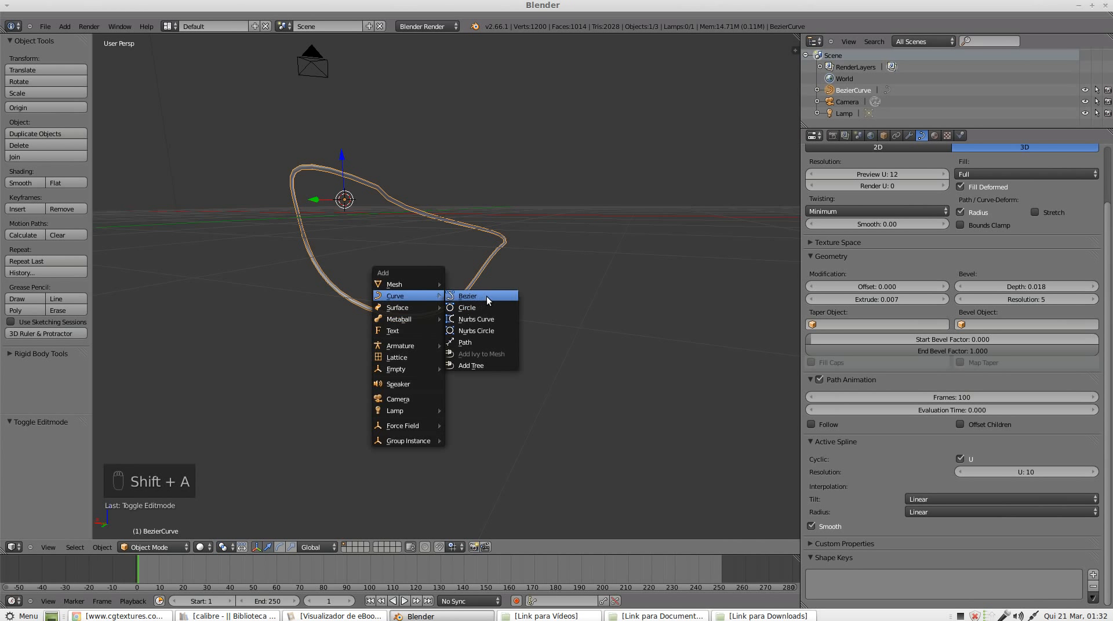
click(495, 309)
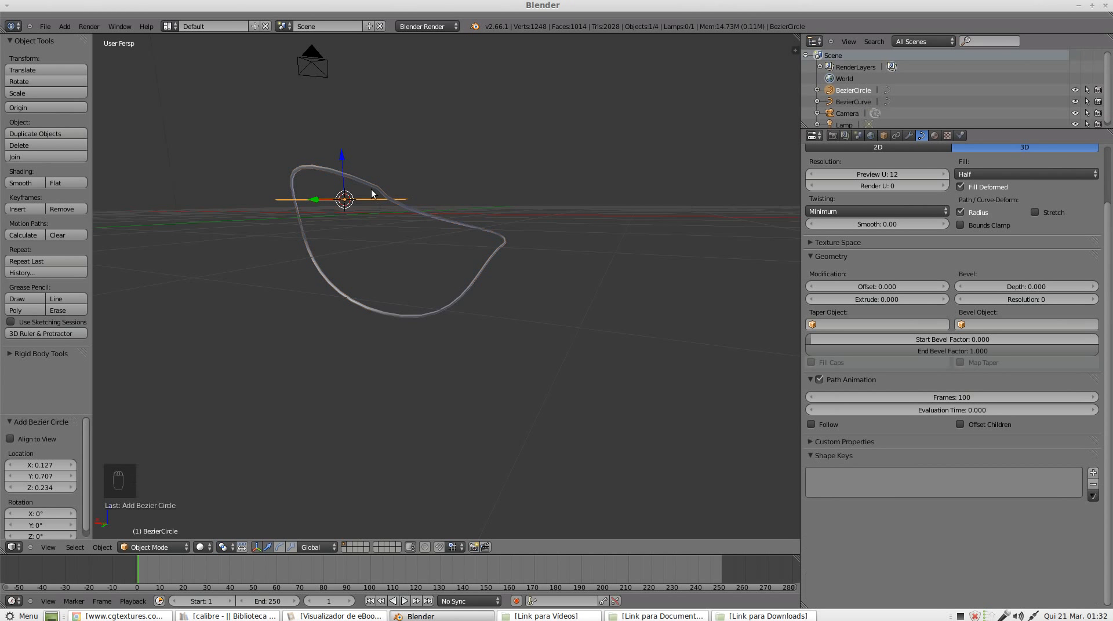
middle_drag(372, 194, 416, 224)
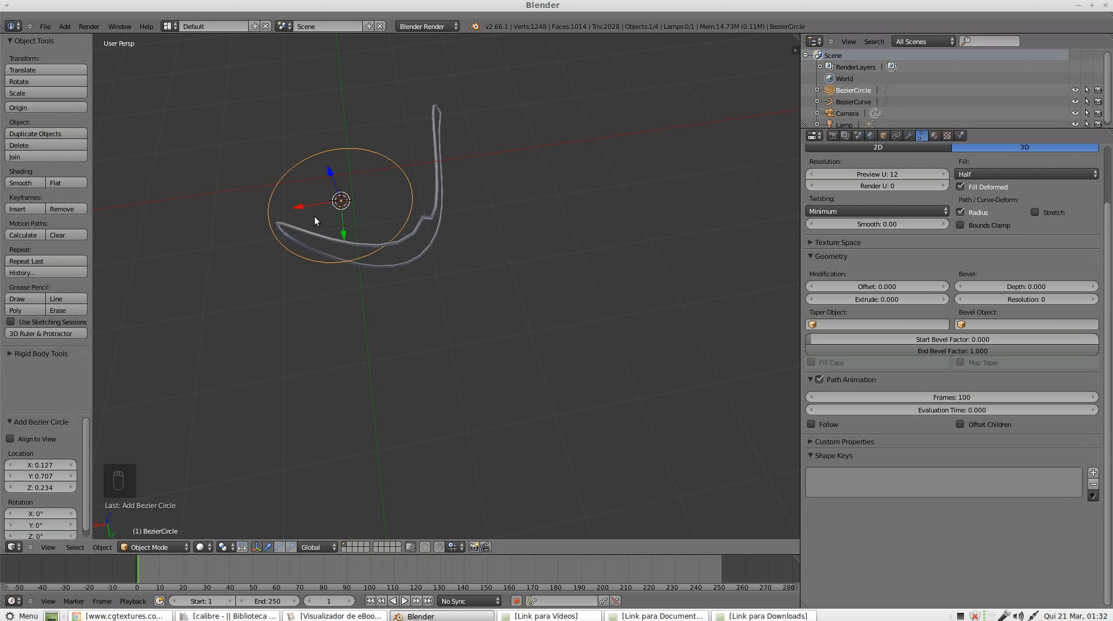
Step: In Edit Mode, move the whole Bezier circle away from the tube by about X -2.838, Y 1.532, Z -0.505
key(Tab)
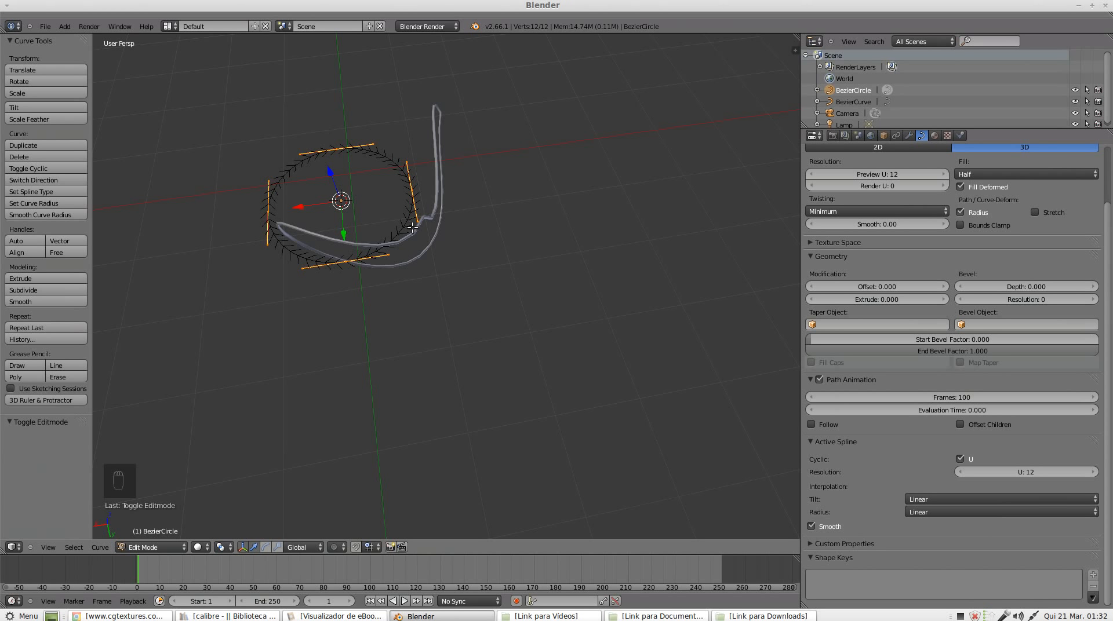
key(g)
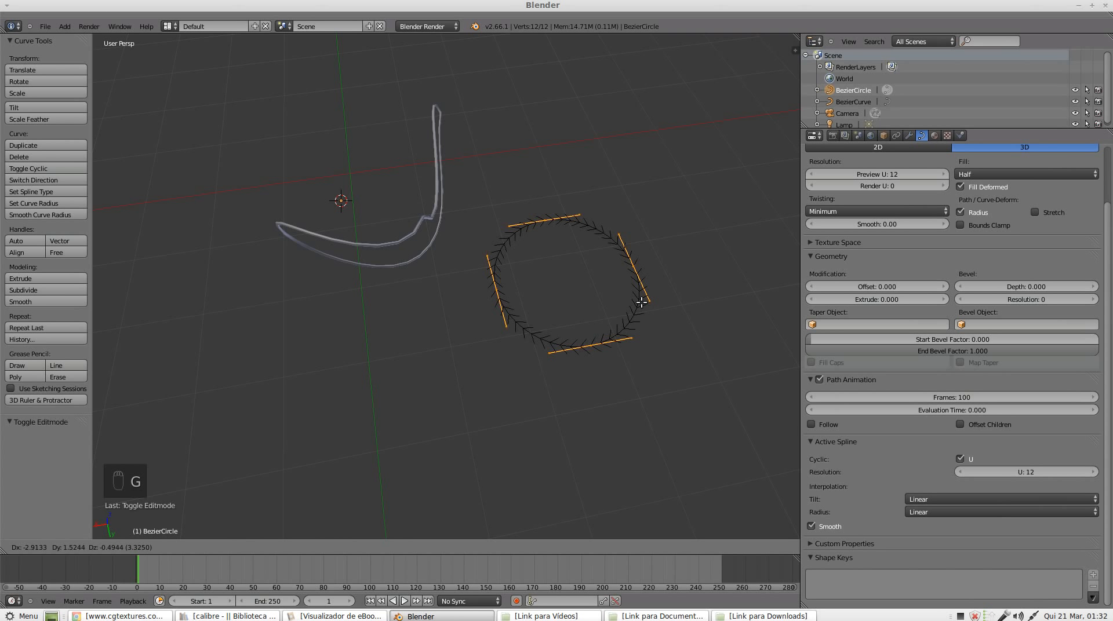
click(640, 296)
middle_drag(628, 184, 634, 328)
scroll(635, 328, up, 3)
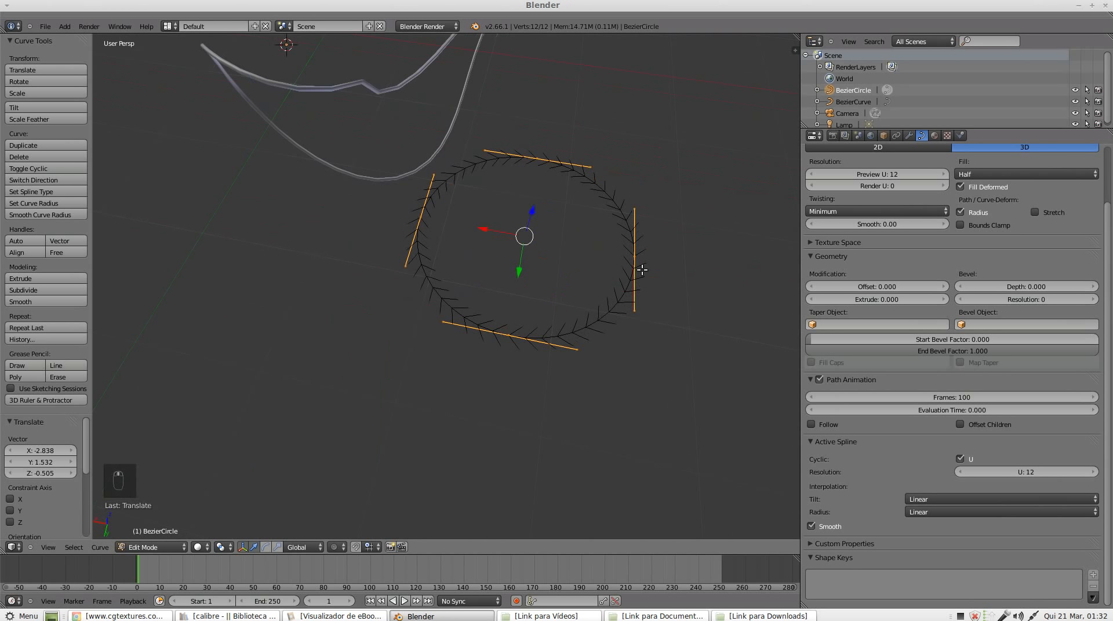
Step: Try moving one control point of the Bezier circle about 1.414 along X, and undo the move
right_click(642, 268)
key(g)
key(x)
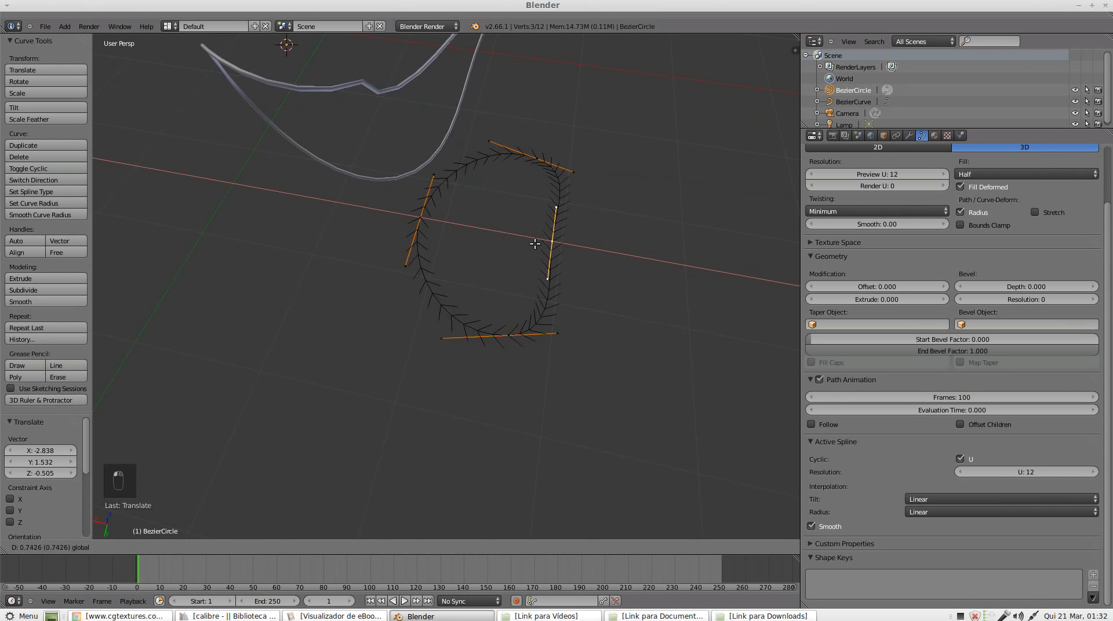
click(443, 243)
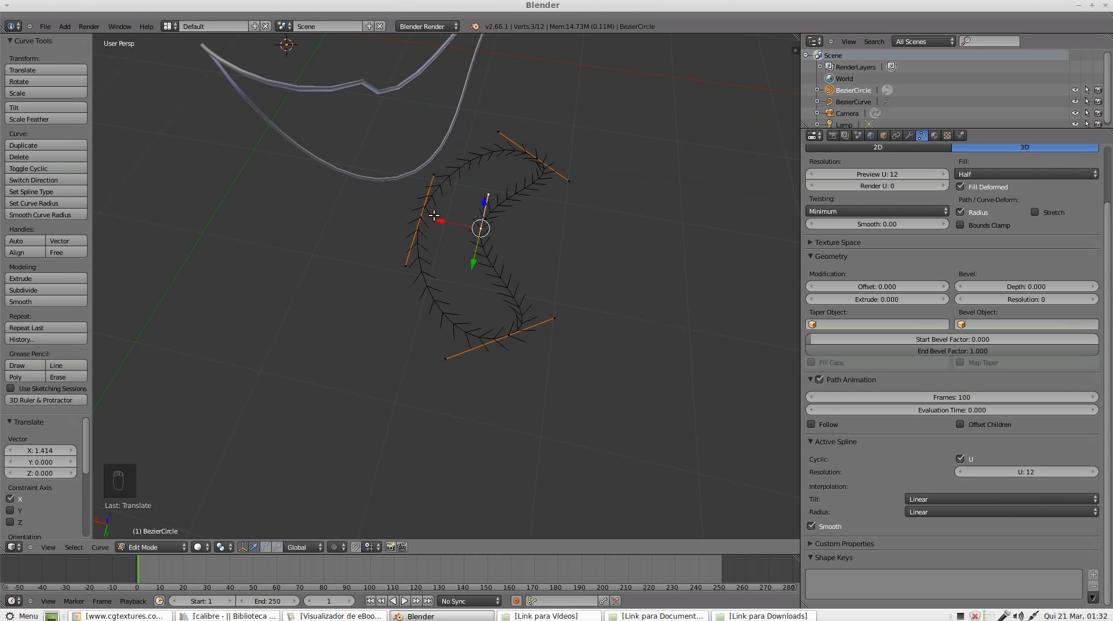
right_click(408, 217)
key(ctrl+z)
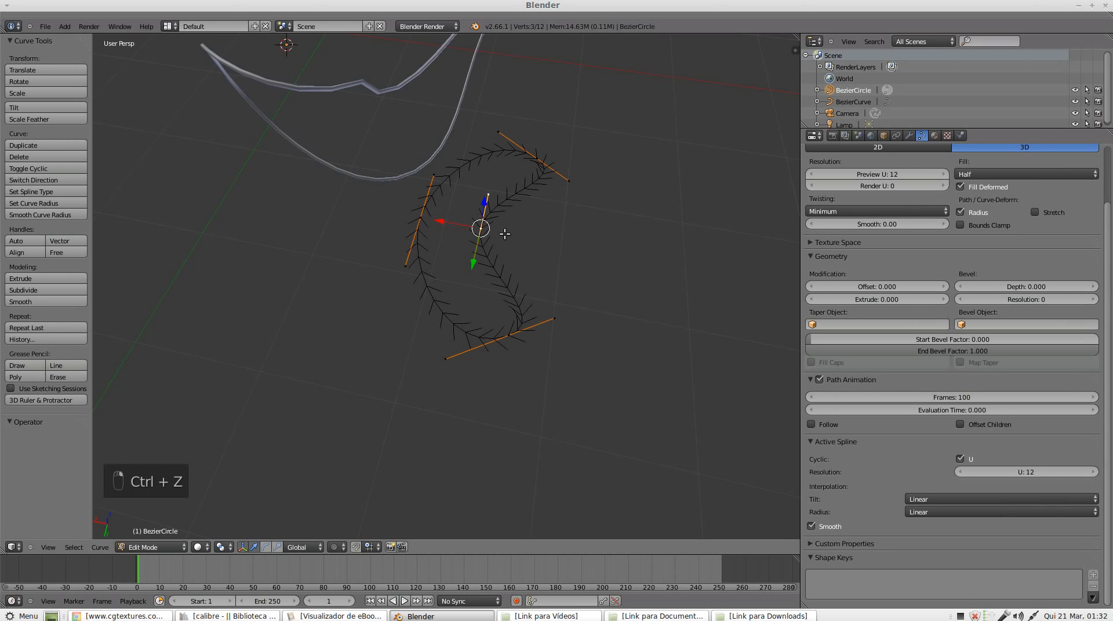
key(ctrl+z)
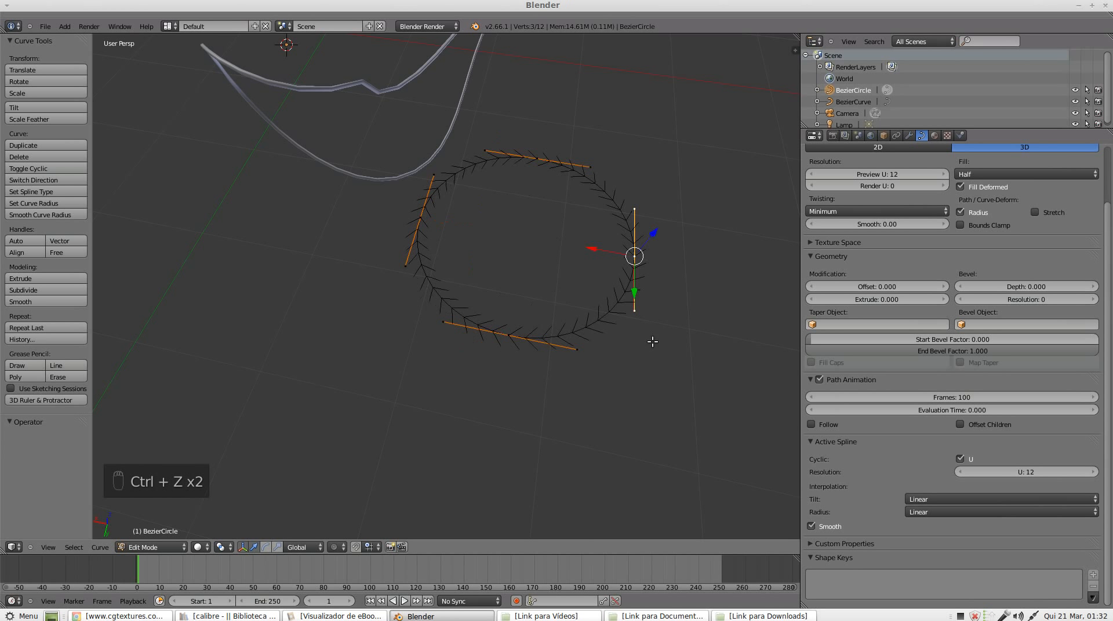
Step: Select all of the Bezier circle's control points and set their handle type to Vector
middle_drag(650, 336, 419, 130)
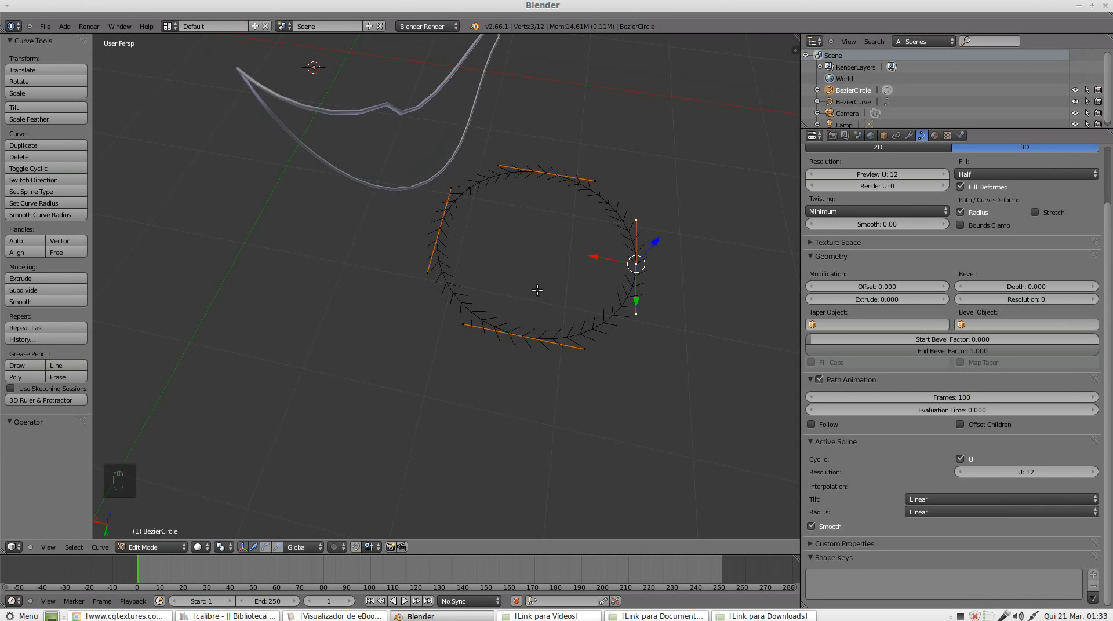
key(a)
key(a)
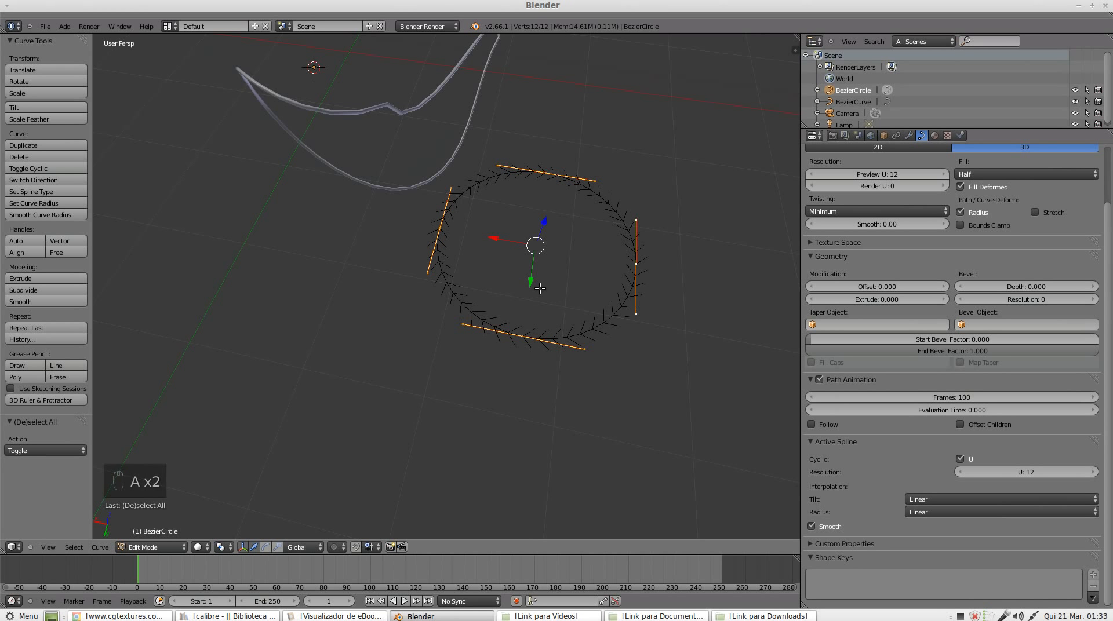
key(v)
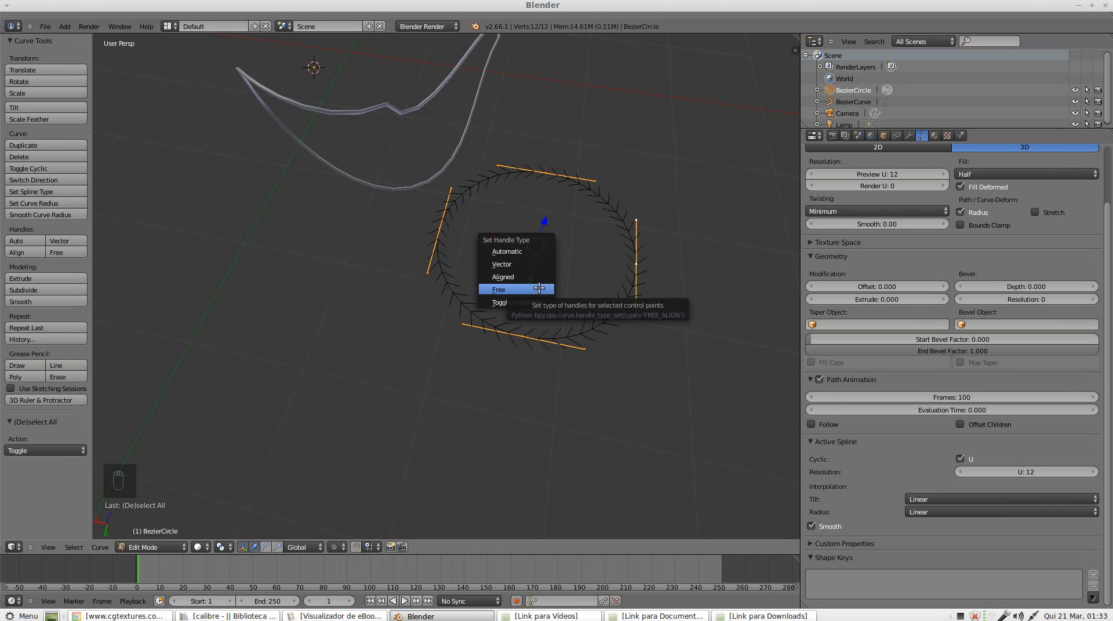
click(550, 266)
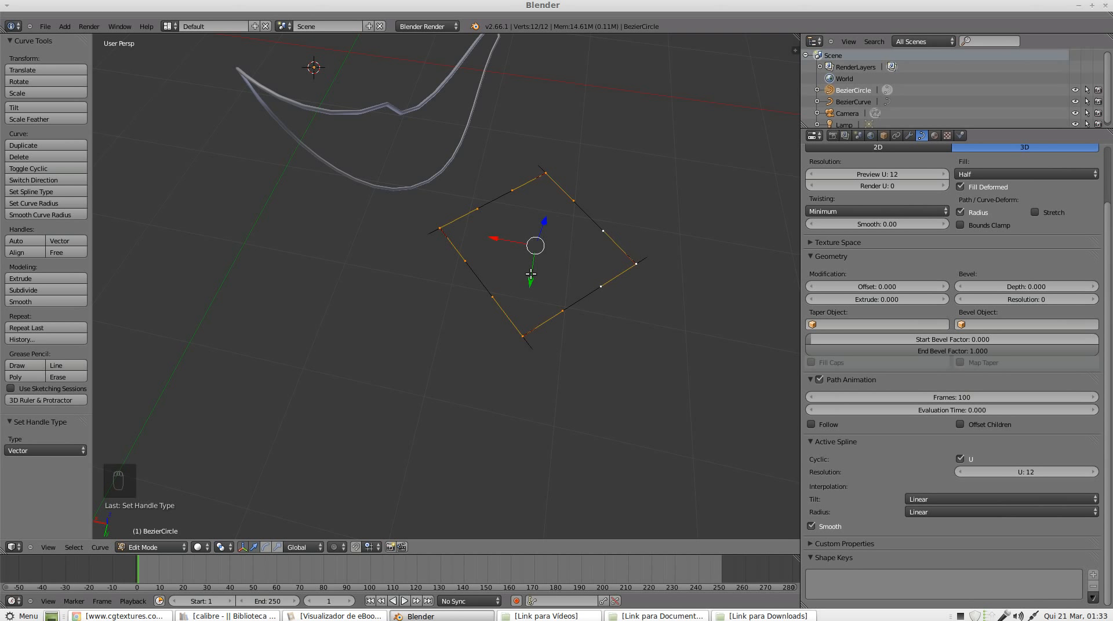
Step: Move the corner control point nearest the tube about 0.150 along Z
middle_drag(525, 298, 470, 299)
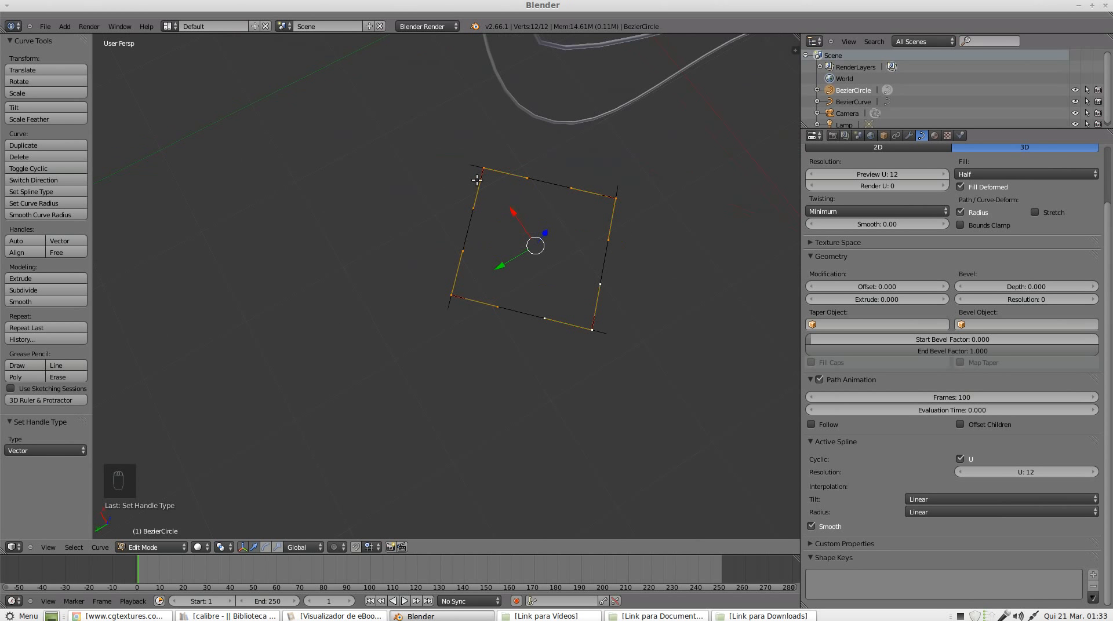
right_click(620, 202)
mouse_move(638, 179)
mouse_down()
mouse_move(581, 228)
mouse_move(648, 188)
mouse_up()
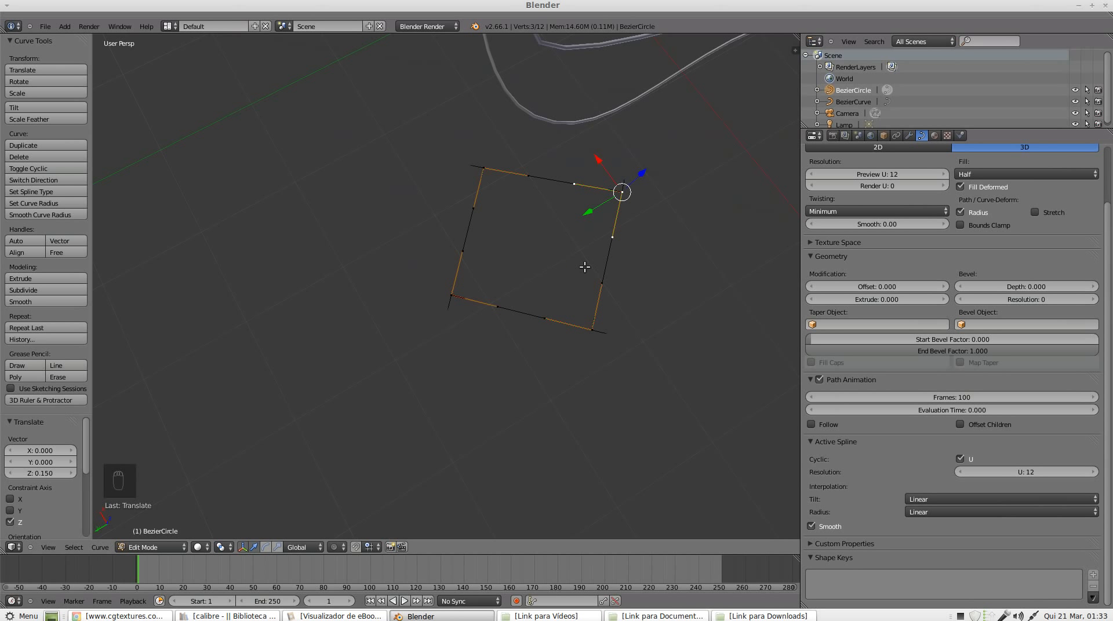